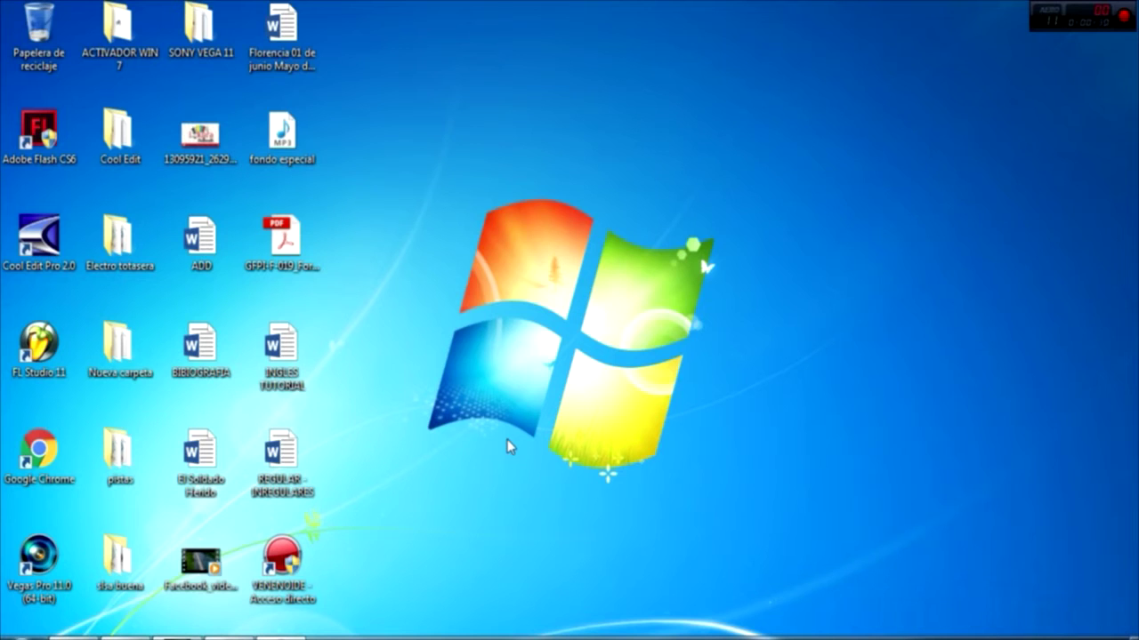
Launch Adobe Flash CS6 from the desktop and create a new ActionScript 2.0 document
{"action": "right_click", "coordinate": [55, 155]}
{"action": "left_click", "coordinate": [78, 185]}
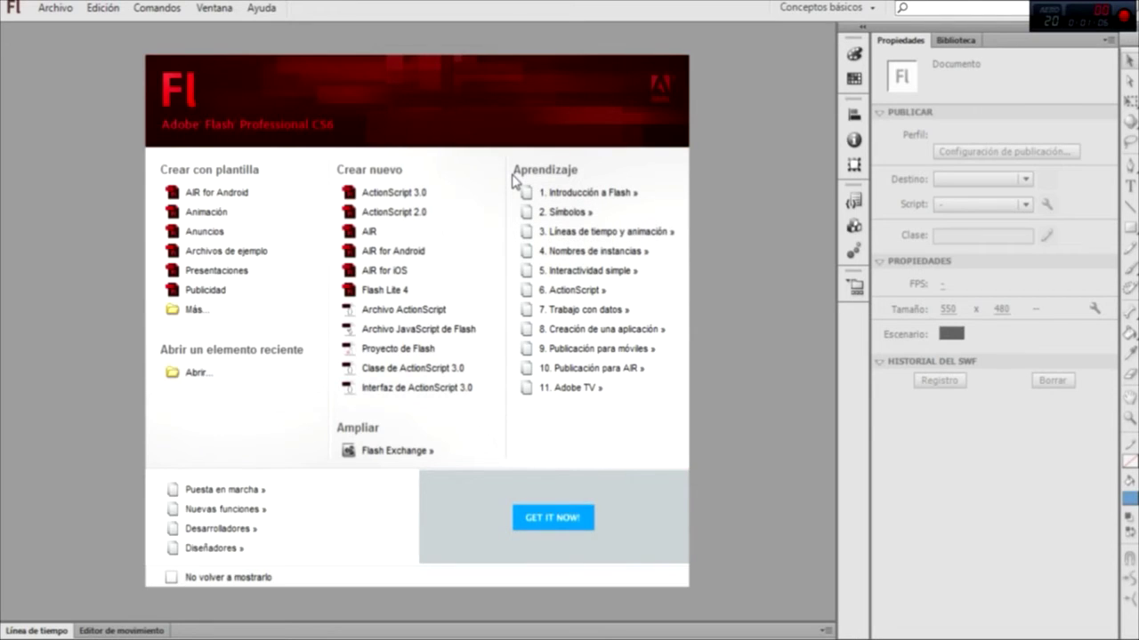
{"action": "left_click", "coordinate": [442, 217]}
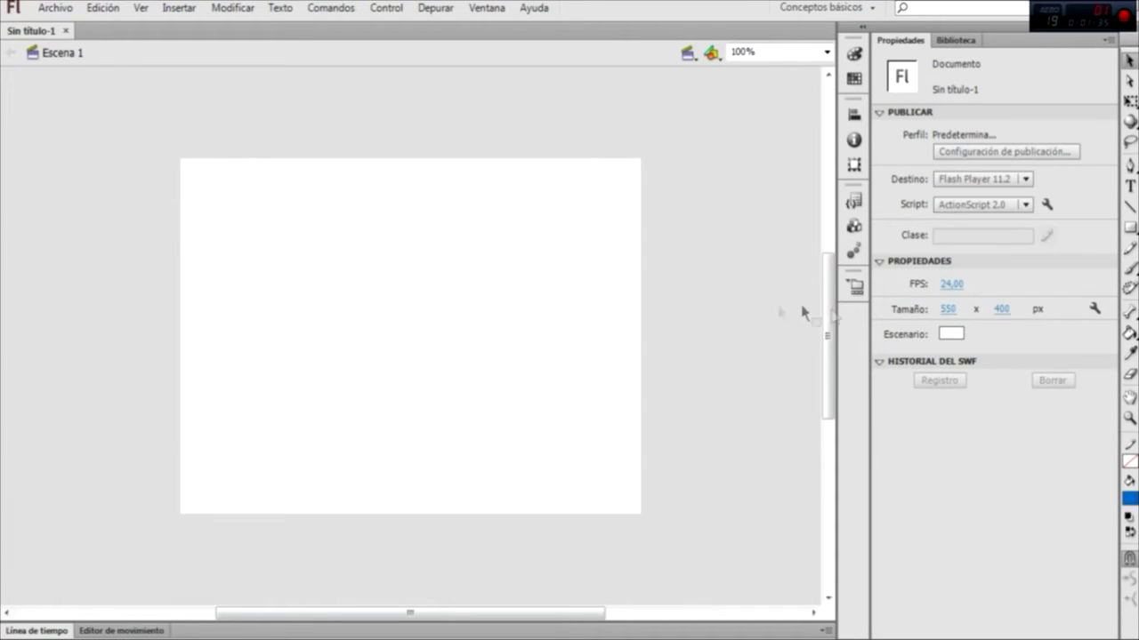
Open the document settings and review the dimensions and available ruler units
{"action": "right_click", "coordinate": [579, 315]}
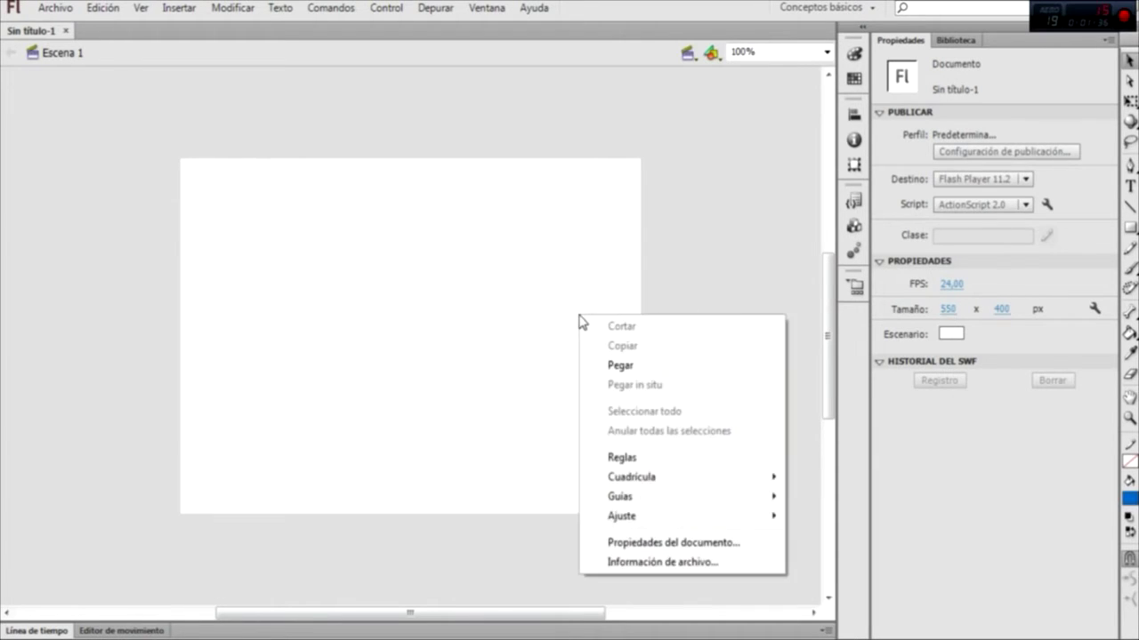
{"action": "left_click", "coordinate": [620, 543]}
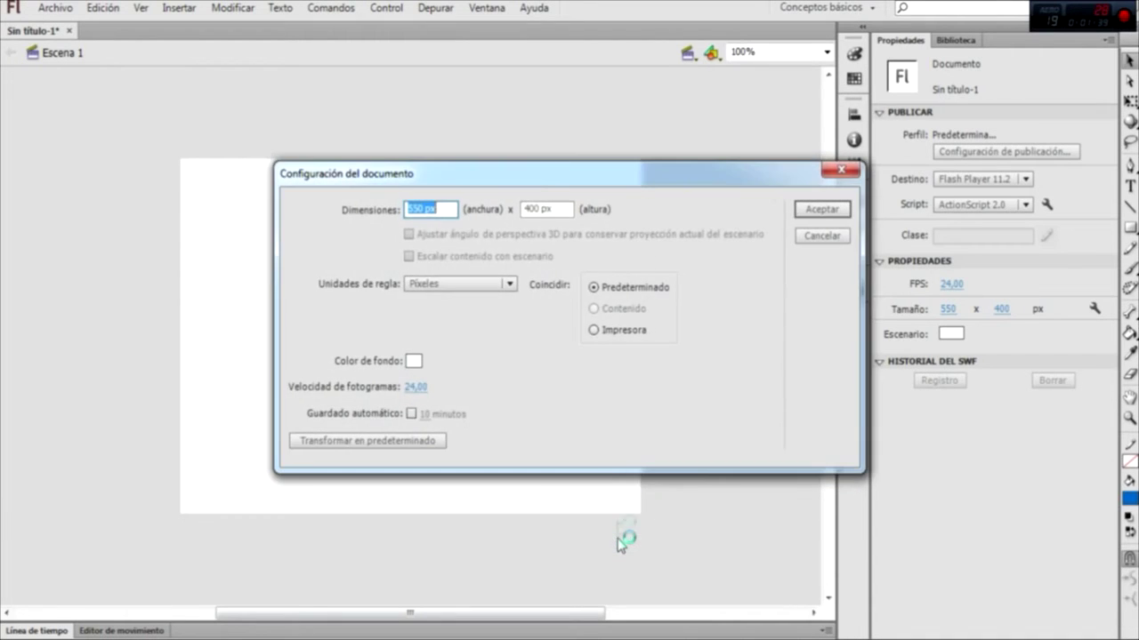
{"action": "left_click_drag", "start_coordinate": [523, 181], "coordinate": [389, 206]}
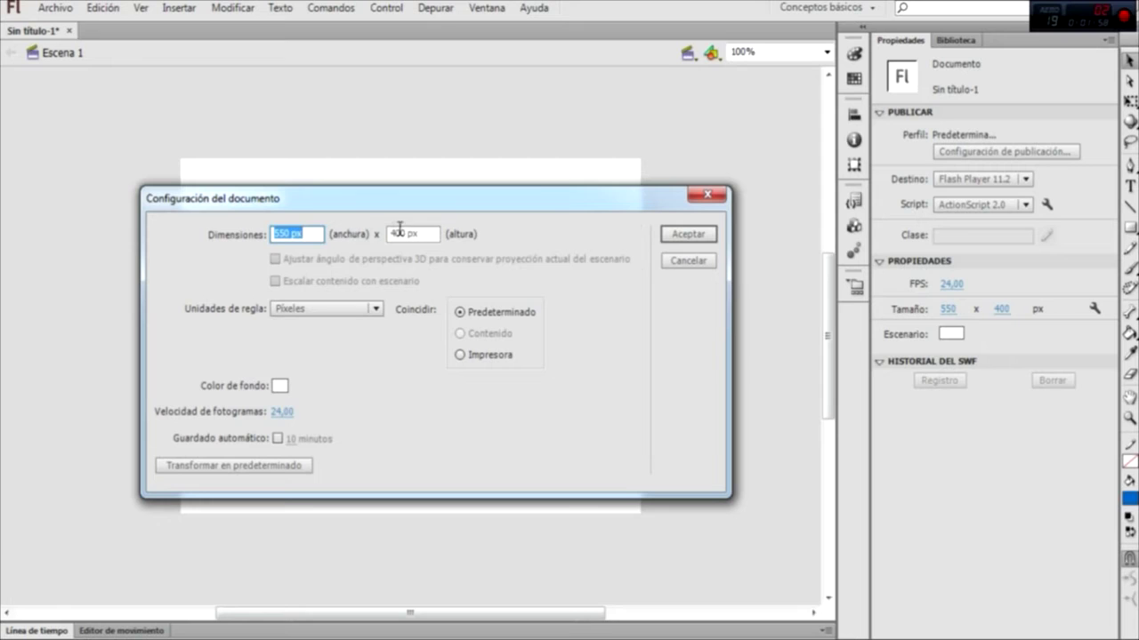
{"action": "left_click", "coordinate": [375, 309]}
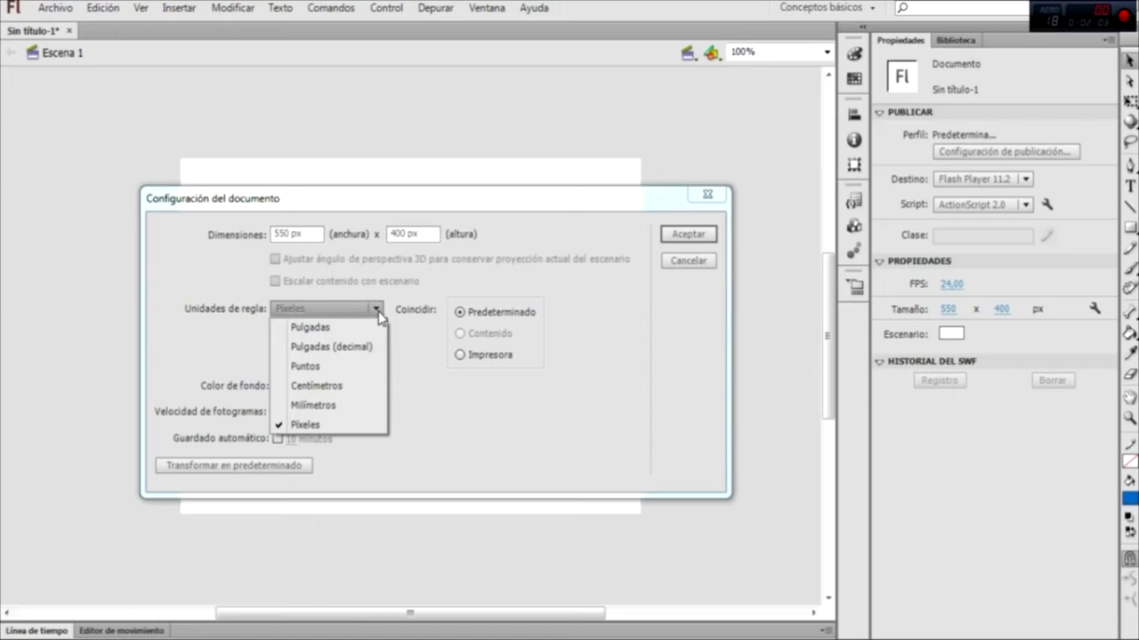
{"action": "left_click", "coordinate": [377, 309]}
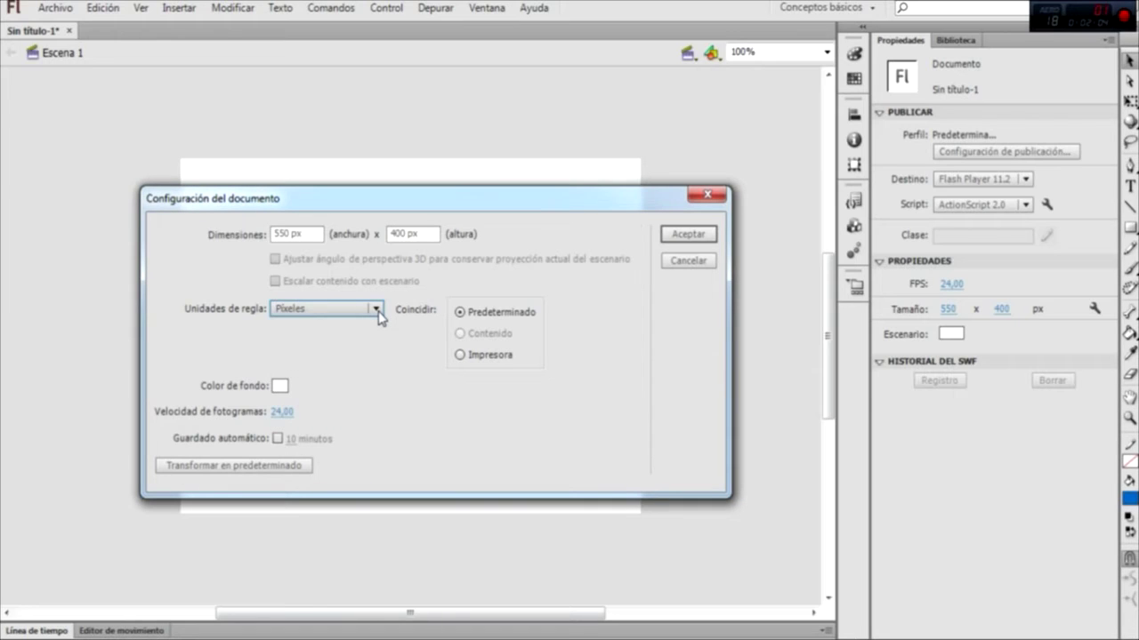
Try a dark navy stage background colour, restore it to white and accept the document settings
{"action": "left_click", "coordinate": [279, 385]}
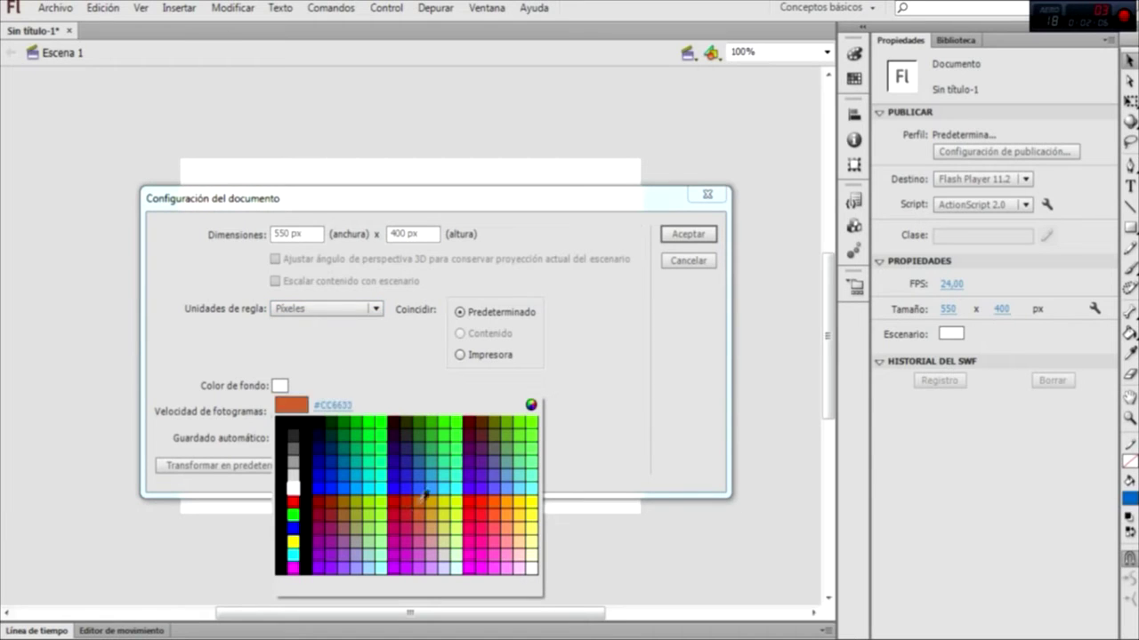
{"action": "left_click", "coordinate": [318, 425]}
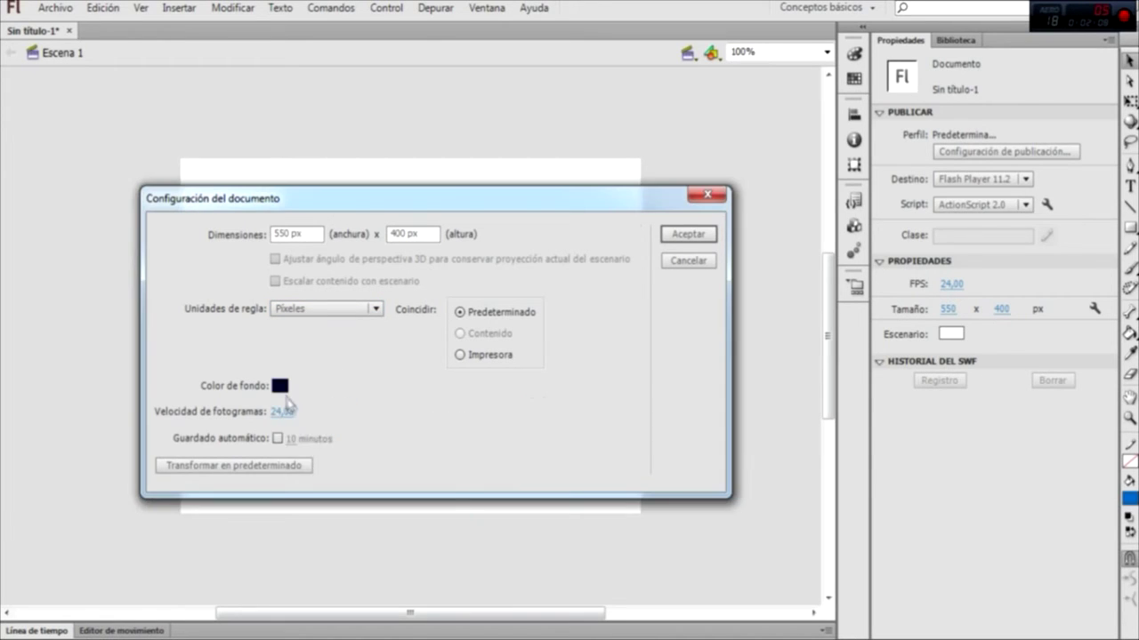
{"action": "left_click", "coordinate": [281, 387]}
{"action": "left_click", "coordinate": [293, 431]}
{"action": "left_click", "coordinate": [676, 239]}
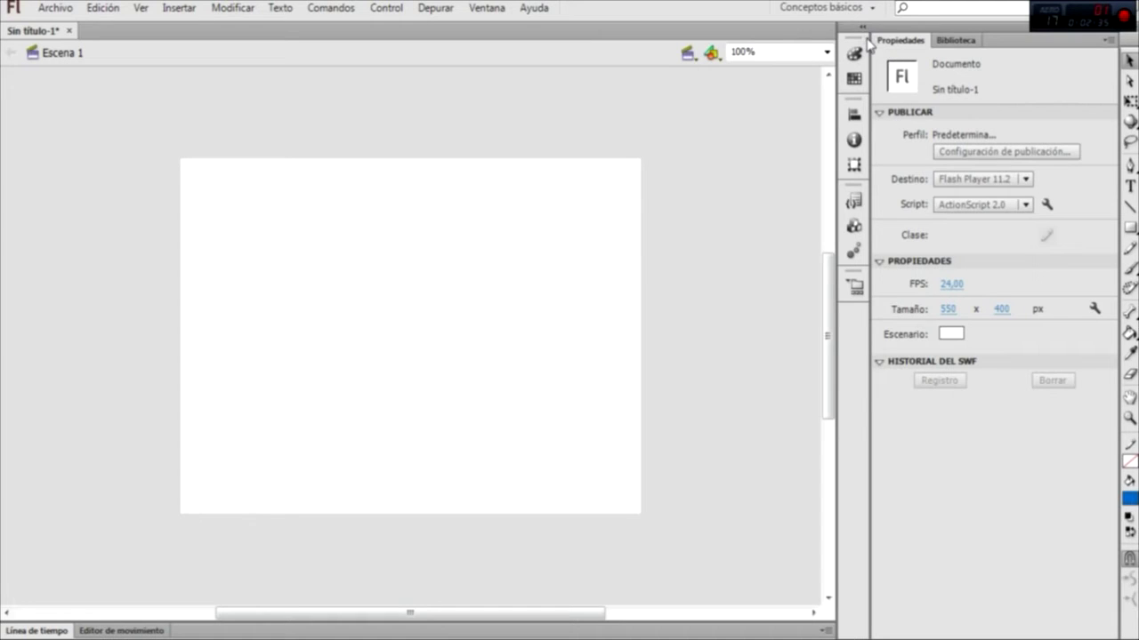
Look over the document's library and return to the document properties
{"action": "left_click", "coordinate": [951, 40]}
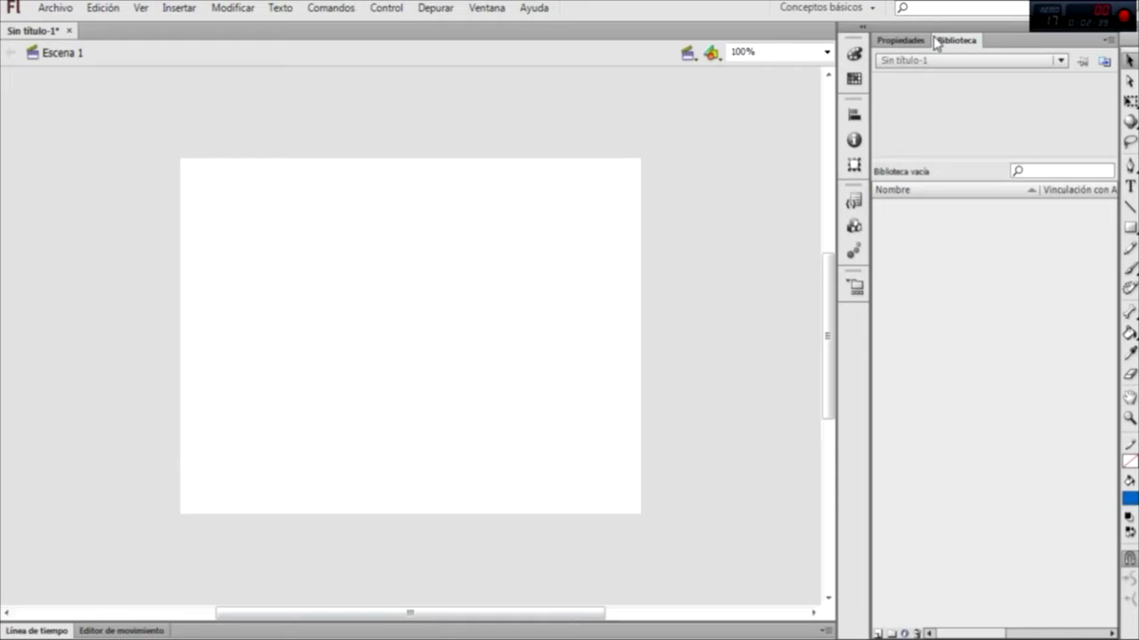
{"action": "left_click", "coordinate": [927, 45]}
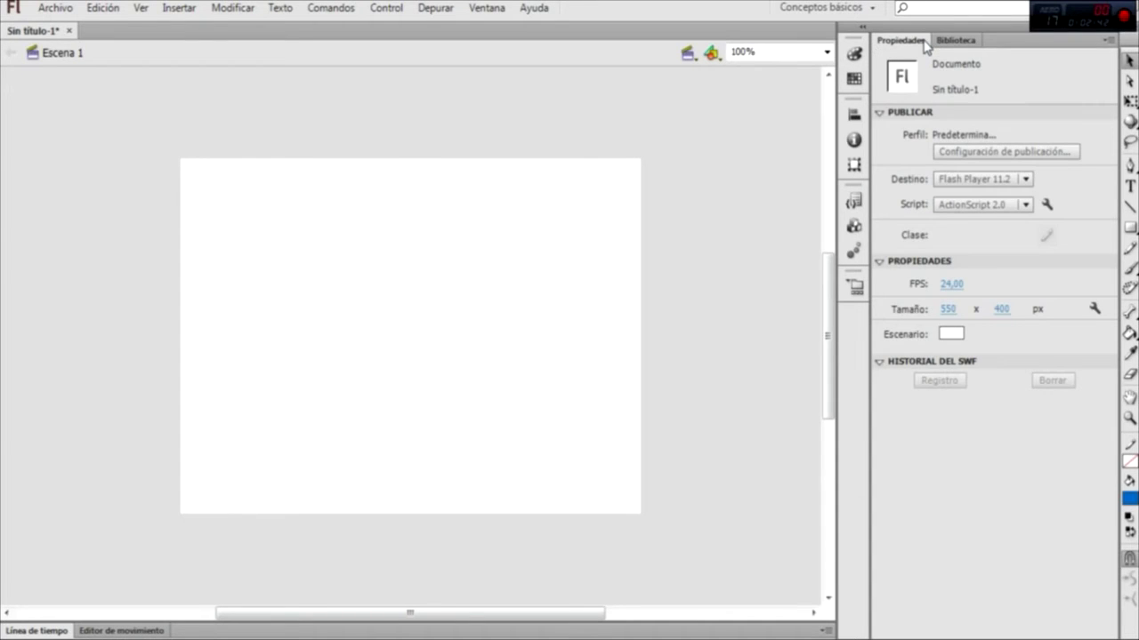
{"action": "left_click", "coordinate": [862, 30]}
{"action": "left_click", "coordinate": [862, 29]}
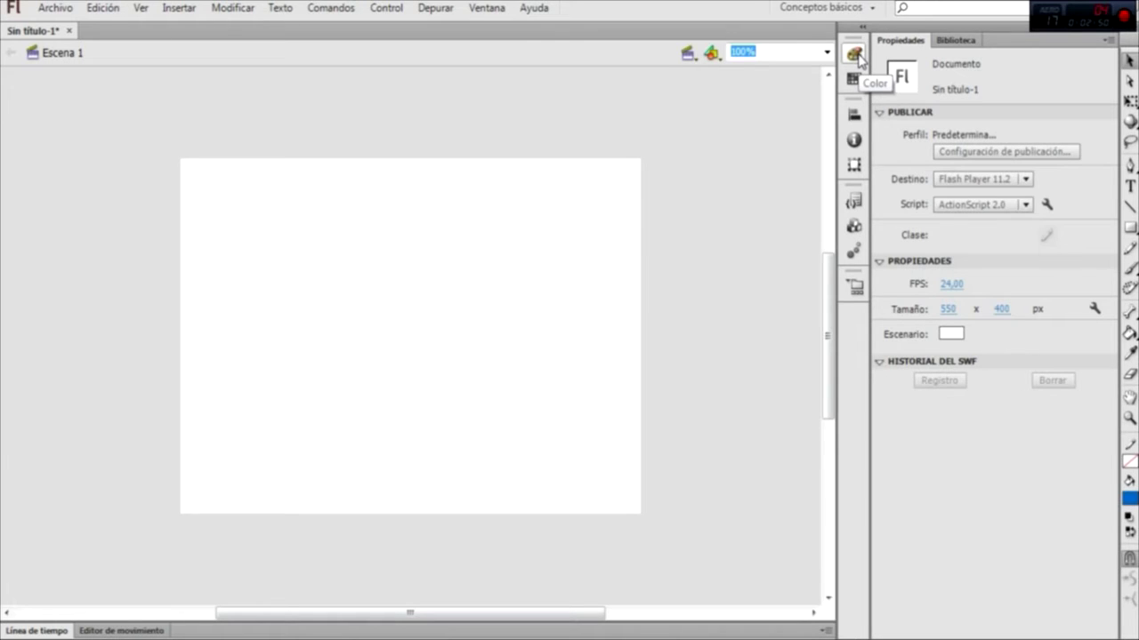
Examine the colour, swatches, alignment, object information and transform options
{"action": "left_click", "coordinate": [855, 55]}
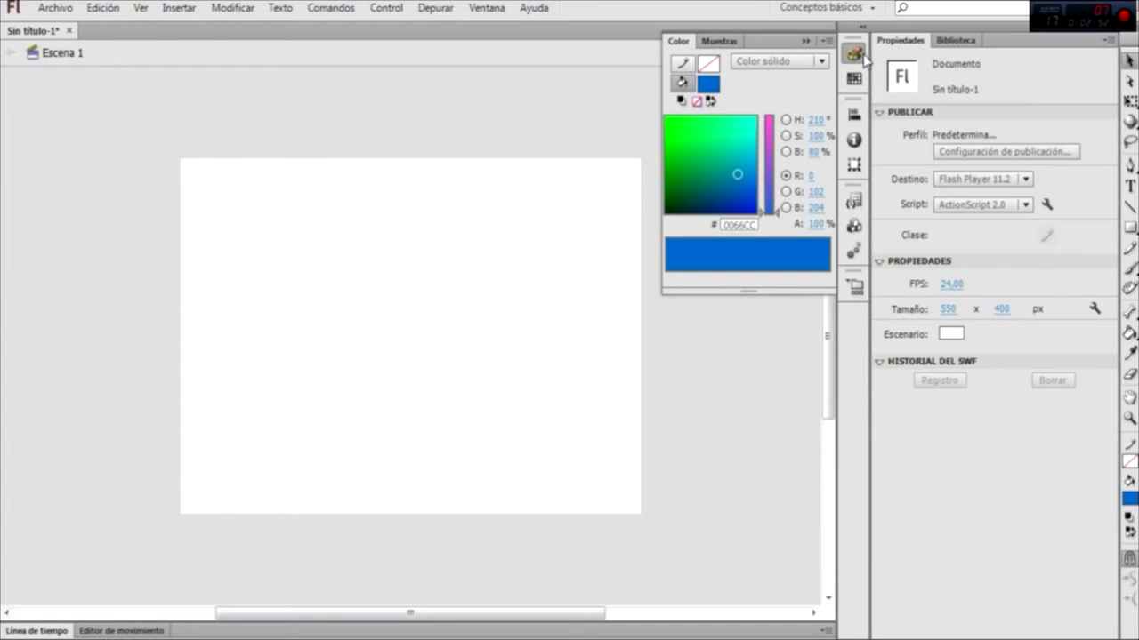
{"action": "left_click", "coordinate": [861, 82]}
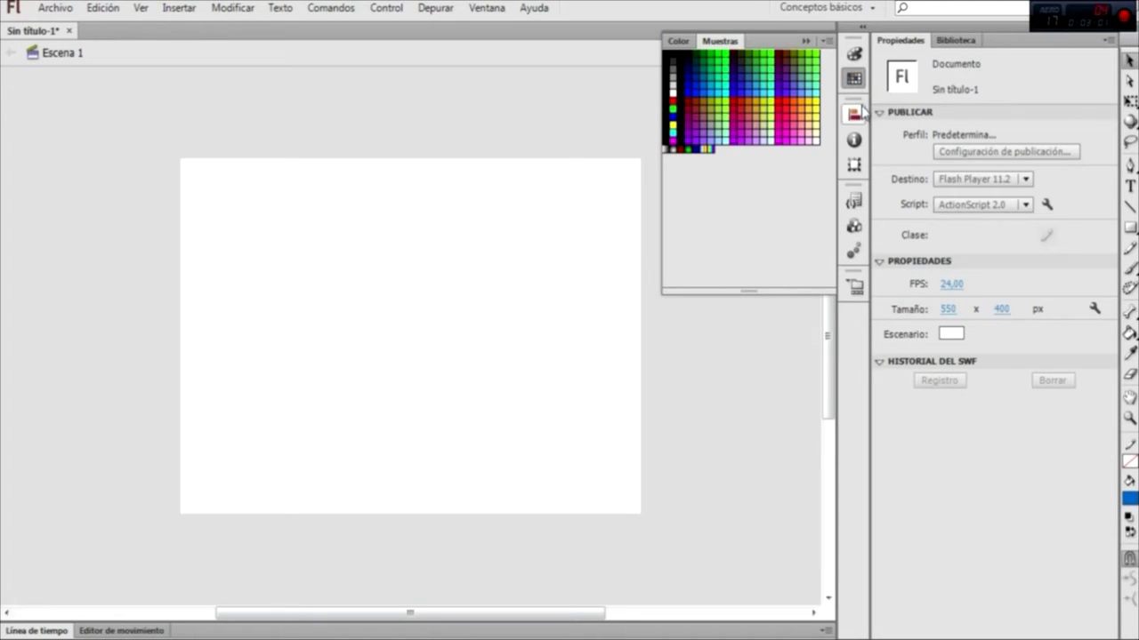
{"action": "left_click", "coordinate": [856, 113]}
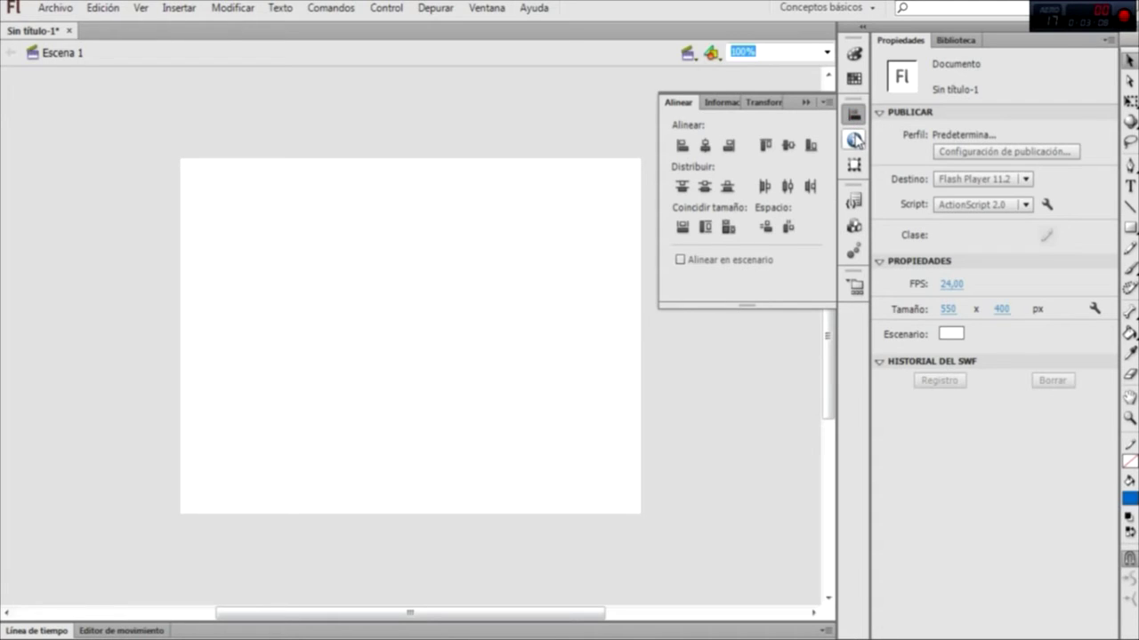
{"action": "left_click", "coordinate": [855, 140]}
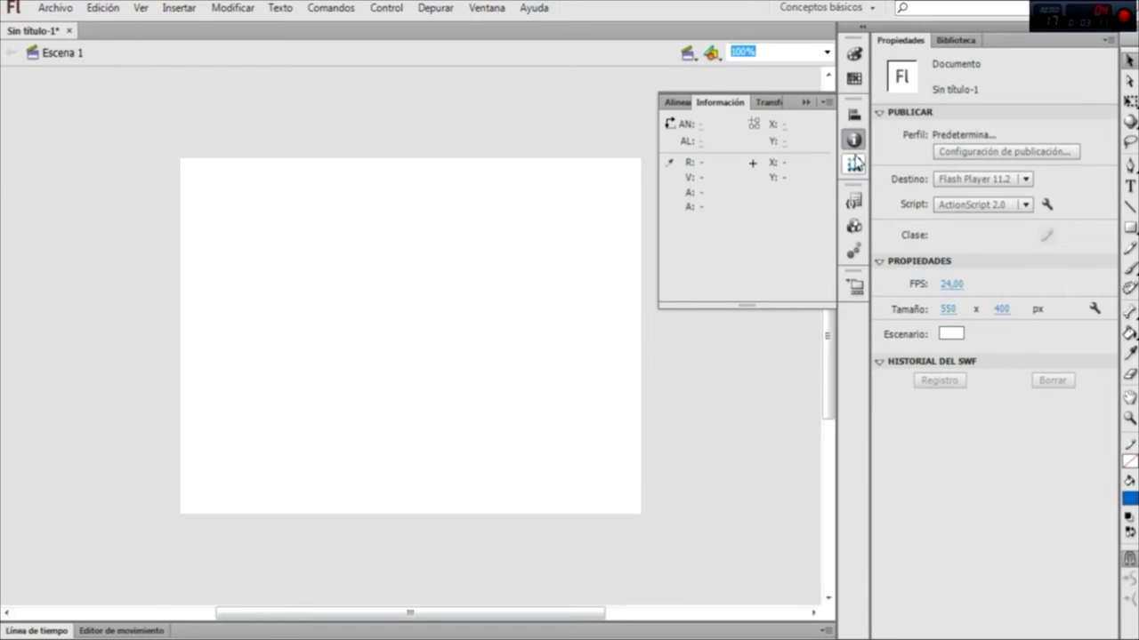
{"action": "left_click", "coordinate": [855, 164]}
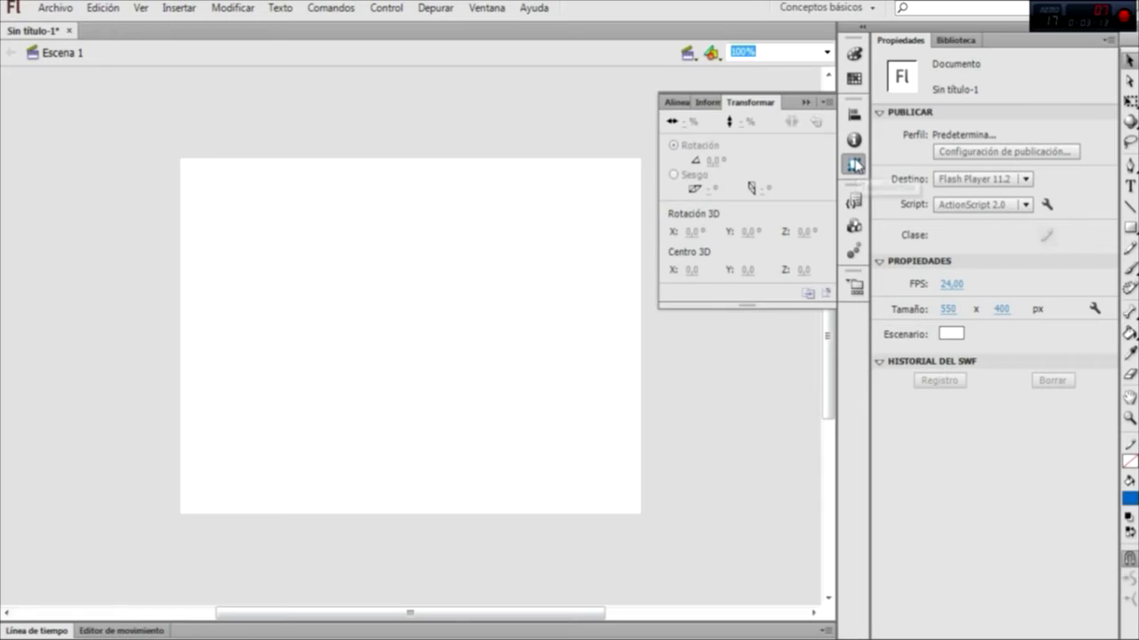
{"action": "left_click", "coordinate": [715, 104]}
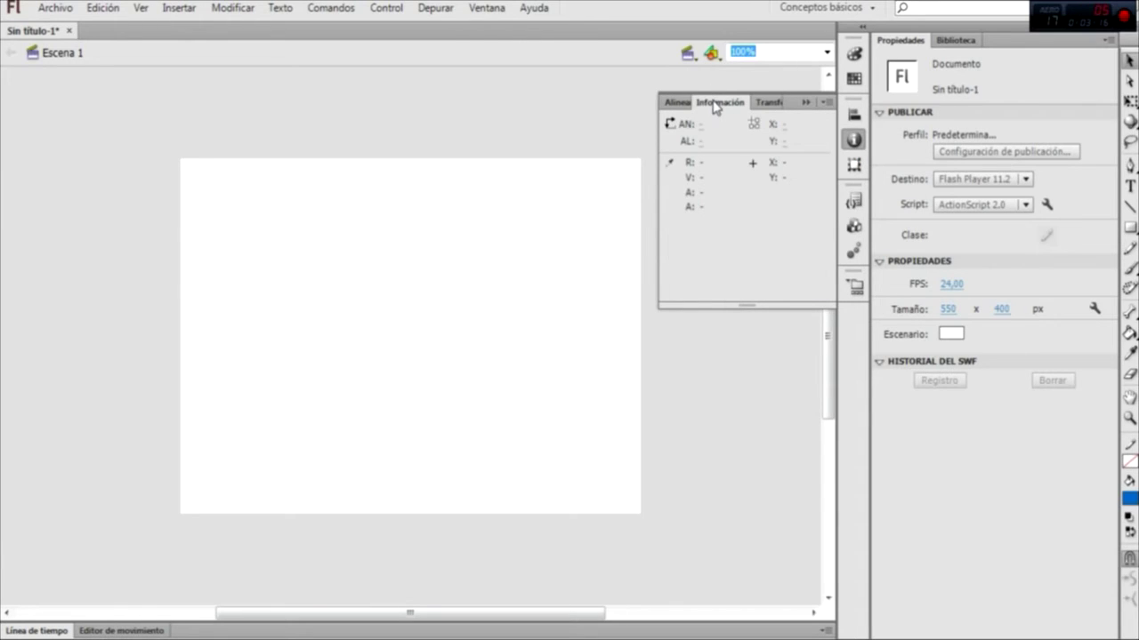
{"action": "left_click", "coordinate": [681, 103]}
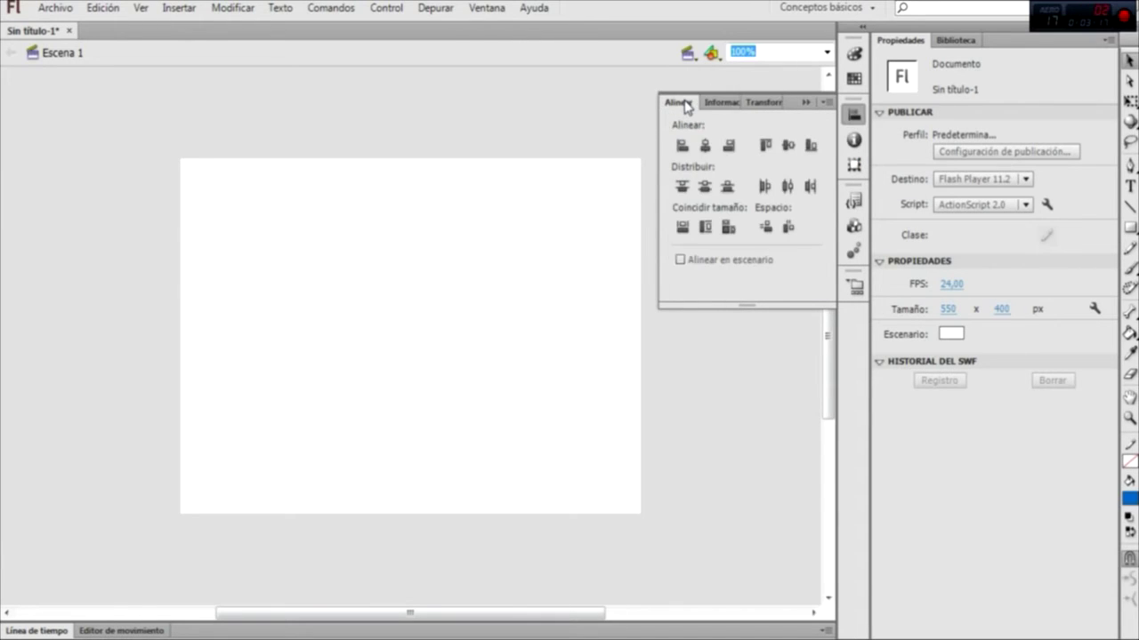
{"action": "left_click", "coordinate": [759, 104]}
Examine the code snippets, components and motion presets, closing each one after viewing it
{"action": "left_click", "coordinate": [859, 202]}
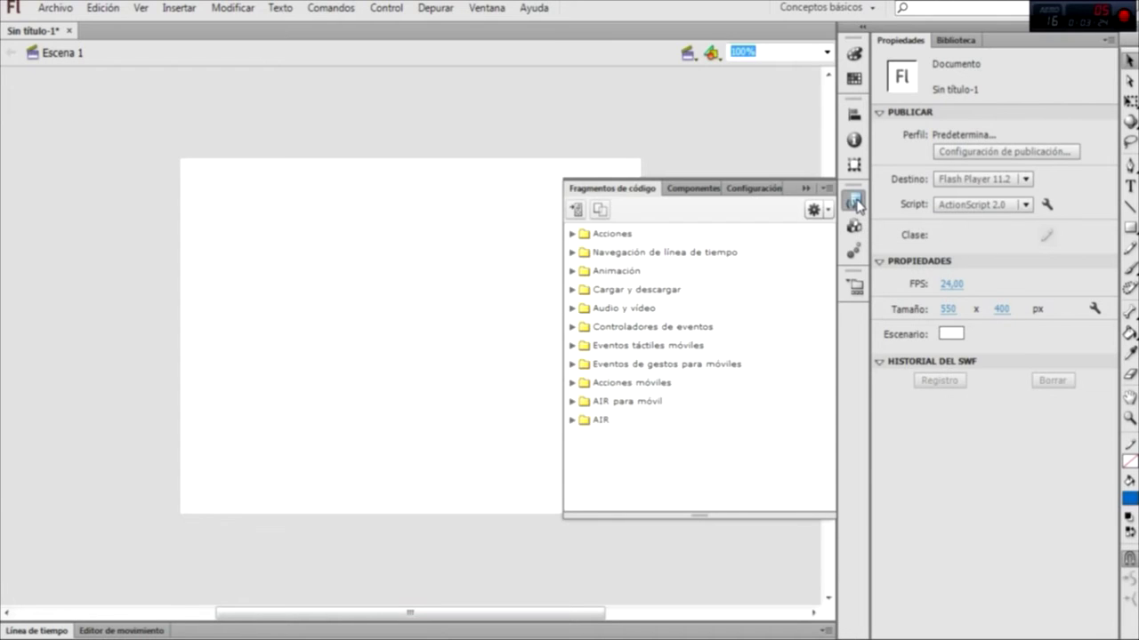
{"action": "left_click", "coordinate": [854, 202]}
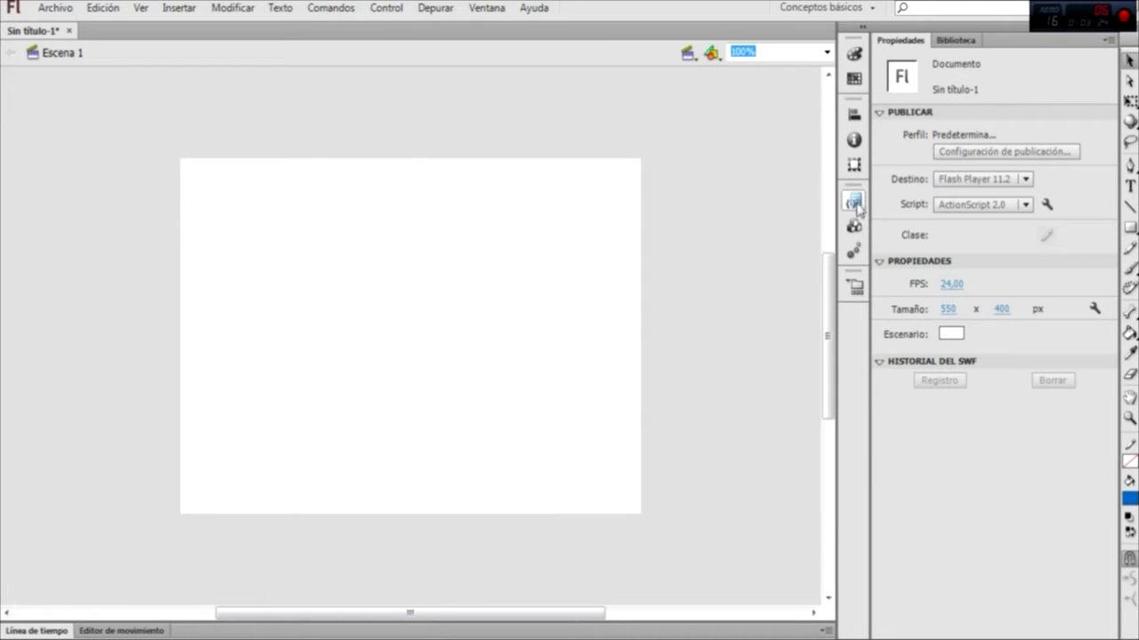
{"action": "left_click", "coordinate": [855, 203]}
{"action": "left_click", "coordinate": [855, 202]}
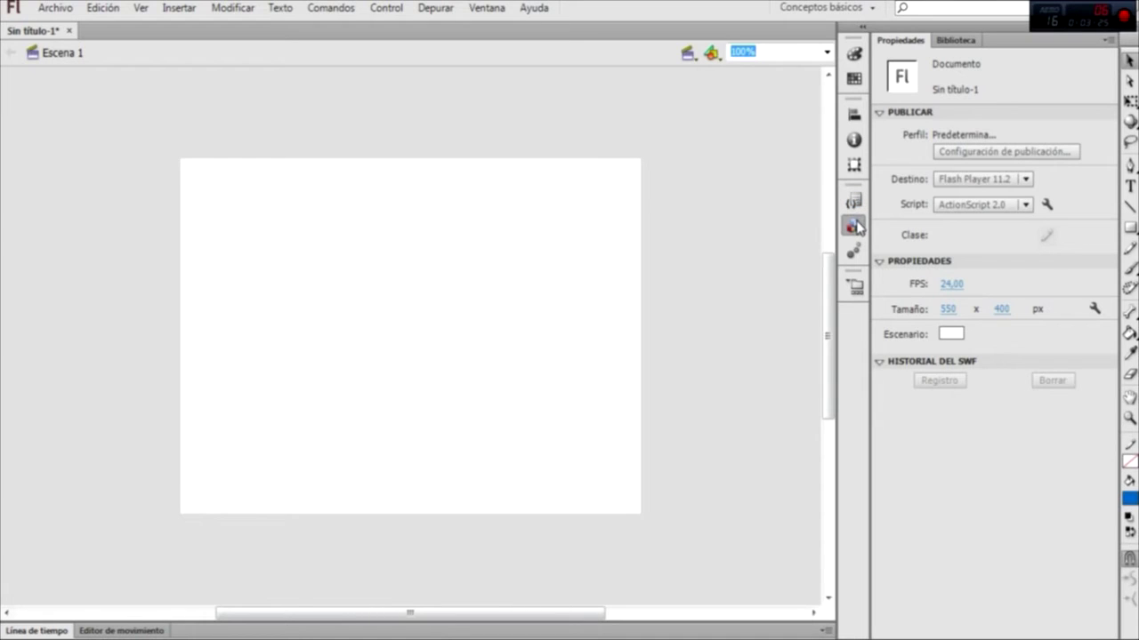
{"action": "left_click", "coordinate": [854, 226]}
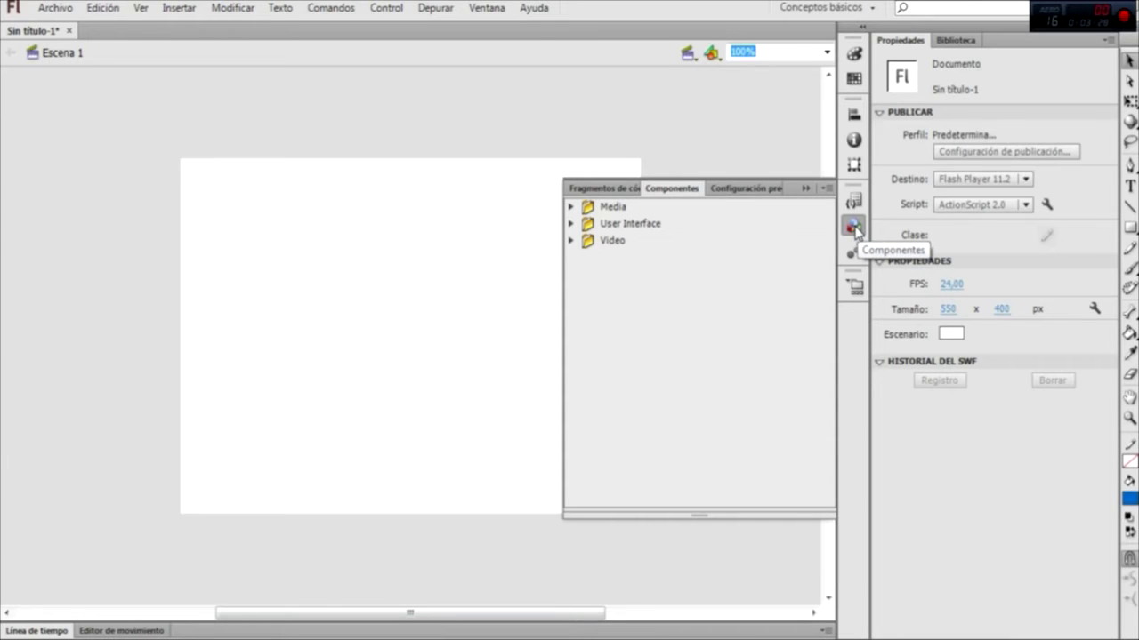
{"action": "left_click", "coordinate": [854, 229]}
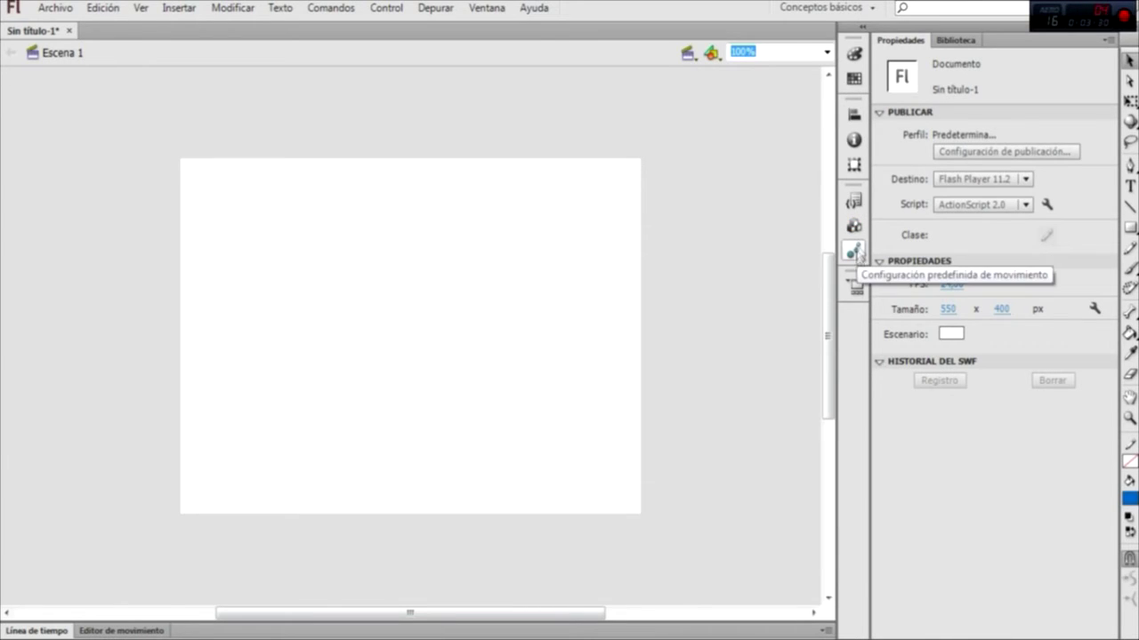
{"action": "left_click", "coordinate": [855, 254]}
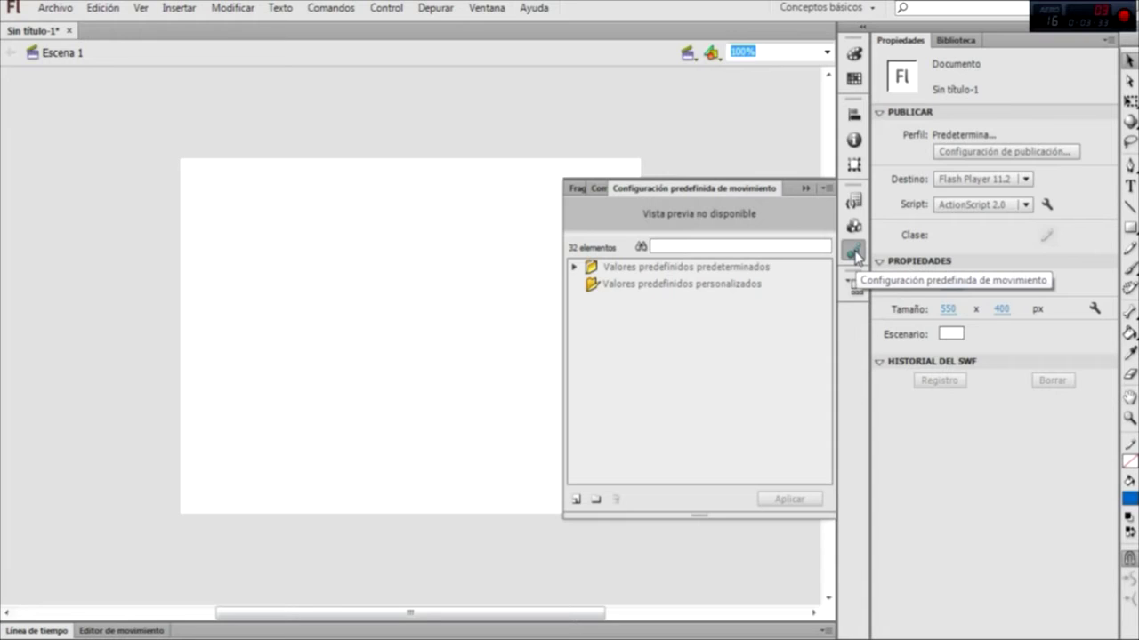
{"action": "left_click", "coordinate": [855, 253]}
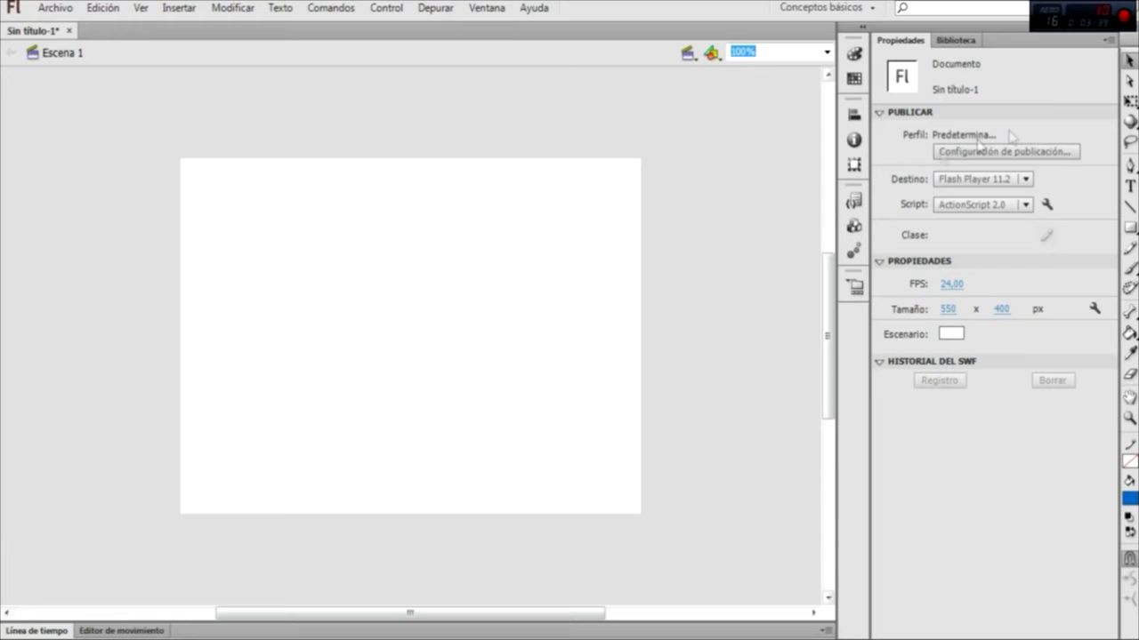
Relocate the drawing tools to the left edge of the workspace and dock them as a narrow column
{"action": "left_click_drag", "start_coordinate": [1130, 54], "coordinate": [42, 67]}
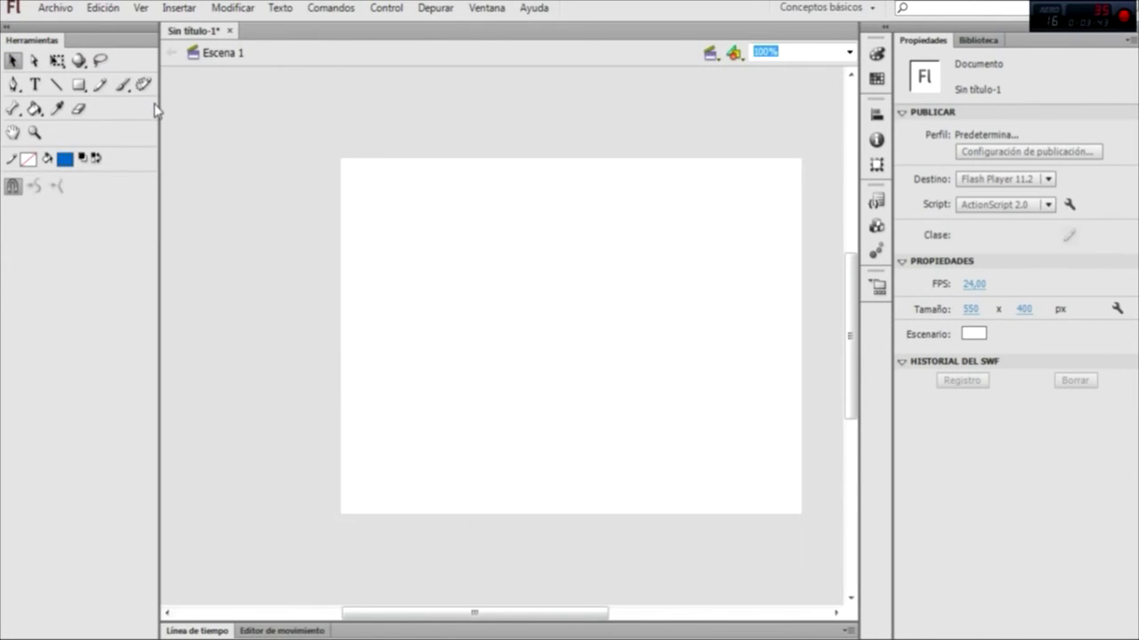
{"action": "left_click_drag", "start_coordinate": [159, 110], "coordinate": [39, 121]}
{"action": "mouse_move", "coordinate": [11, 45]}
{"action": "left_mouse_down"}
{"action": "mouse_move", "coordinate": [1132, 54]}
{"action": "mouse_move", "coordinate": [10, 52]}
{"action": "left_mouse_up"}
{"action": "left_click_drag", "start_coordinate": [96, 49], "coordinate": [173, 73]}
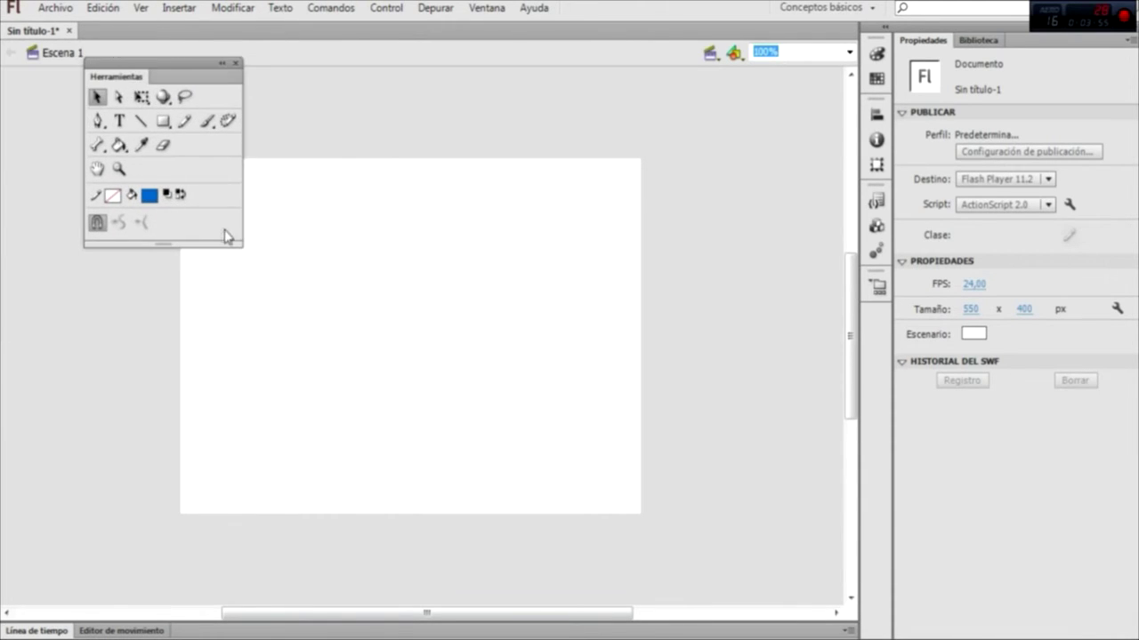
{"action": "left_click_drag", "start_coordinate": [241, 247], "coordinate": [142, 612]}
{"action": "left_click_drag", "start_coordinate": [105, 78], "coordinate": [51, 52]}
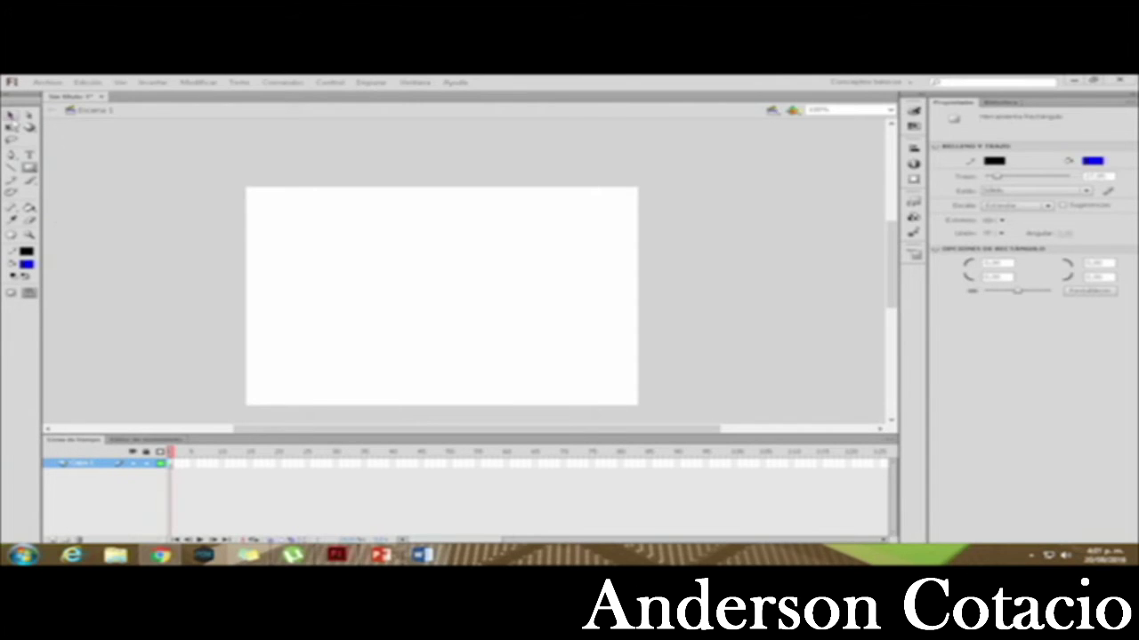
Draw a large blue rectangle with a thick black outline in the middle of the stage
{"action": "left_click", "coordinate": [11, 115]}
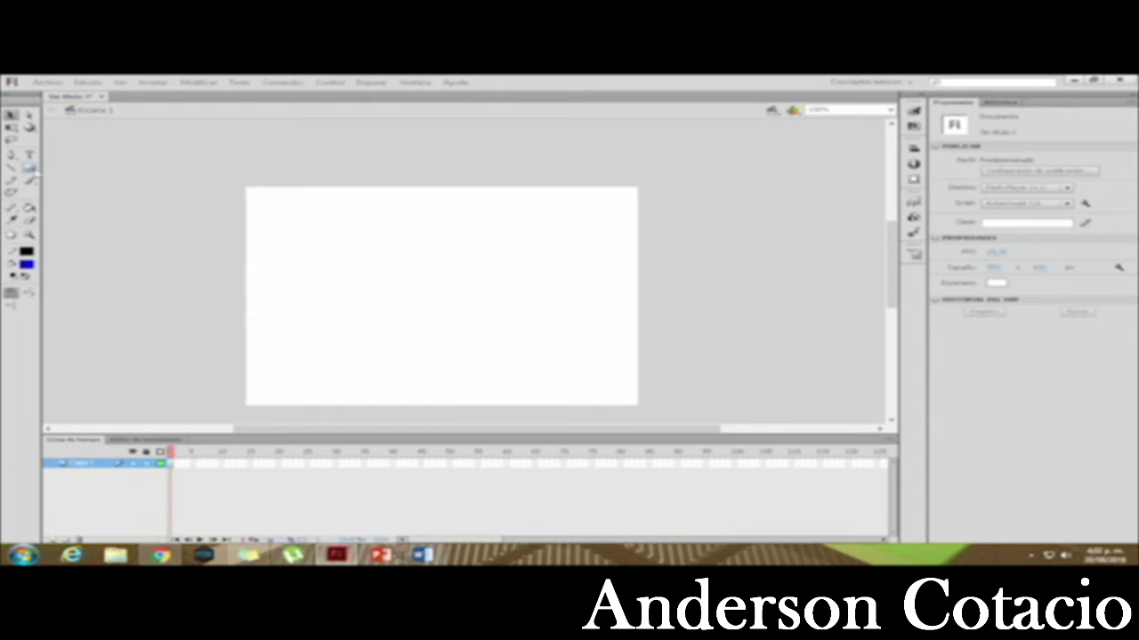
{"action": "left_click", "coordinate": [30, 167]}
{"action": "mouse_move", "coordinate": [304, 212]}
{"action": "left_mouse_down"}
{"action": "mouse_move", "coordinate": [519, 346]}
{"action": "mouse_move", "coordinate": [539, 374]}
{"action": "left_mouse_up"}
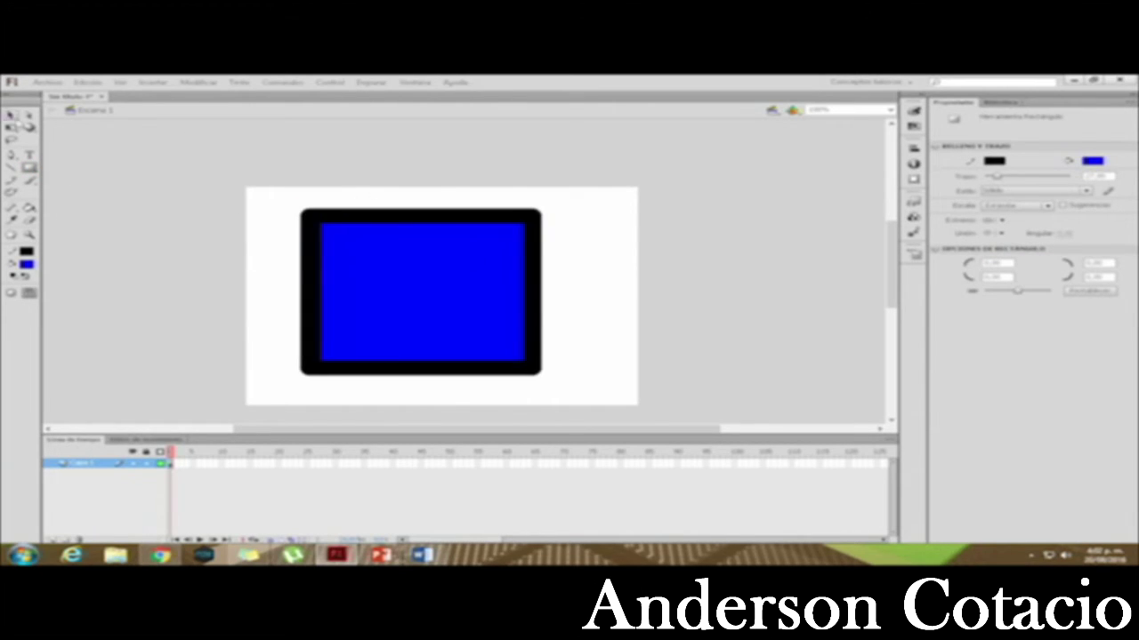
Select the rectangle's blue fill, followed by only its right-hand black stroke
{"action": "left_click", "coordinate": [11, 115]}
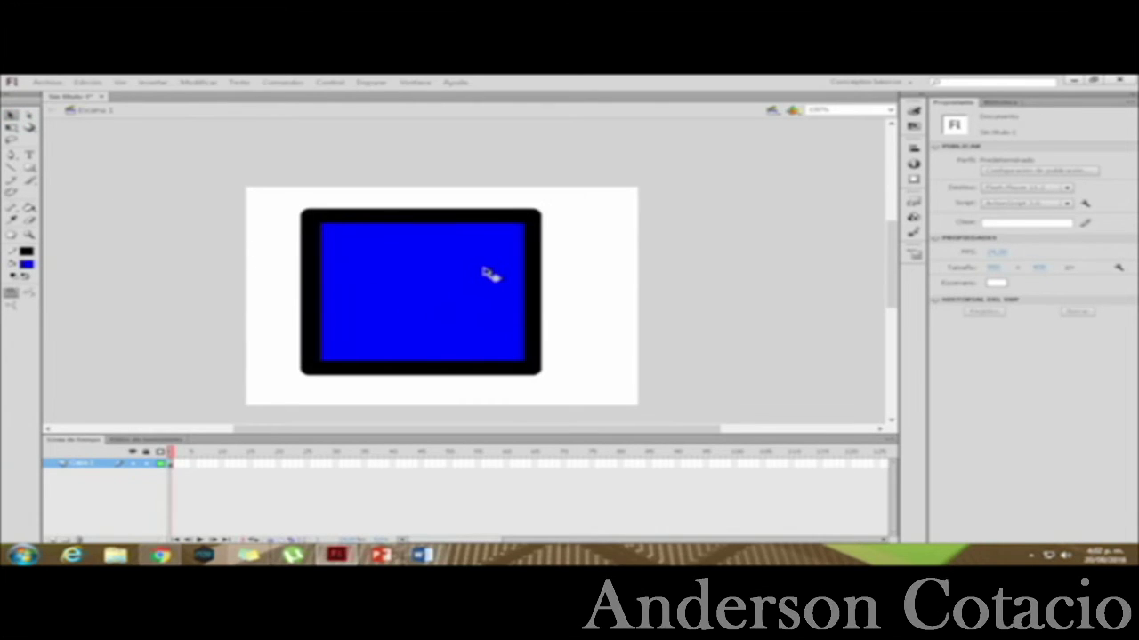
{"action": "left_click", "coordinate": [413, 269]}
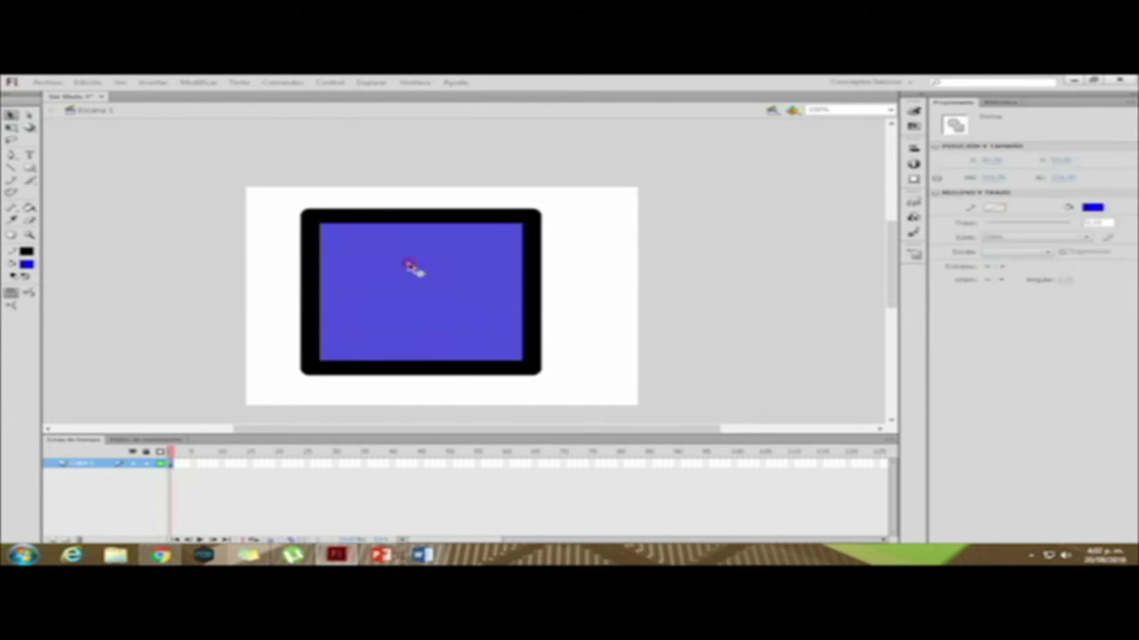
{"action": "left_click", "coordinate": [534, 239]}
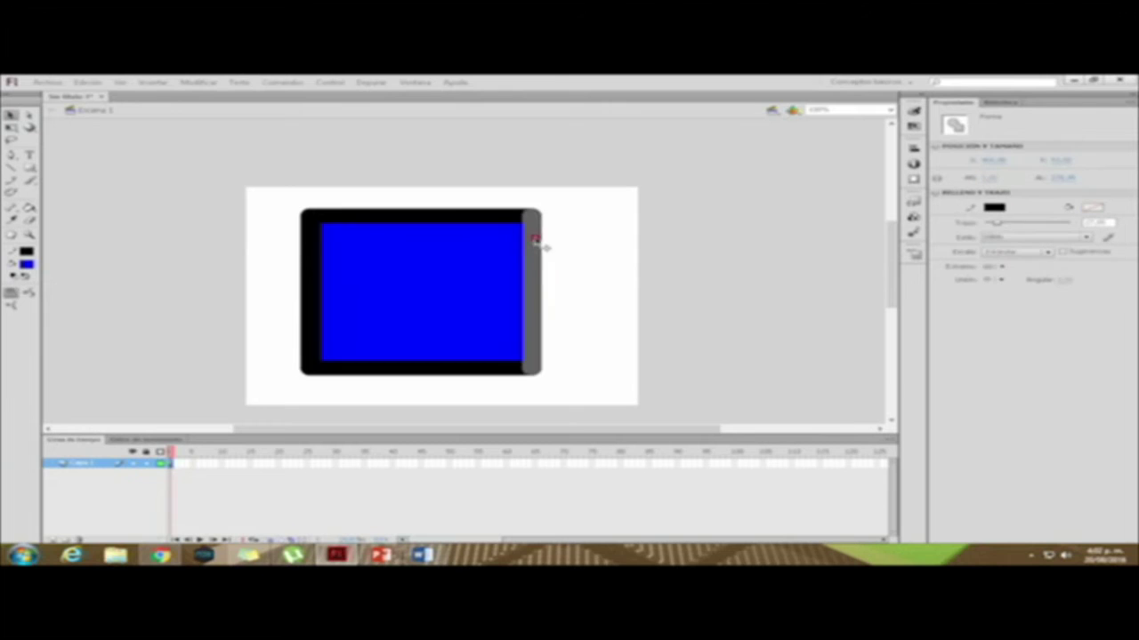
Select the rectangle's blue fill, its right-hand stroke alone, and the entire black outline
{"action": "left_click", "coordinate": [463, 267]}
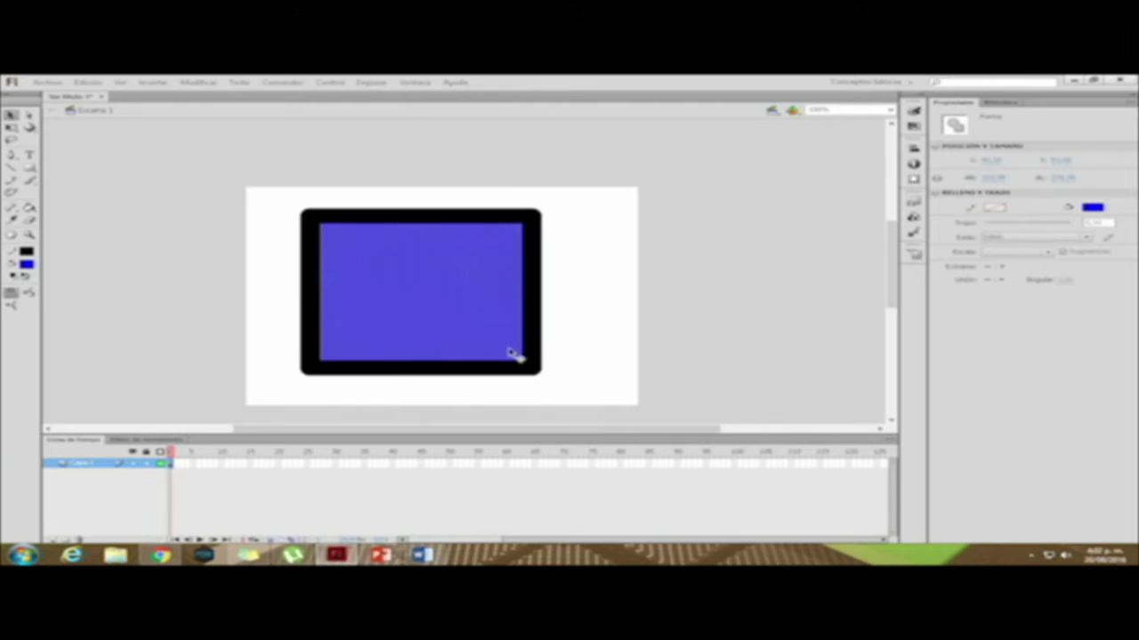
{"action": "left_click", "coordinate": [533, 274]}
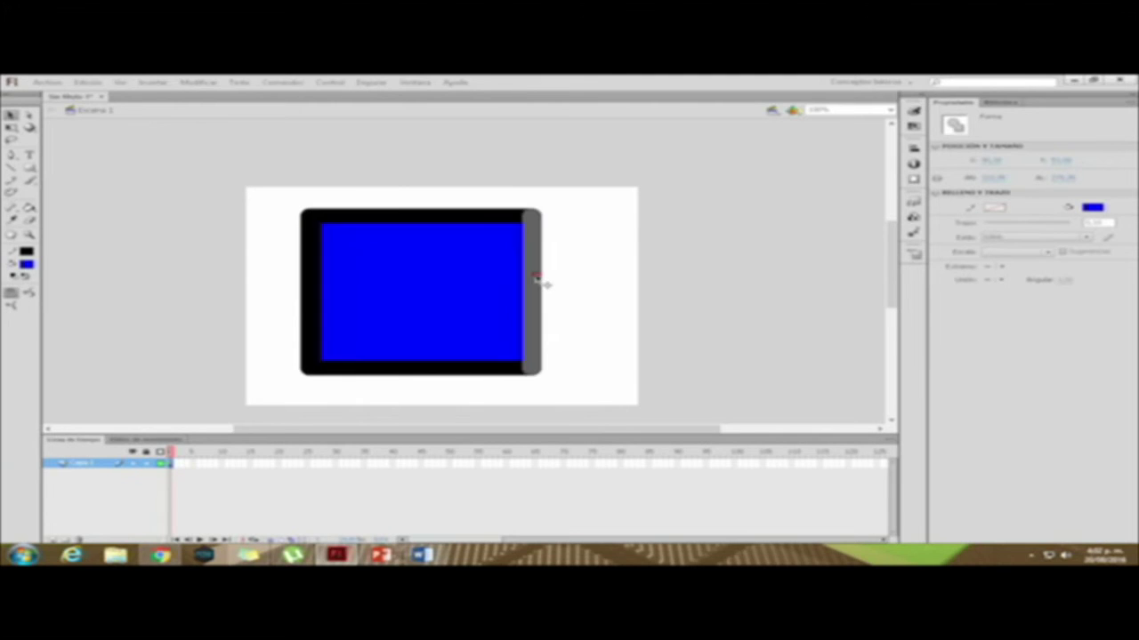
{"action": "double_click", "coordinate": [537, 275]}
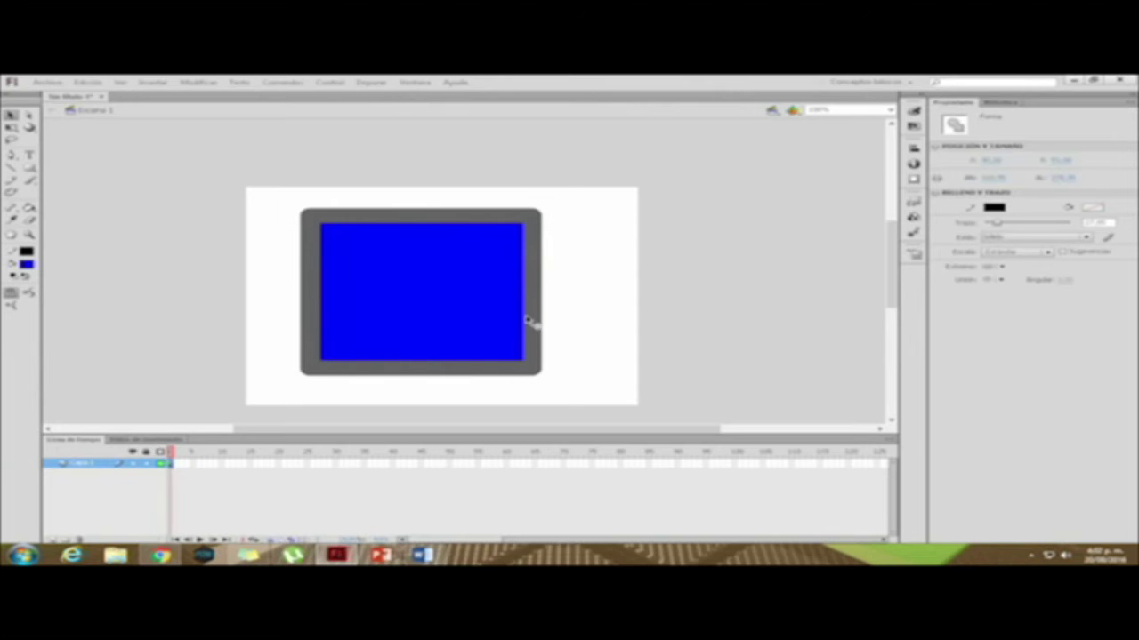
Move the blue fill right of the outline and the right-hand stroke left of the stage, and bend the top stroke down into a curve
{"action": "left_click", "coordinate": [463, 275]}
{"action": "mouse_move", "coordinate": [465, 276]}
{"action": "left_mouse_down"}
{"action": "mouse_move", "coordinate": [599, 305]}
{"action": "mouse_move", "coordinate": [536, 272]}
{"action": "mouse_move", "coordinate": [346, 300]}
{"action": "mouse_move", "coordinate": [714, 317]}
{"action": "mouse_move", "coordinate": [724, 276]}
{"action": "left_mouse_up"}
{"action": "left_click", "coordinate": [537, 268]}
{"action": "left_click_drag", "start_coordinate": [536, 269], "coordinate": [211, 272]}
{"action": "left_click_drag", "start_coordinate": [414, 218], "coordinate": [419, 260]}
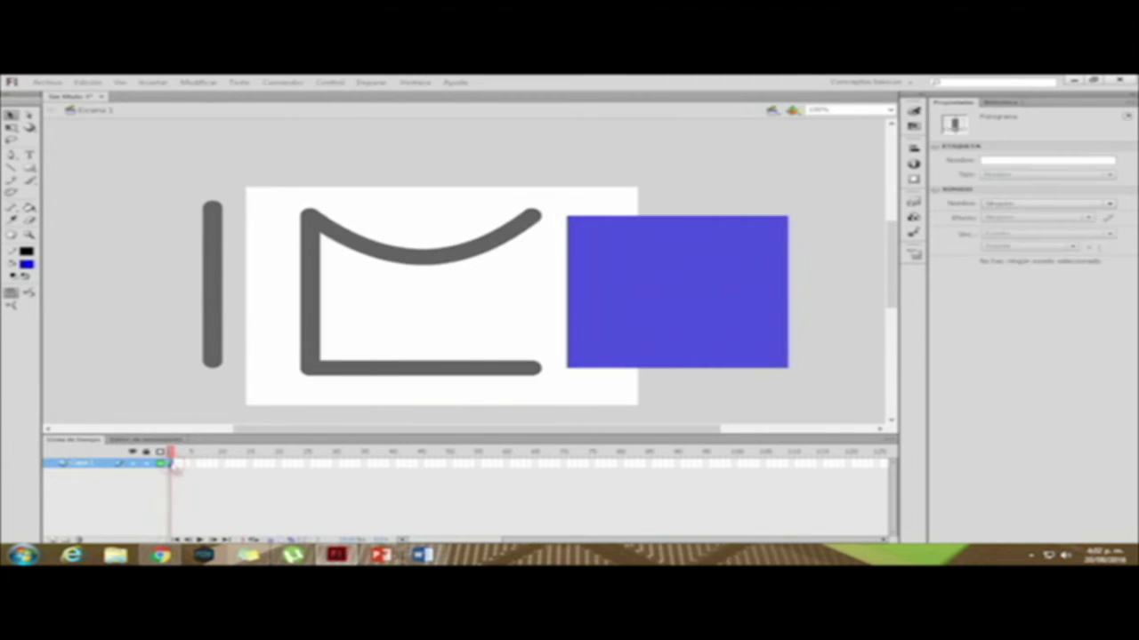
Clear the stage and draw a smaller blue rectangle with a thick black outline on its left half
{"action": "key", "text": "Delete"}
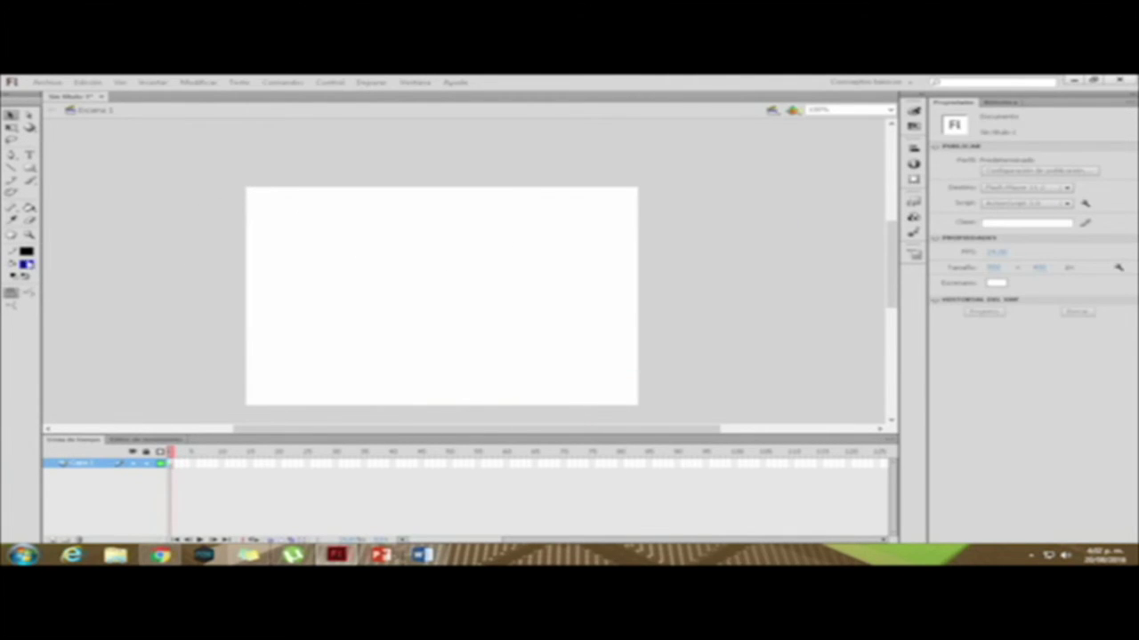
{"action": "left_click", "coordinate": [29, 167]}
{"action": "mouse_move", "coordinate": [275, 223]}
{"action": "left_mouse_down"}
{"action": "mouse_move", "coordinate": [386, 330]}
{"action": "mouse_move", "coordinate": [453, 360]}
{"action": "left_mouse_up"}
Pull the rectangle's upper-right corner outward and upward with the Subselection tool
{"action": "left_click", "coordinate": [30, 114]}
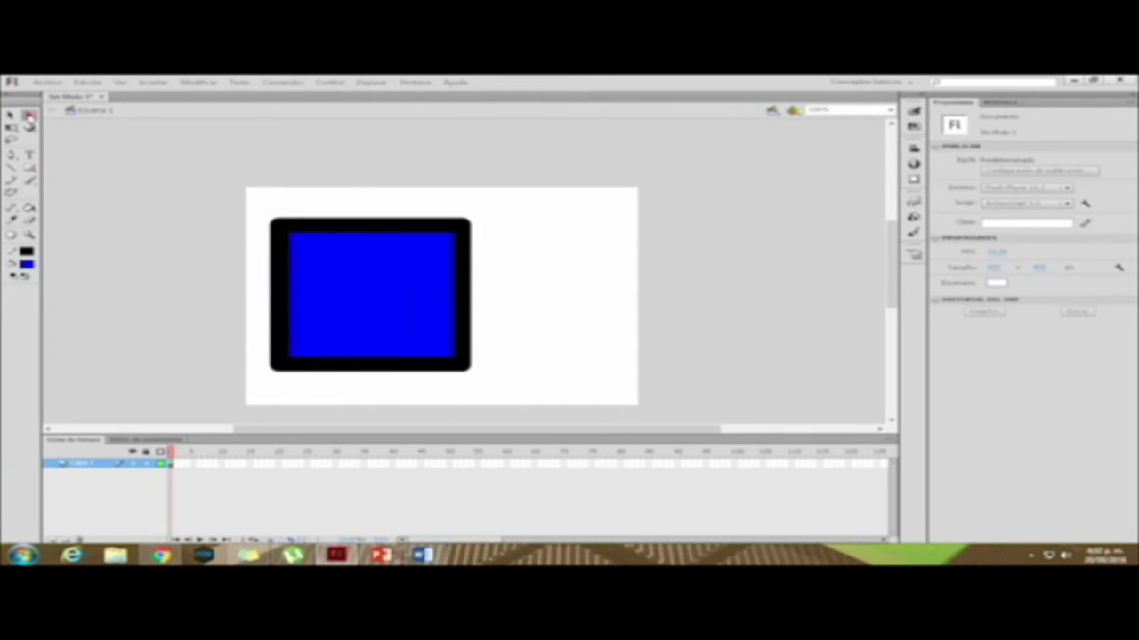
{"action": "left_click", "coordinate": [460, 231]}
{"action": "left_click_drag", "start_coordinate": [462, 229], "coordinate": [503, 203]}
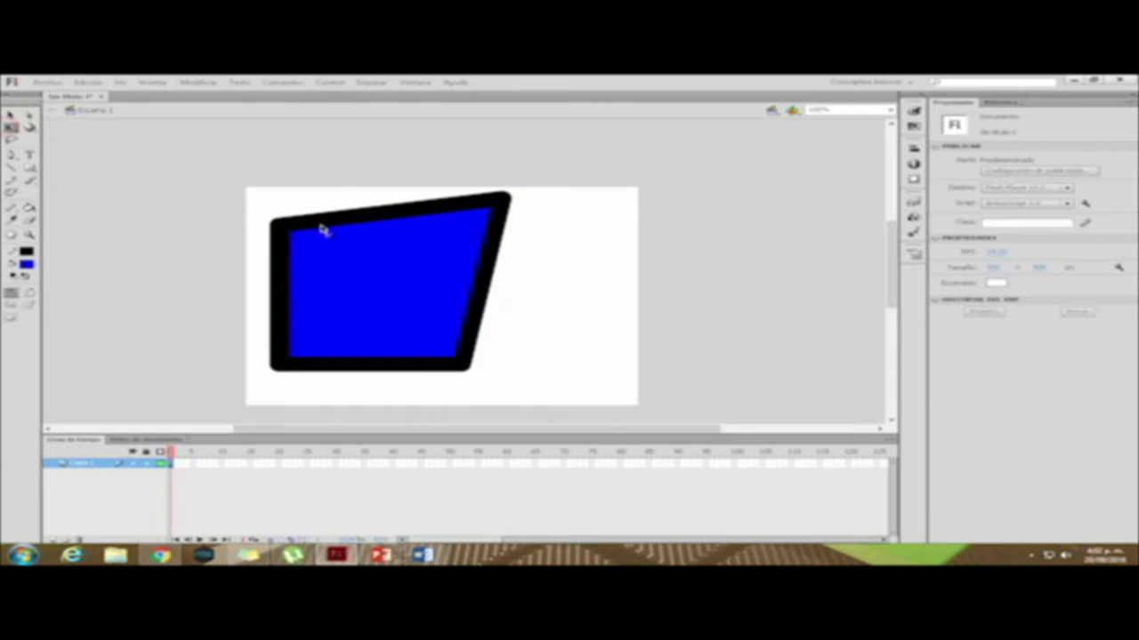
Select the shape's fill and separate strokes with the Free Transform tool, followed by the whole shape, and clear the selection
{"action": "left_click", "coordinate": [561, 287]}
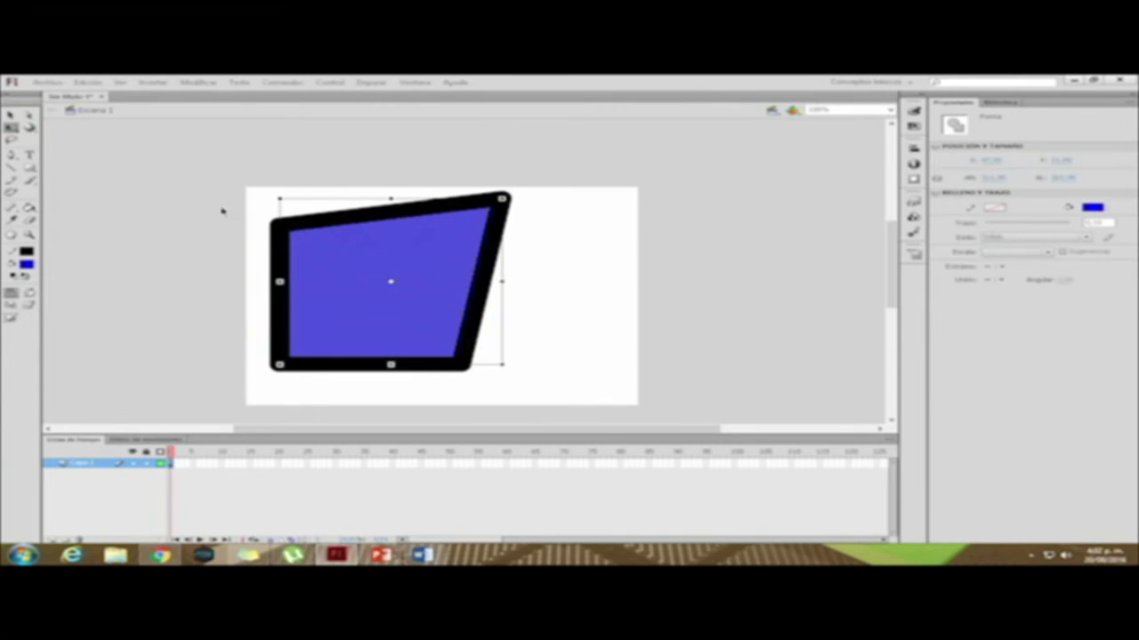
{"action": "left_click", "coordinate": [302, 224]}
{"action": "left_click", "coordinate": [480, 307]}
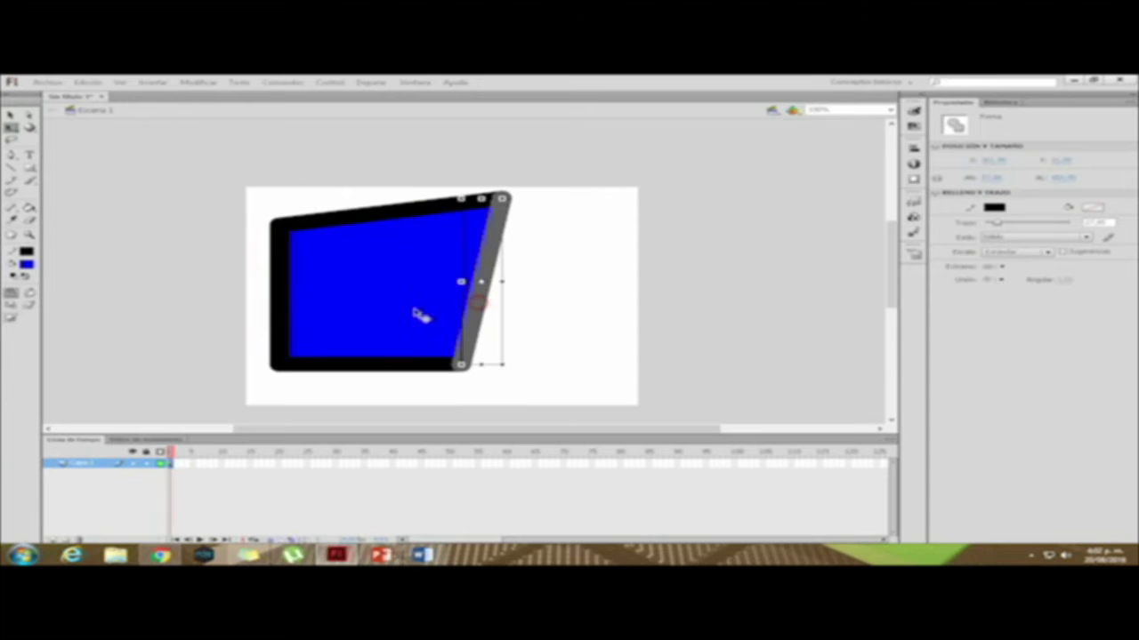
{"action": "left_click", "coordinate": [411, 313]}
{"action": "left_click", "coordinate": [317, 368]}
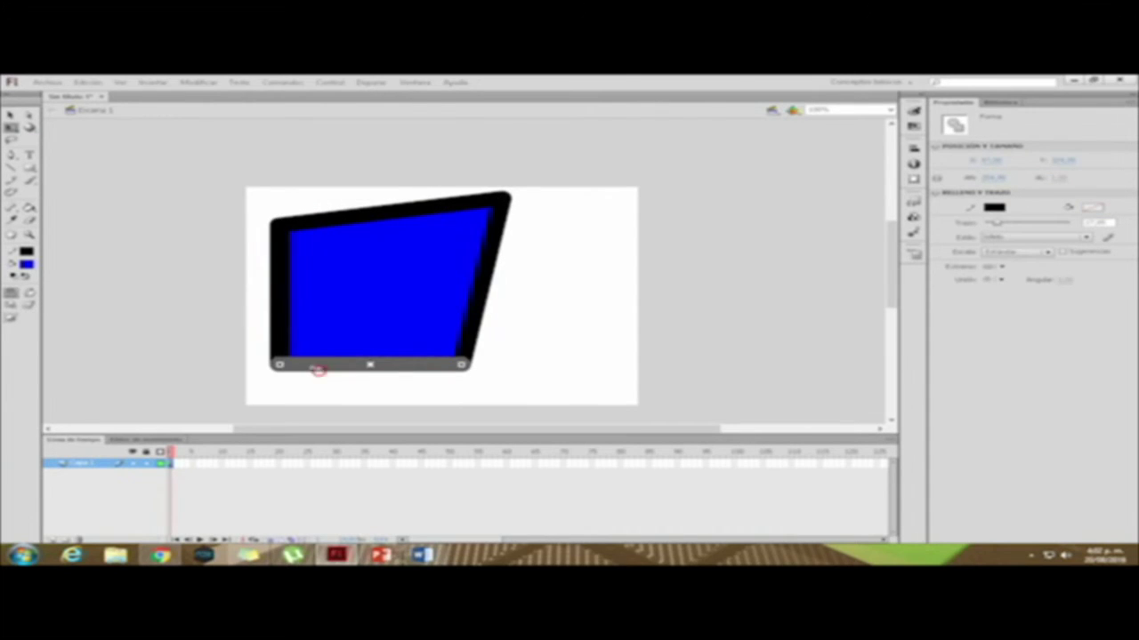
{"action": "left_click", "coordinate": [278, 317]}
{"action": "mouse_move", "coordinate": [240, 187]}
{"action": "left_mouse_down"}
{"action": "mouse_move", "coordinate": [500, 376]}
{"action": "mouse_move", "coordinate": [554, 400]}
{"action": "left_mouse_up"}
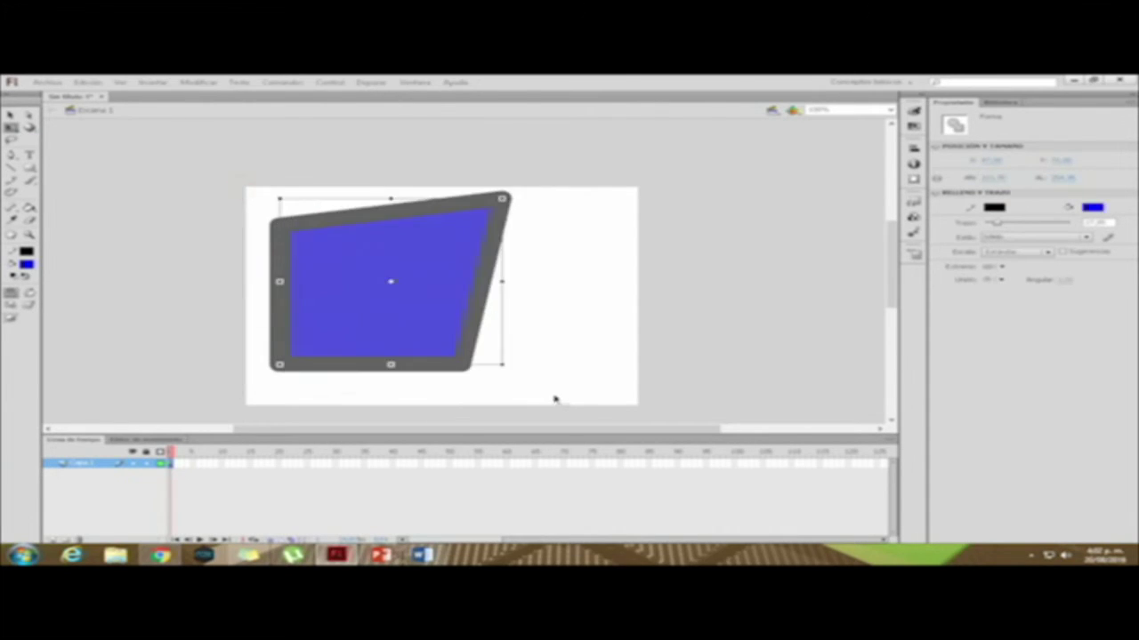
{"action": "left_click", "coordinate": [120, 203]}
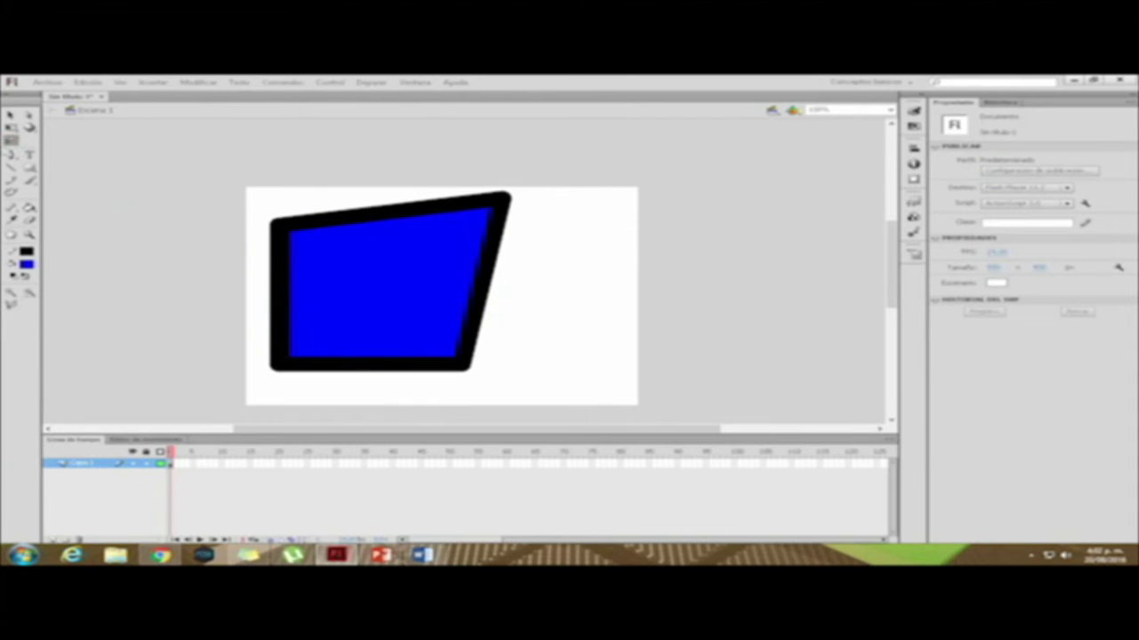
Cut two freehand pieces from the right side of the shape with the Lasso tool and move them away from it
{"action": "left_click", "coordinate": [11, 141]}
{"action": "mouse_move", "coordinate": [393, 185]}
{"action": "left_mouse_down"}
{"action": "mouse_move", "coordinate": [462, 255]}
{"action": "mouse_move", "coordinate": [537, 276]}
{"action": "mouse_move", "coordinate": [560, 174]}
{"action": "left_mouse_up"}
{"action": "left_click_drag", "start_coordinate": [392, 183], "coordinate": [392, 188]}
{"action": "left_click_drag", "start_coordinate": [477, 228], "coordinate": [603, 257]}
{"action": "mouse_move", "coordinate": [492, 256]}
{"action": "left_mouse_down"}
{"action": "mouse_move", "coordinate": [461, 303]}
{"action": "mouse_move", "coordinate": [505, 283]}
{"action": "mouse_move", "coordinate": [490, 258]}
{"action": "mouse_move", "coordinate": [544, 326]}
{"action": "mouse_move", "coordinate": [594, 339]}
{"action": "left_mouse_up"}
{"action": "left_click", "coordinate": [259, 212]}
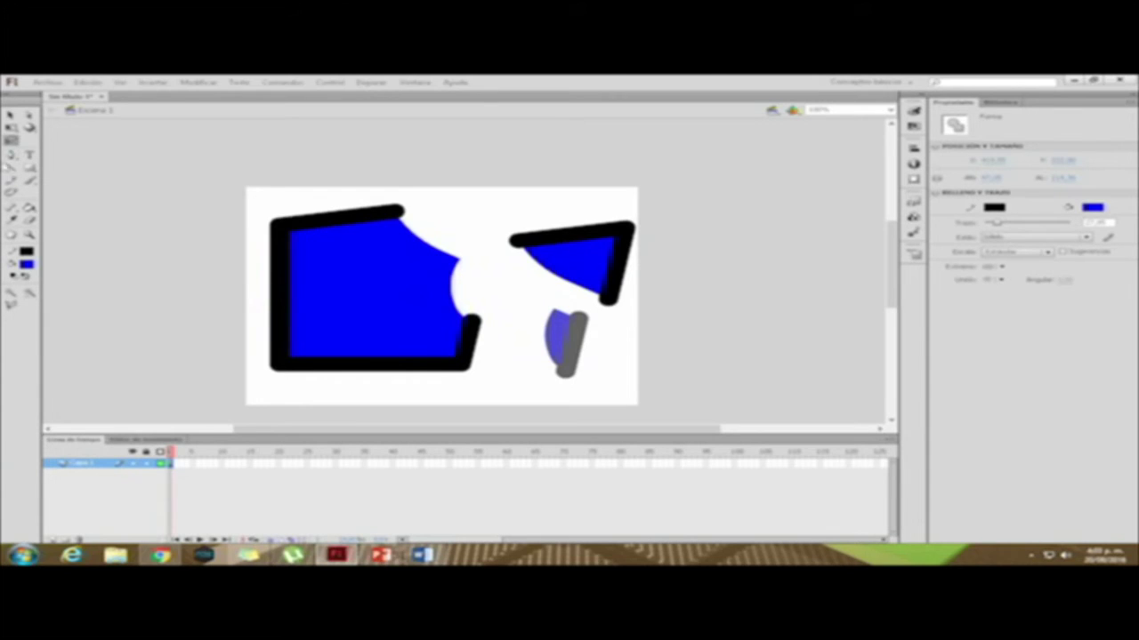
Delete all the cut pieces from the frame and show the Pen tool's variants
{"action": "left_click", "coordinate": [175, 466]}
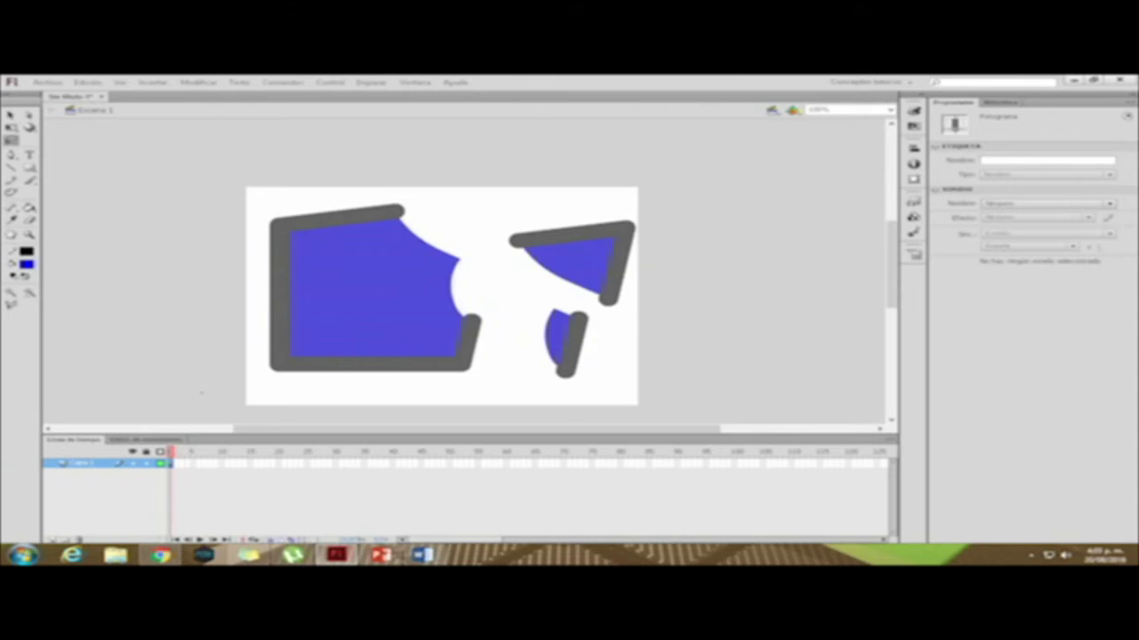
{"action": "key", "text": "Delete"}
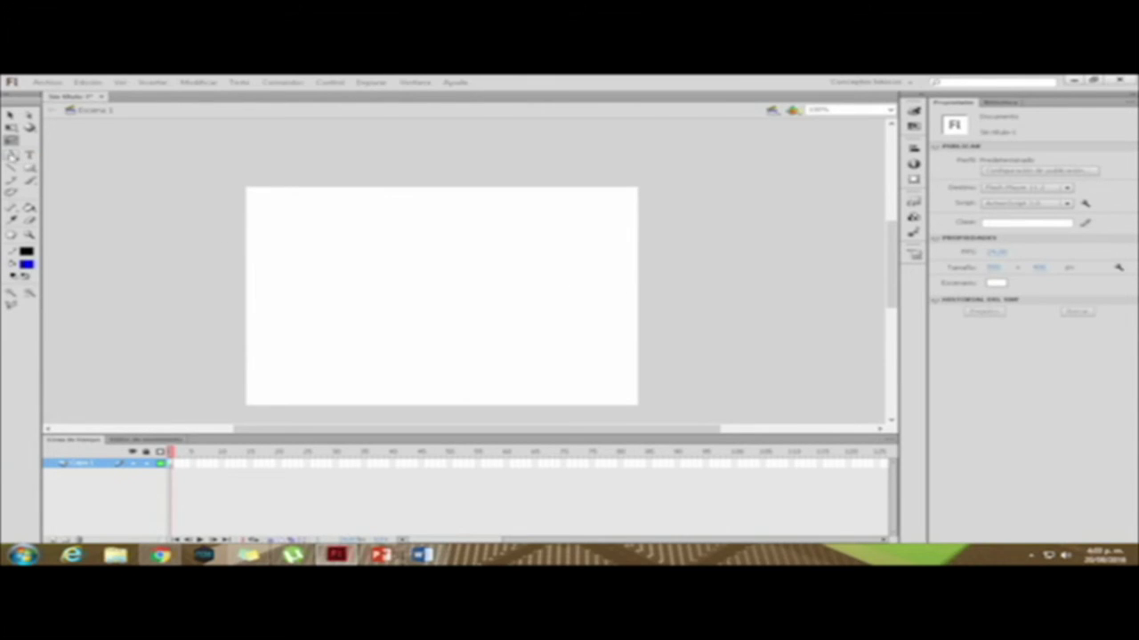
{"action": "left_click", "coordinate": [11, 154]}
{"action": "left_click", "coordinate": [30, 169]}
{"action": "left_click", "coordinate": [29, 155]}
{"action": "left_click", "coordinate": [10, 168]}
{"action": "left_click", "coordinate": [11, 156]}
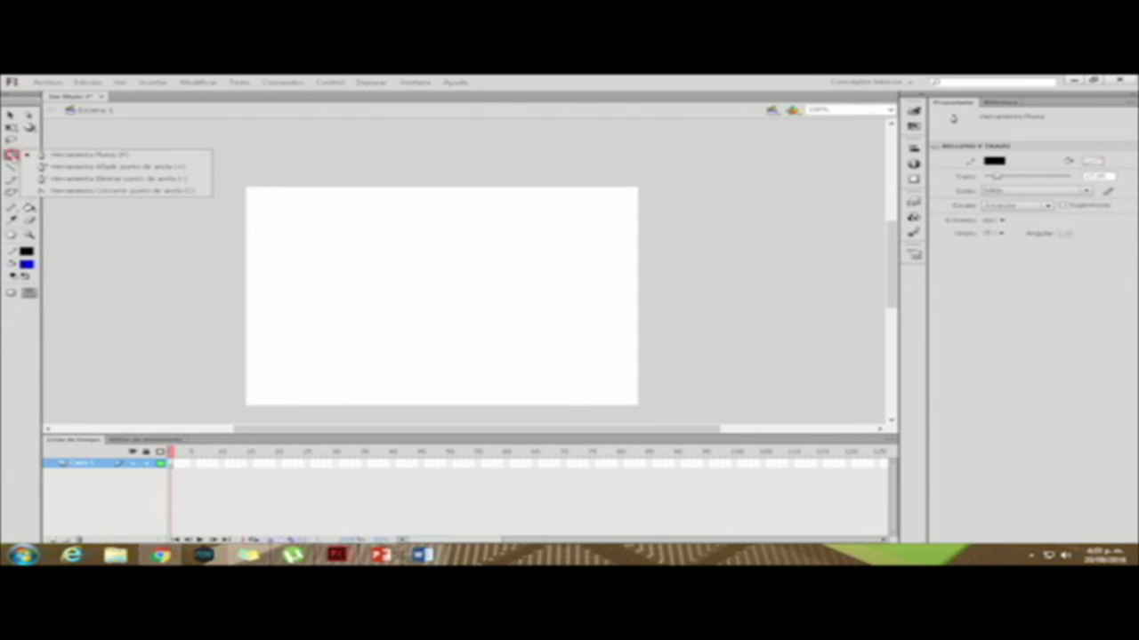
Draw a seven-sided polygon with the Pen tool in the middle of the stage, plus a diagonal line running through its right side
{"action": "left_click", "coordinate": [62, 156]}
{"action": "left_click", "coordinate": [427, 368]}
{"action": "left_click", "coordinate": [386, 350]}
{"action": "left_click", "coordinate": [362, 314]}
{"action": "left_click", "coordinate": [402, 281]}
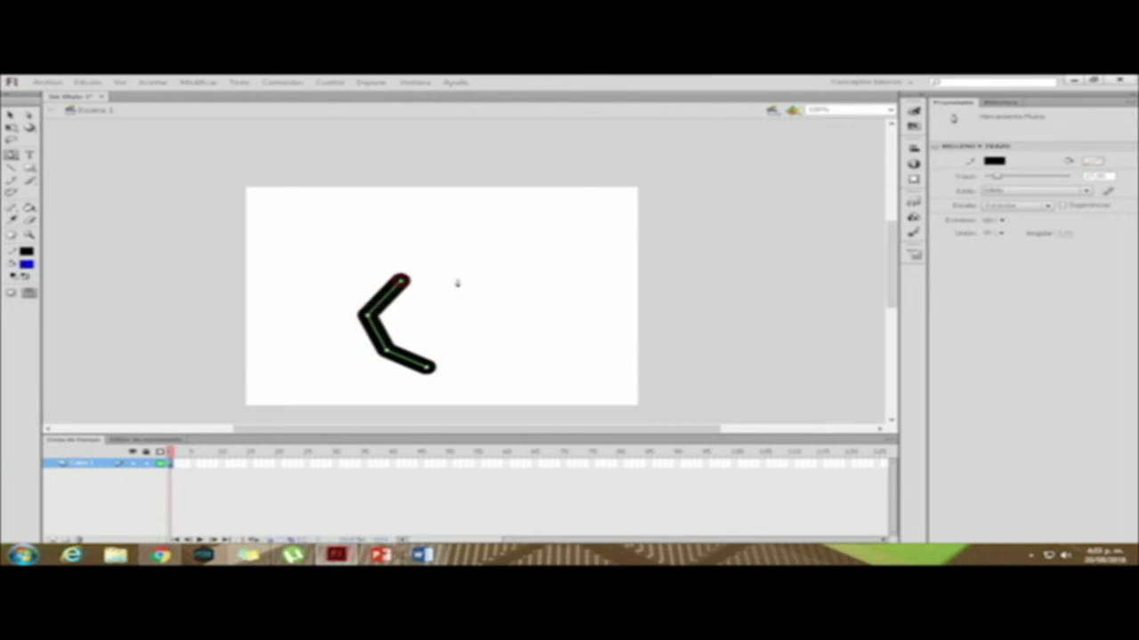
{"action": "left_click", "coordinate": [458, 281]}
{"action": "left_click", "coordinate": [507, 331]}
{"action": "left_click", "coordinate": [464, 378]}
{"action": "left_click", "coordinate": [428, 369]}
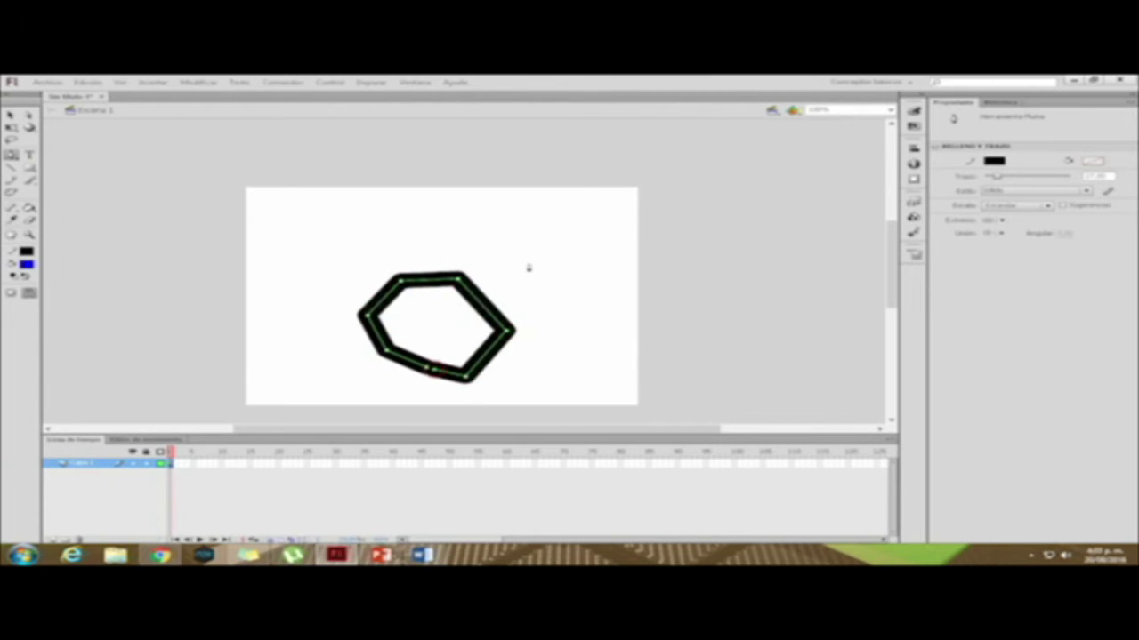
{"action": "left_click", "coordinate": [529, 267]}
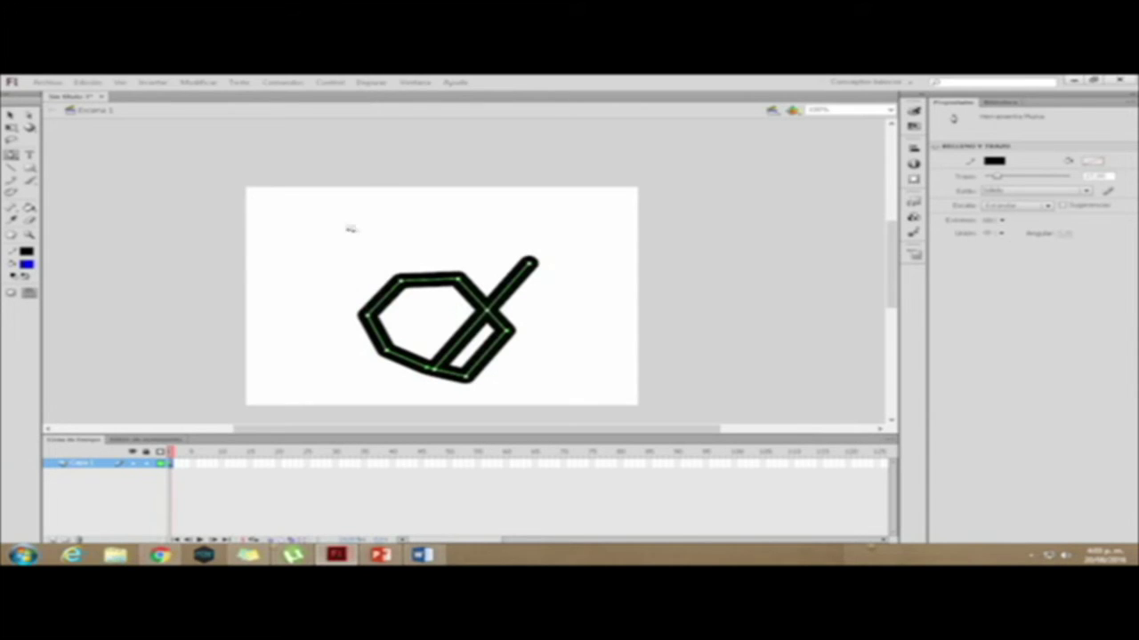
Draw a closed triangle with the Pen tool above the polygon, overlapping the stage's upper edge
{"action": "left_click", "coordinate": [422, 224]}
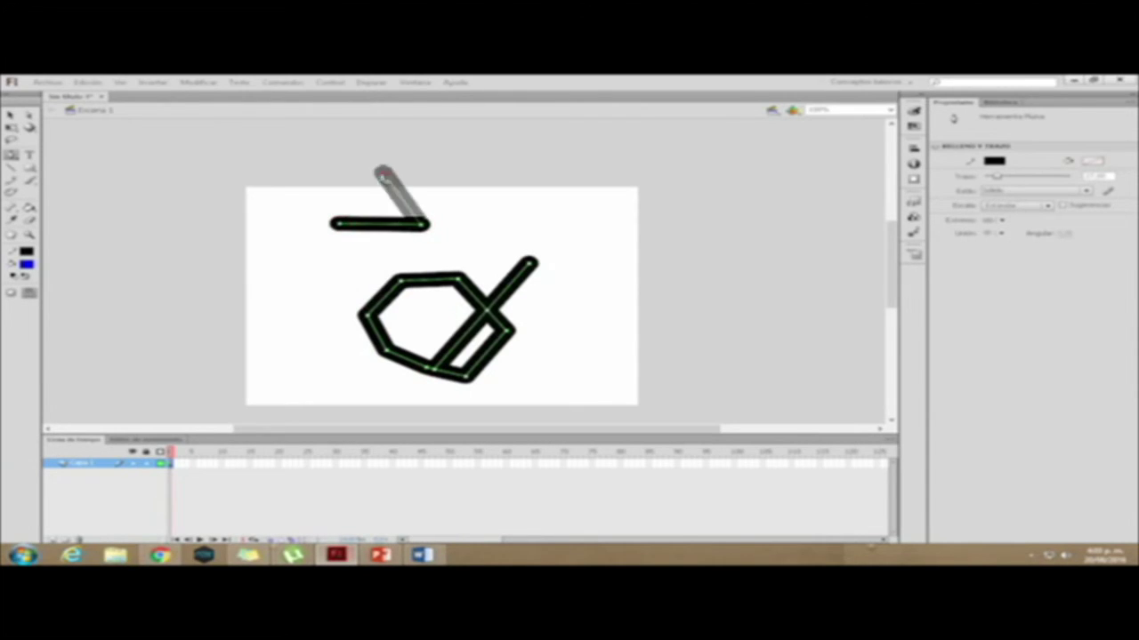
{"action": "left_click", "coordinate": [384, 171]}
{"action": "left_click", "coordinate": [336, 225]}
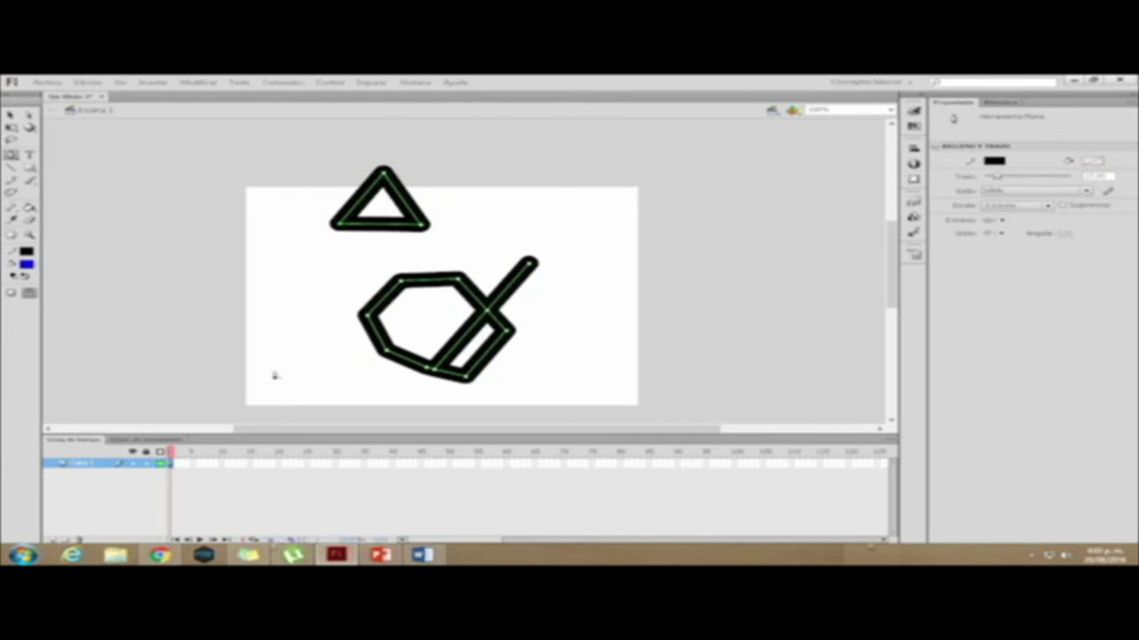
Draw a closed four-sided shape with the Pen tool across the stage's lower-left edge
{"action": "left_click", "coordinate": [207, 311]}
{"action": "left_click", "coordinate": [204, 394]}
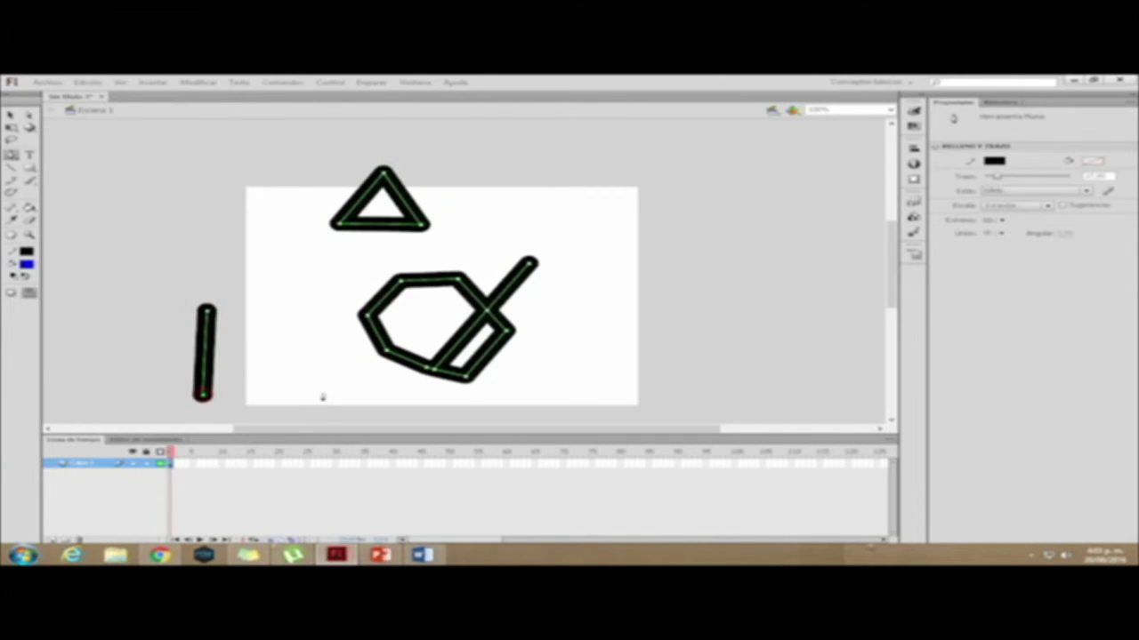
{"action": "left_click", "coordinate": [328, 393]}
{"action": "left_click", "coordinate": [320, 308]}
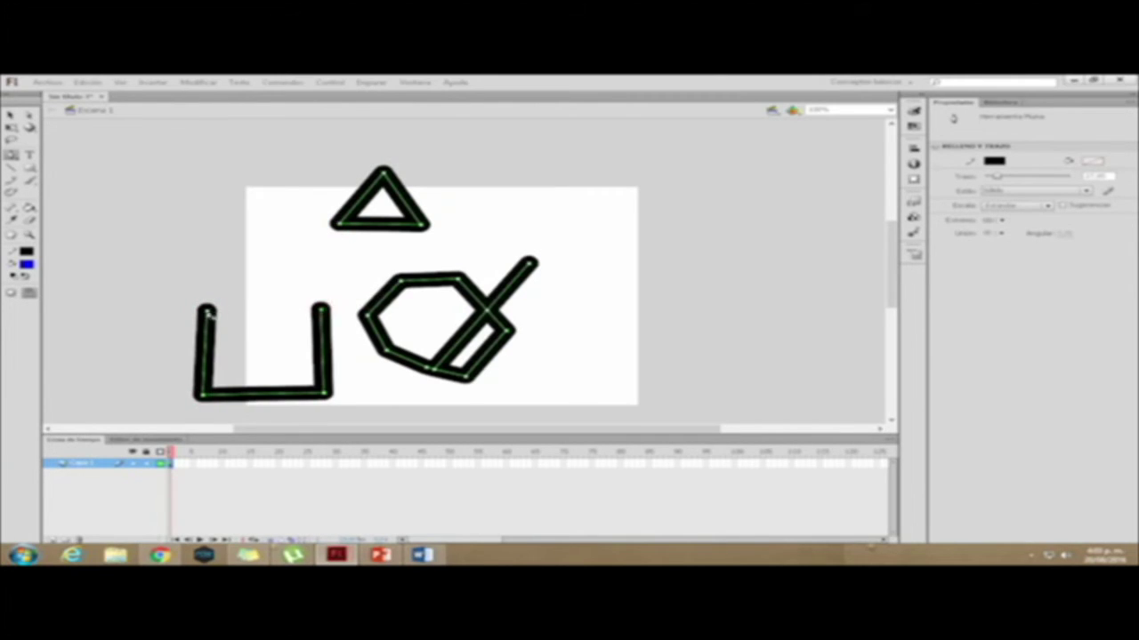
{"action": "left_click", "coordinate": [205, 310]}
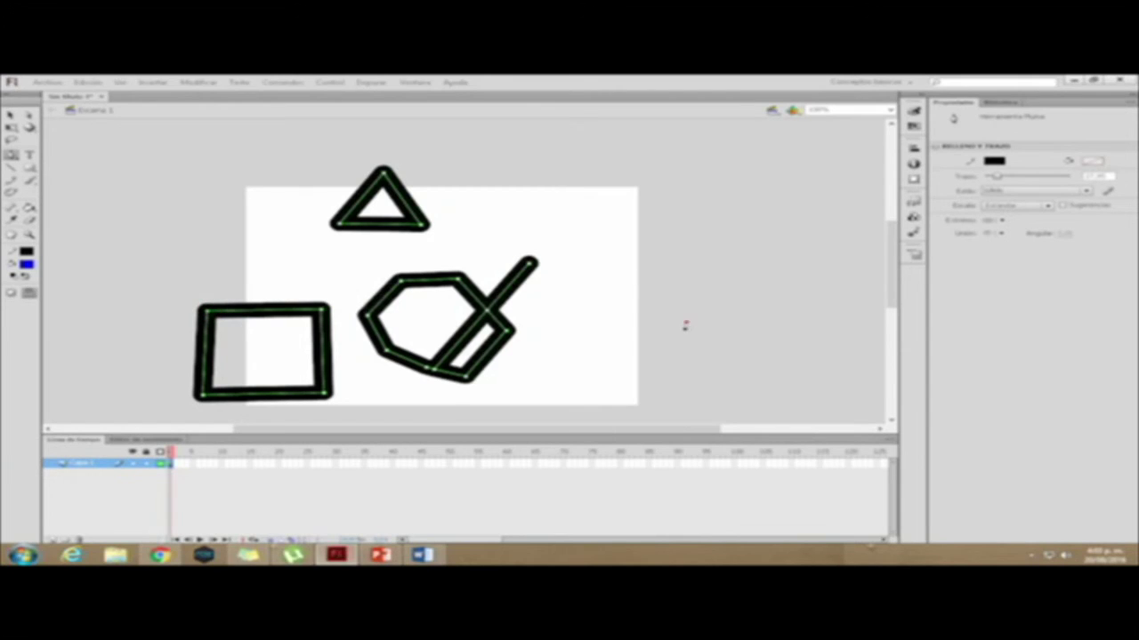
Draw a narrow closed crescent-like polygon with the Pen tool across the stage's right edge
{"action": "left_click", "coordinate": [688, 322]}
{"action": "left_click", "coordinate": [622, 294]}
{"action": "left_click", "coordinate": [601, 263]}
{"action": "left_click", "coordinate": [591, 209]}
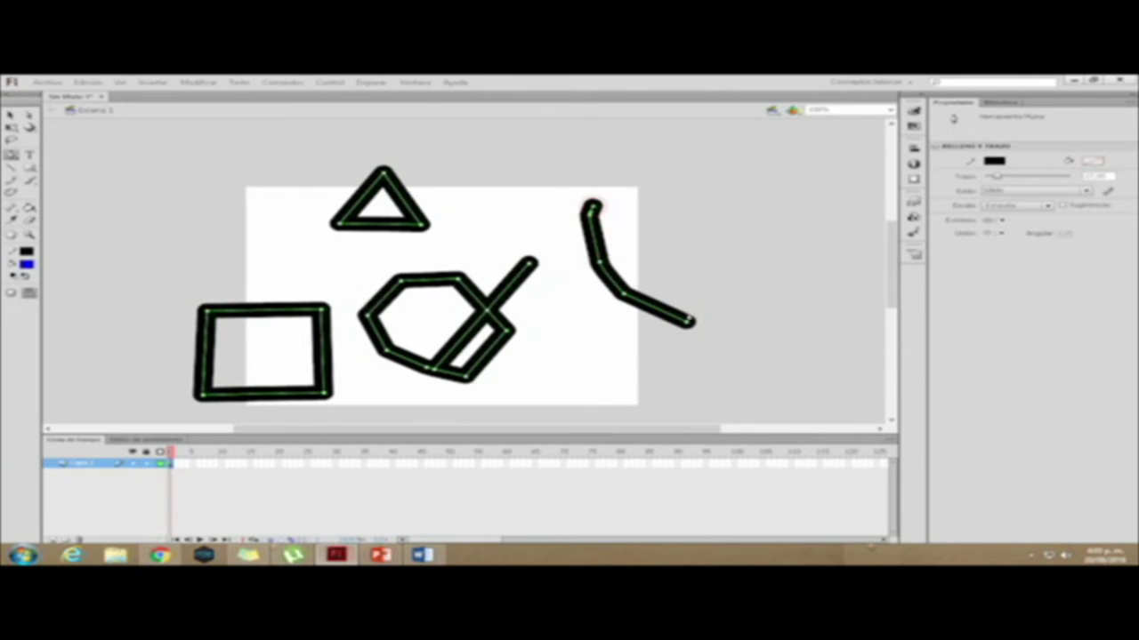
{"action": "left_click", "coordinate": [688, 323]}
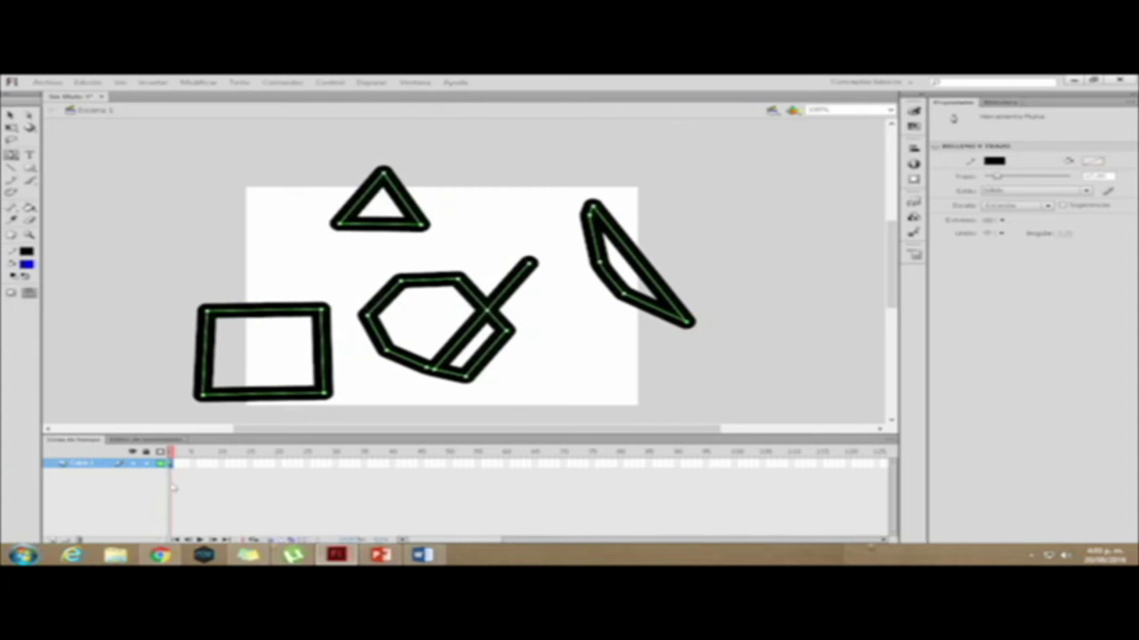
Clear the pen shapes and draw a thick black horizontal line near the stage's lower edge with the Line tool
{"action": "left_click", "coordinate": [174, 463]}
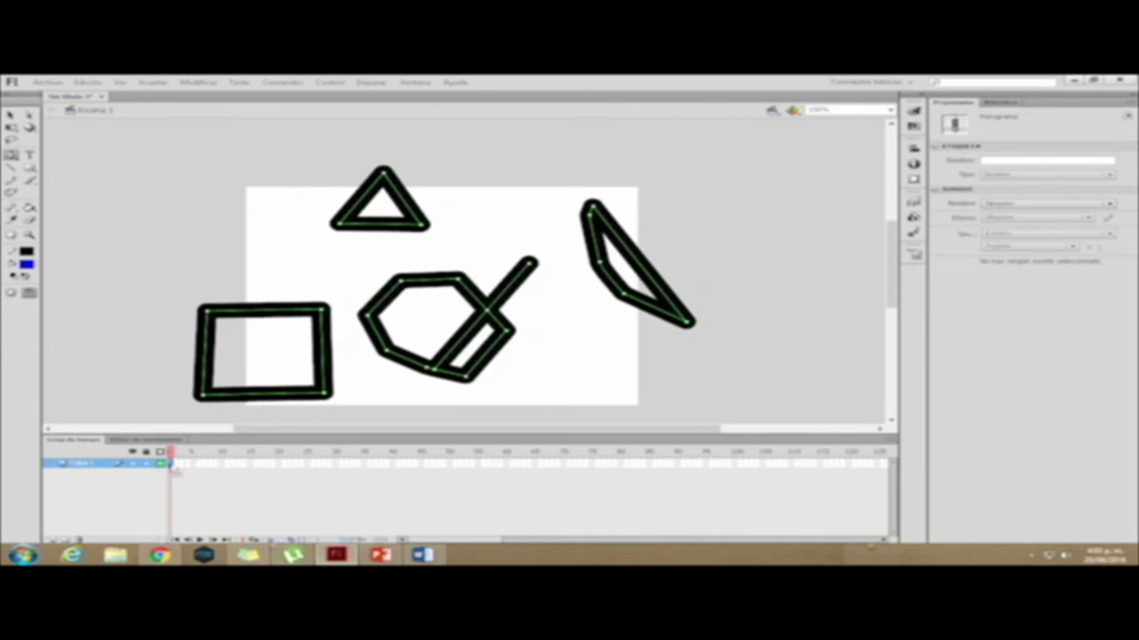
{"action": "key", "text": "Delete"}
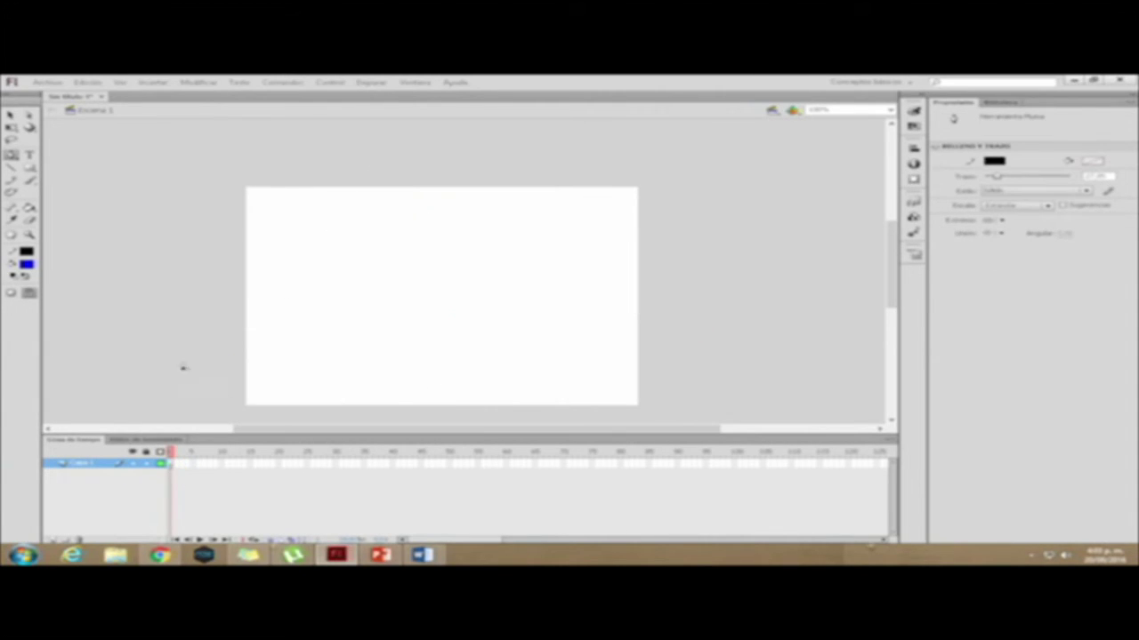
{"action": "left_click", "coordinate": [29, 167]}
{"action": "left_click", "coordinate": [11, 167]}
{"action": "mouse_move", "coordinate": [348, 379]}
{"action": "left_mouse_down"}
{"action": "mouse_move", "coordinate": [531, 394]}
{"action": "mouse_move", "coordinate": [578, 379]}
{"action": "left_mouse_up"}
Draw a blue rectangle above the line and a blue oval to its left, both with thick black outlines
{"action": "left_click", "coordinate": [30, 167]}
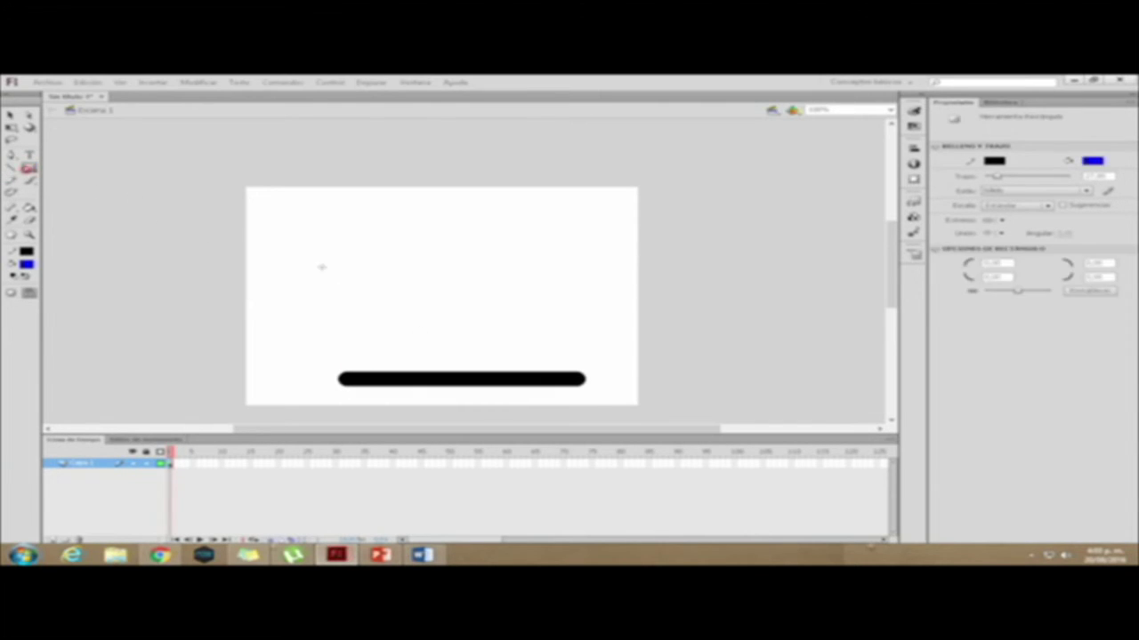
{"action": "mouse_move", "coordinate": [359, 208]}
{"action": "left_mouse_down"}
{"action": "mouse_move", "coordinate": [579, 356]}
{"action": "mouse_move", "coordinate": [562, 338]}
{"action": "left_mouse_up"}
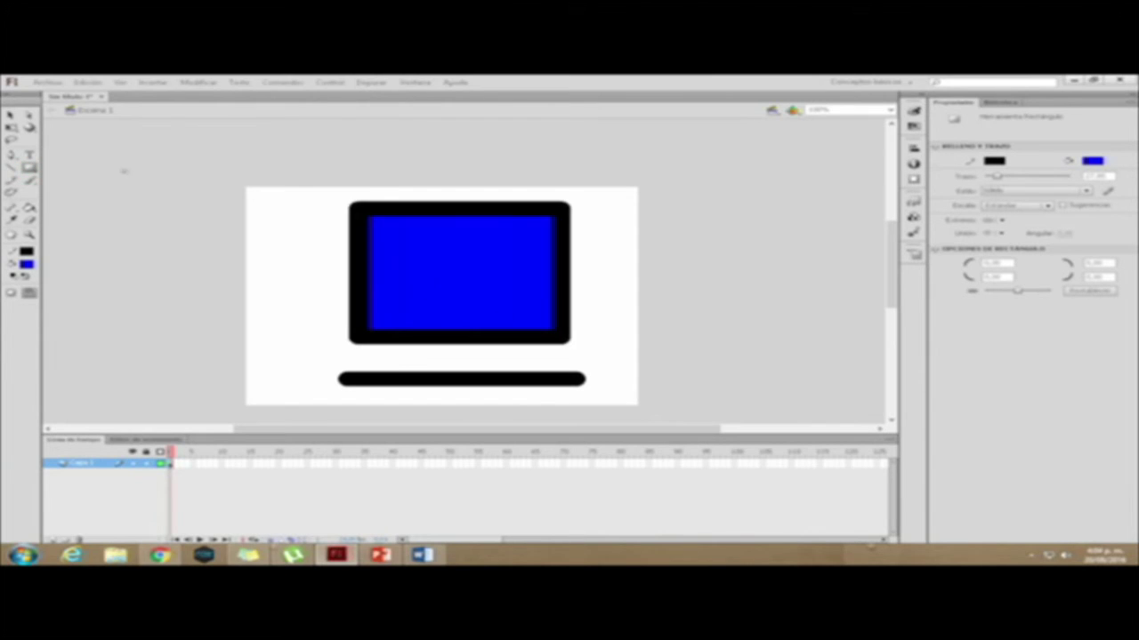
{"action": "left_click", "coordinate": [30, 167]}
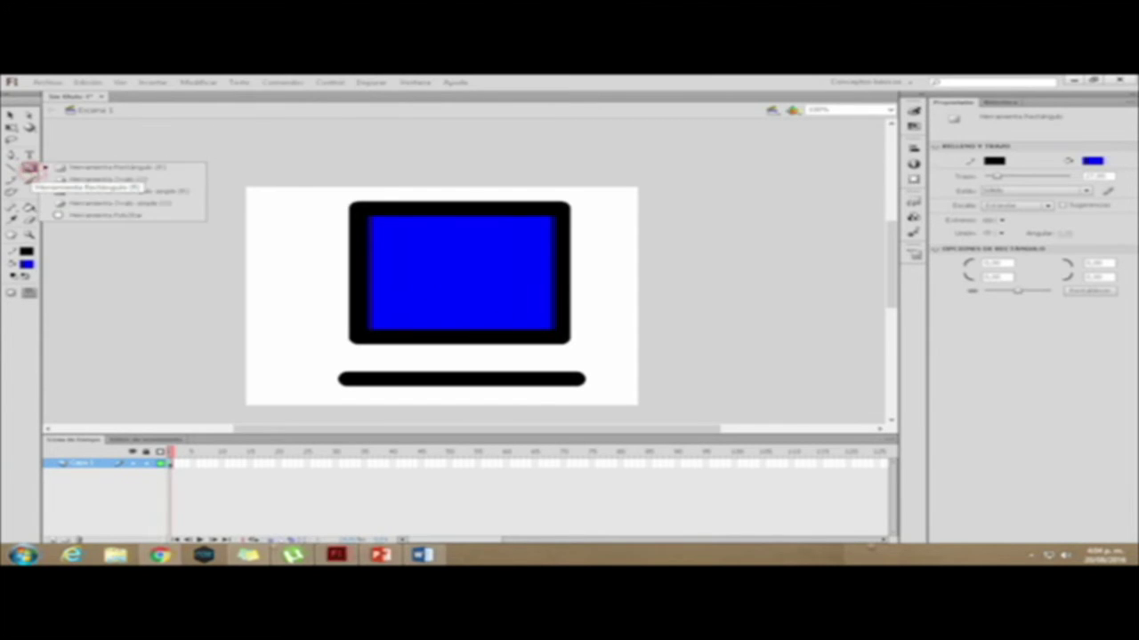
{"action": "left_click", "coordinate": [69, 179]}
{"action": "left_click_drag", "start_coordinate": [185, 205], "coordinate": [309, 309]}
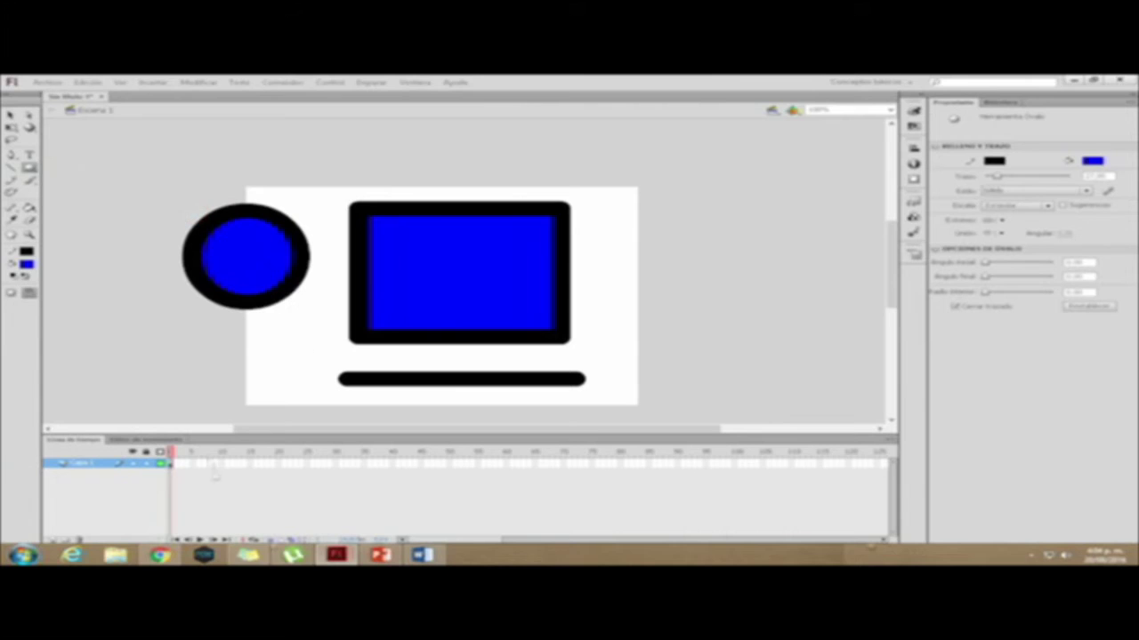
Draw a thick black wavy Pencil stroke above the oval and a thin blue Brush stroke above the rectangle
{"action": "left_click", "coordinate": [11, 180]}
{"action": "mouse_move", "coordinate": [182, 173]}
{"action": "left_mouse_down"}
{"action": "mouse_move", "coordinate": [209, 171]}
{"action": "mouse_move", "coordinate": [308, 199]}
{"action": "mouse_move", "coordinate": [445, 164]}
{"action": "mouse_move", "coordinate": [553, 187]}
{"action": "mouse_move", "coordinate": [583, 180]}
{"action": "left_mouse_up"}
{"action": "left_click", "coordinate": [29, 180]}
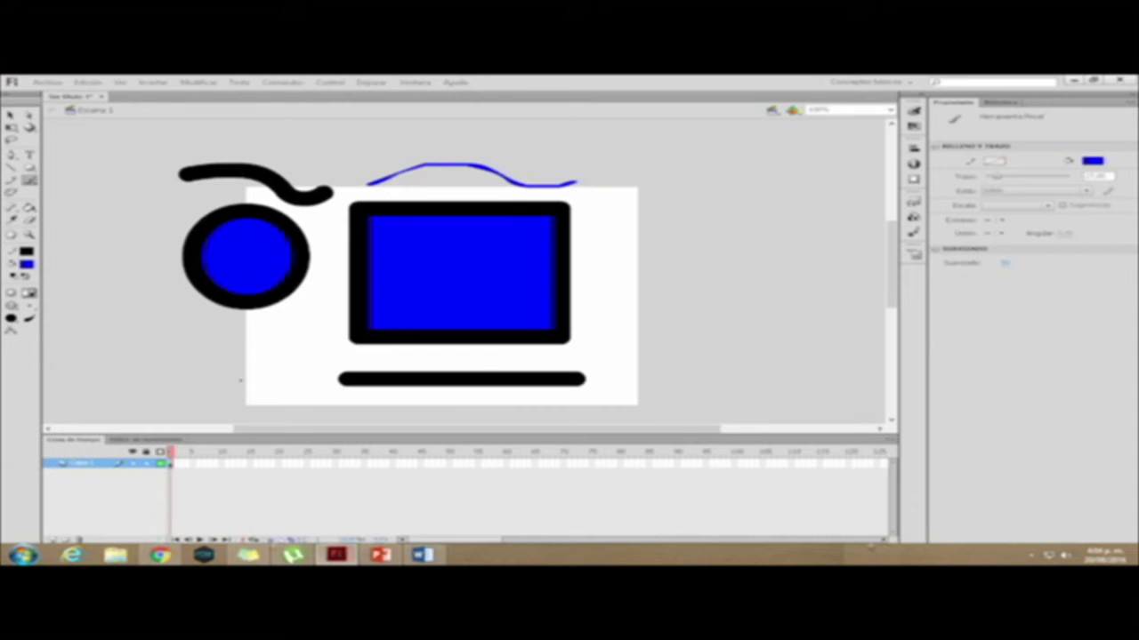
Clear the stage and draw a thick black curve with the Pencil tool beside a thin blue curve with the Brush tool
{"action": "left_click", "coordinate": [175, 471]}
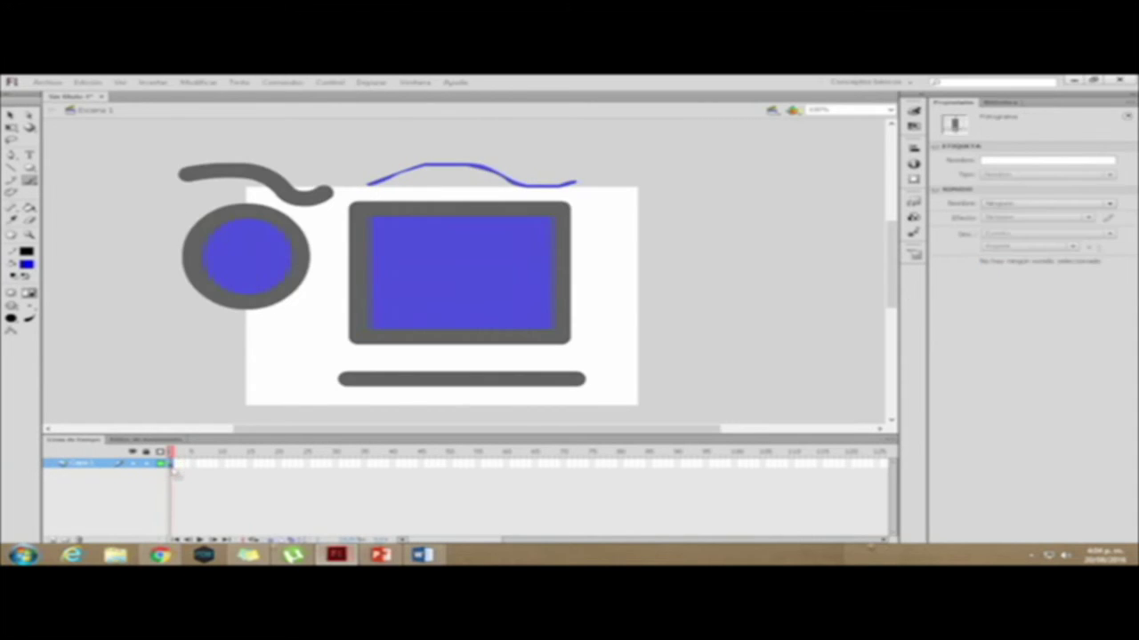
{"action": "key", "text": "Delete"}
{"action": "left_click", "coordinate": [11, 180]}
{"action": "mouse_move", "coordinate": [276, 236]}
{"action": "left_mouse_down"}
{"action": "mouse_move", "coordinate": [327, 238]}
{"action": "mouse_move", "coordinate": [377, 352]}
{"action": "left_mouse_up"}
{"action": "left_click", "coordinate": [30, 180]}
{"action": "mouse_move", "coordinate": [342, 226]}
{"action": "left_mouse_down"}
{"action": "mouse_move", "coordinate": [428, 232]}
{"action": "mouse_move", "coordinate": [455, 314]}
{"action": "mouse_move", "coordinate": [483, 344]}
{"action": "mouse_move", "coordinate": [530, 362]}
{"action": "left_mouse_up"}
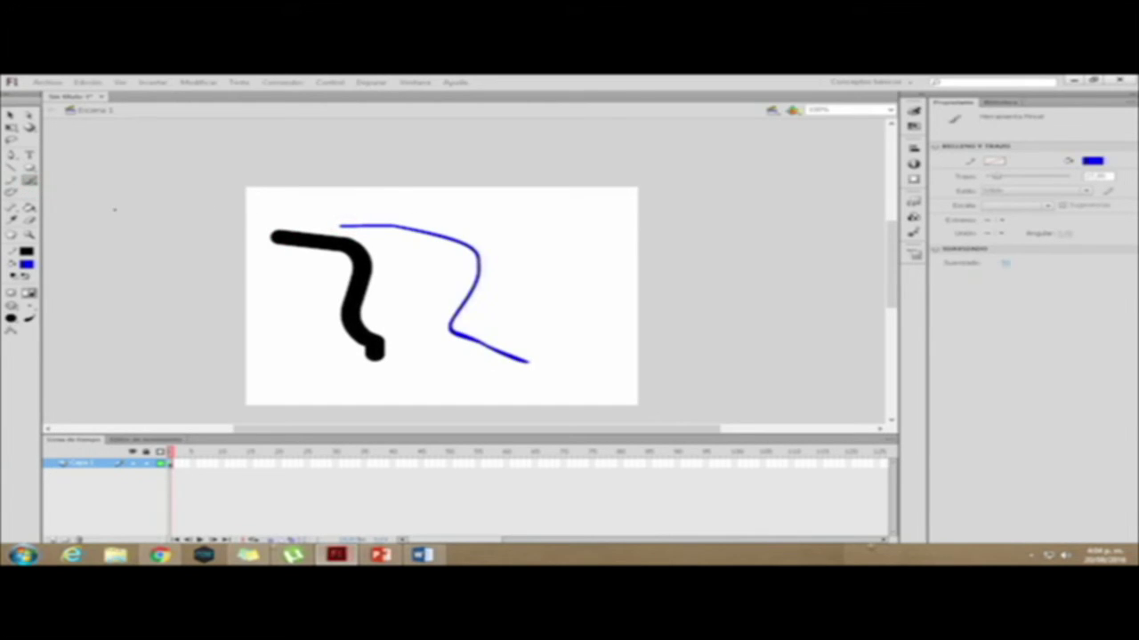
Clear the pencil and brush curves and fill the stage with the Deco tool's green-and-yellow vine pattern
{"action": "left_click", "coordinate": [11, 183]}
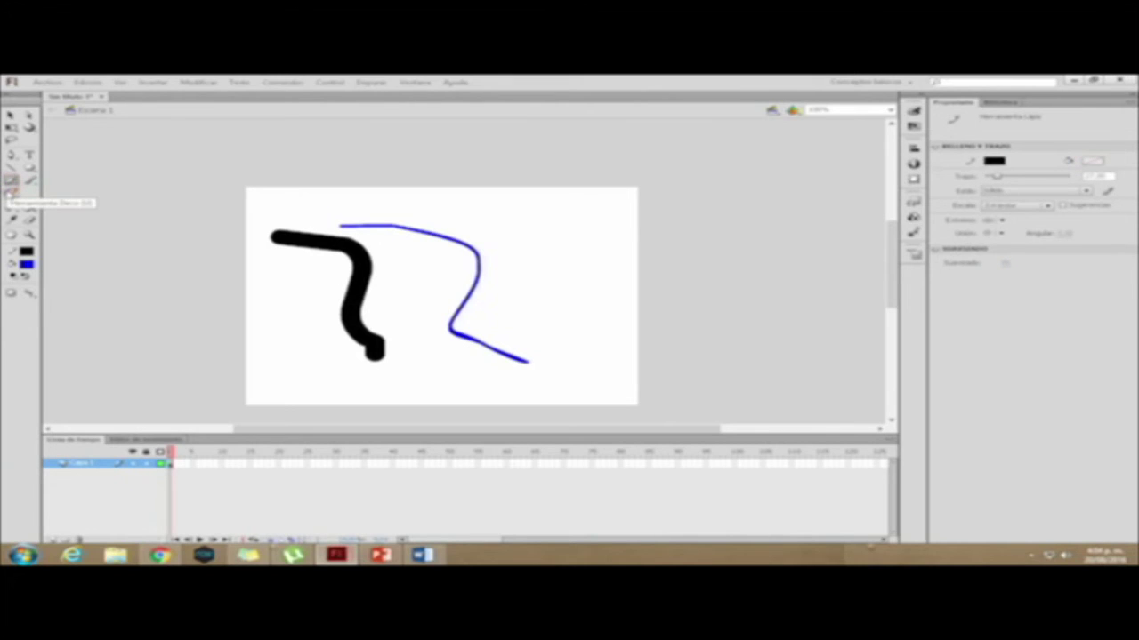
{"action": "left_click", "coordinate": [172, 464]}
{"action": "key", "text": "Delete"}
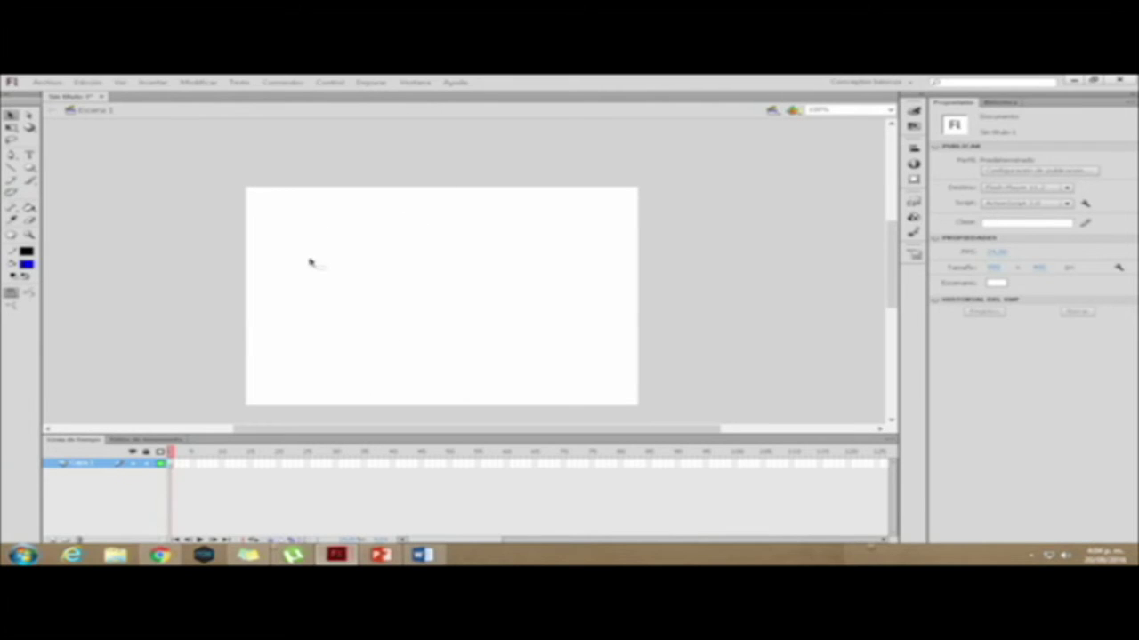
{"action": "left_click", "coordinate": [11, 192]}
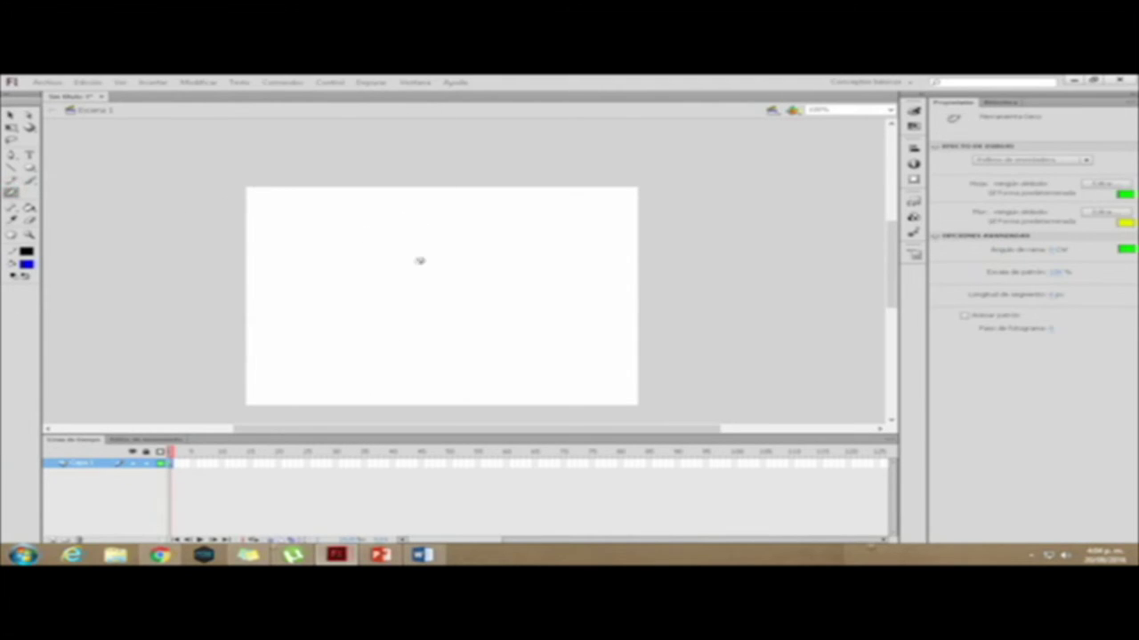
{"action": "left_click", "coordinate": [408, 275]}
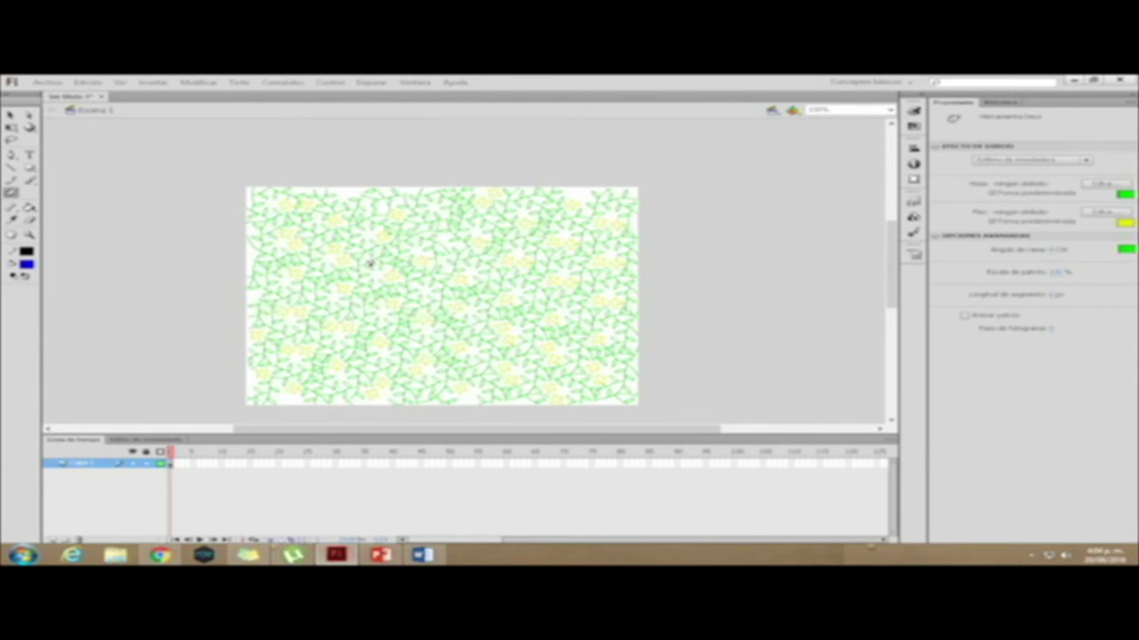
Clear the Deco pattern and draw an unfilled oval with a thick black outline mid-stage, filling it blue with the Paint Bucket
{"action": "left_click", "coordinate": [172, 469]}
{"action": "key", "text": "Delete"}
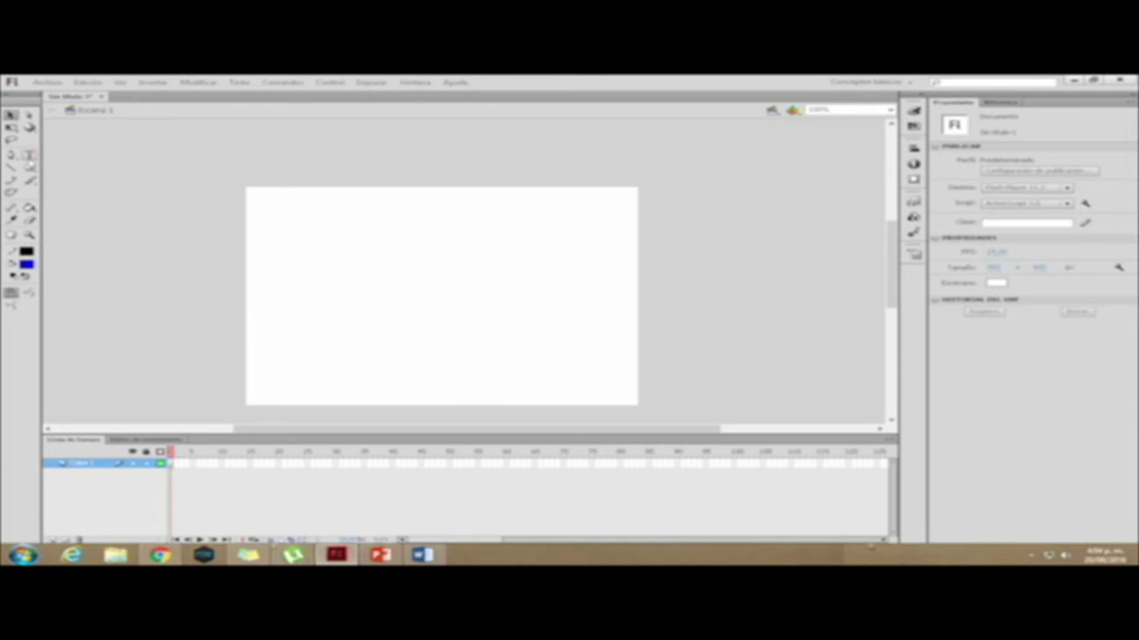
{"action": "left_click", "coordinate": [30, 167]}
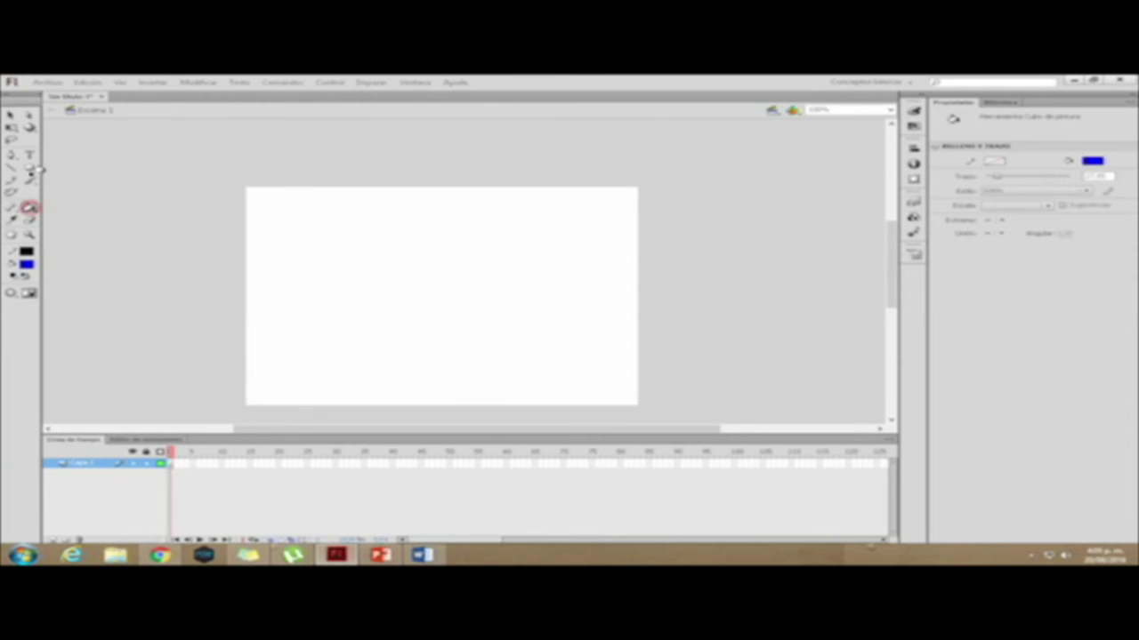
{"action": "left_click", "coordinate": [1092, 160]}
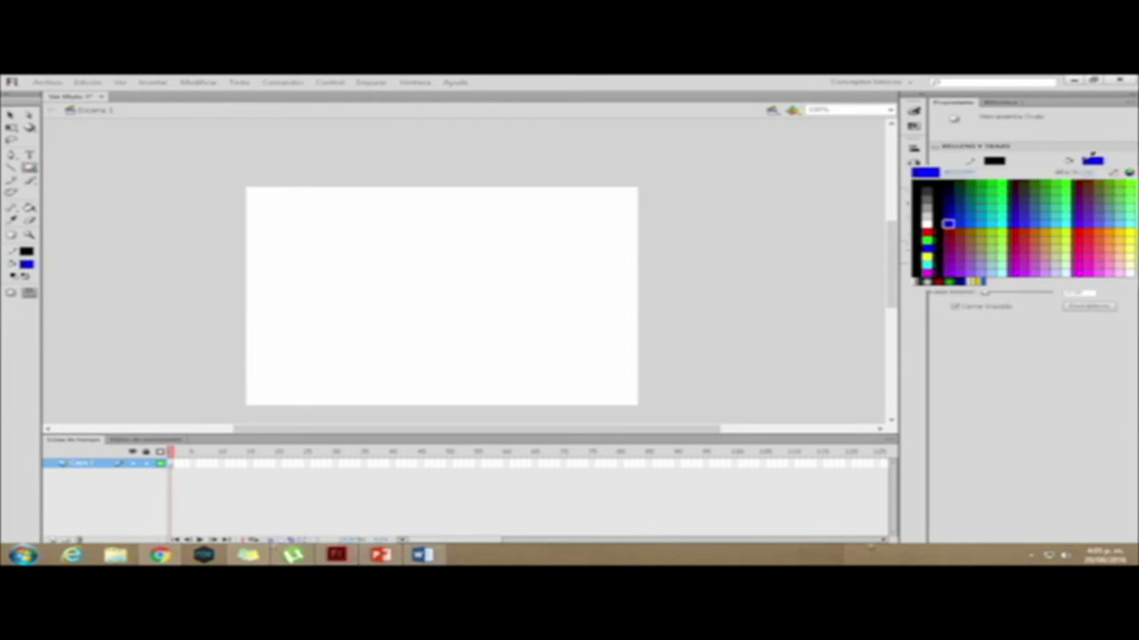
{"action": "left_click", "coordinate": [1113, 172]}
{"action": "left_click_drag", "start_coordinate": [341, 258], "coordinate": [503, 354]}
{"action": "left_click", "coordinate": [30, 207]}
{"action": "left_click", "coordinate": [395, 297]}
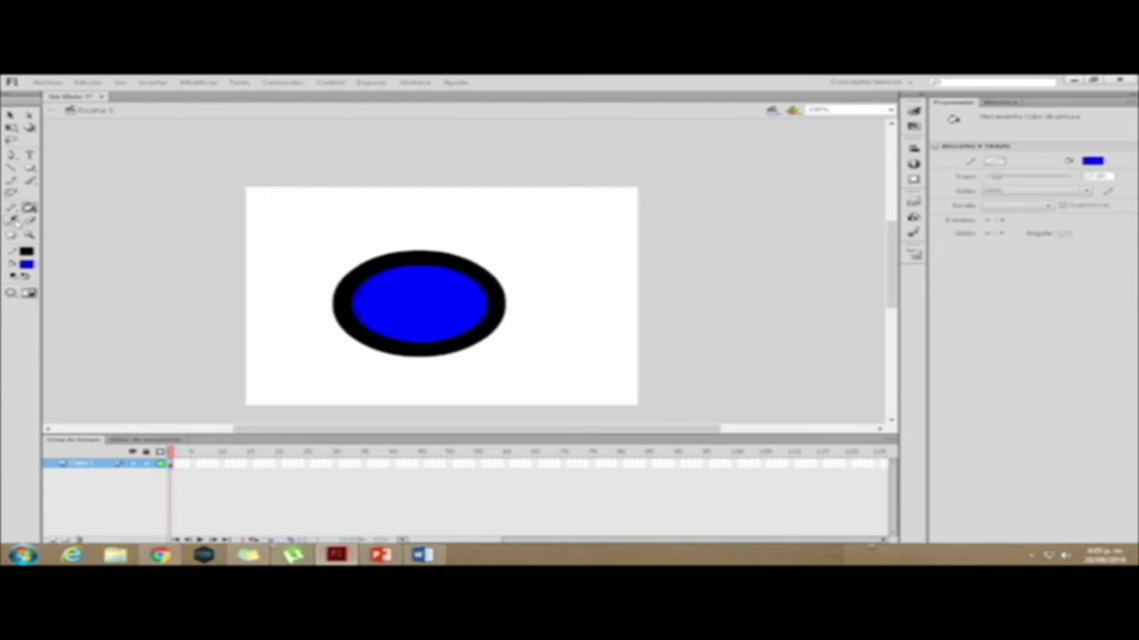
Draw a second blue, black-outlined oval overlapping the first one's lower edge and link both ovals with the Bone tool
{"action": "left_click", "coordinate": [30, 166]}
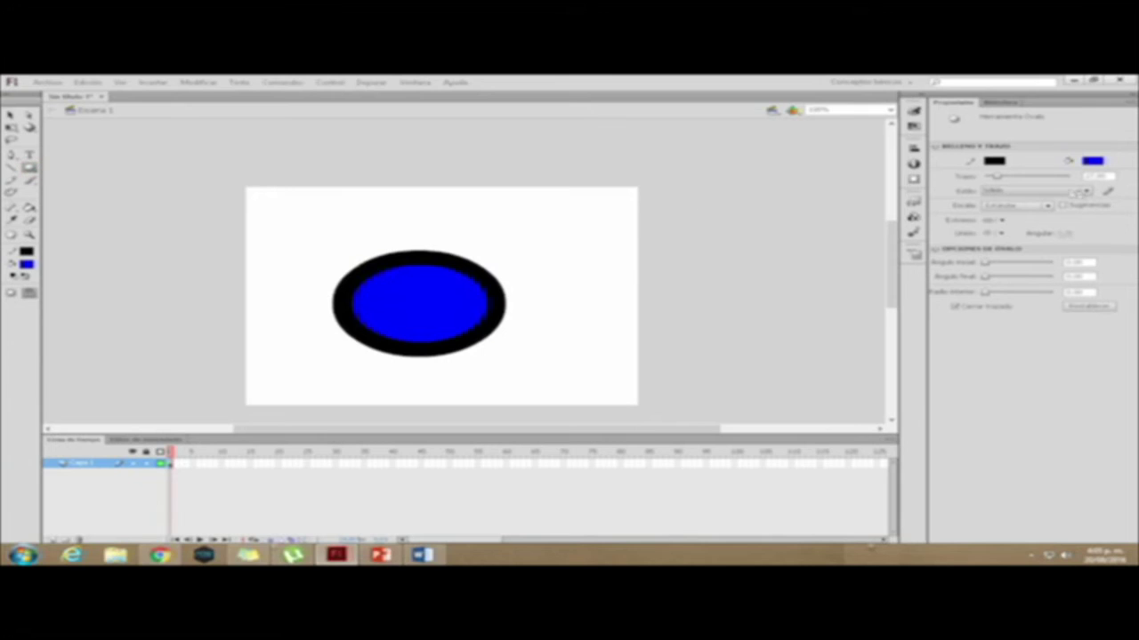
{"action": "left_click_drag", "start_coordinate": [331, 325], "coordinate": [465, 411]}
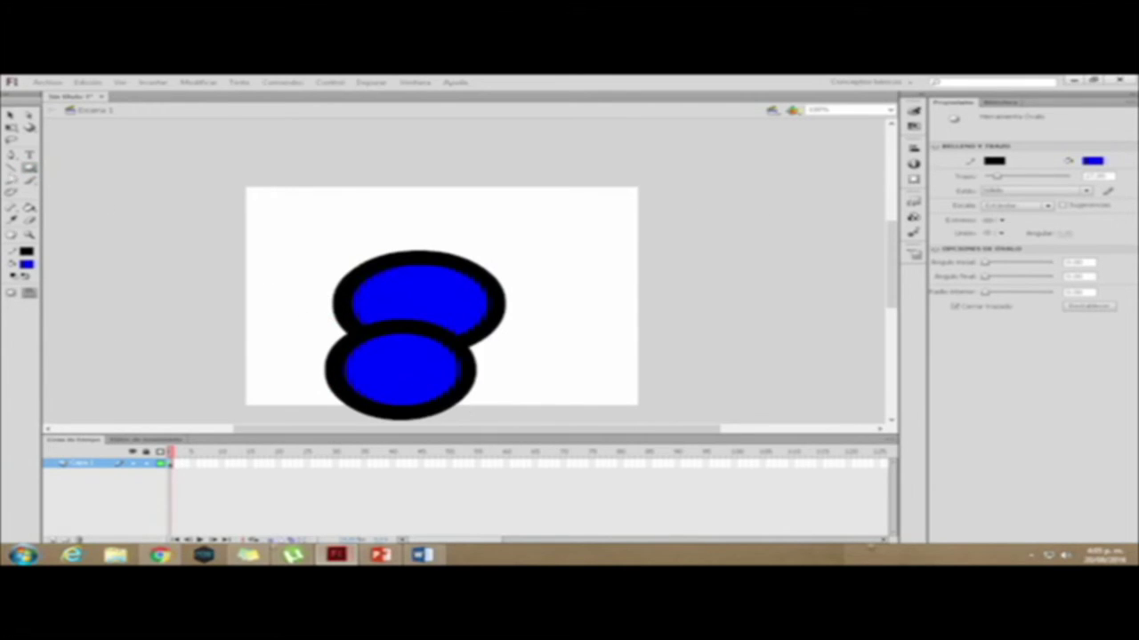
{"action": "left_click", "coordinate": [11, 208]}
{"action": "double_click", "coordinate": [458, 305]}
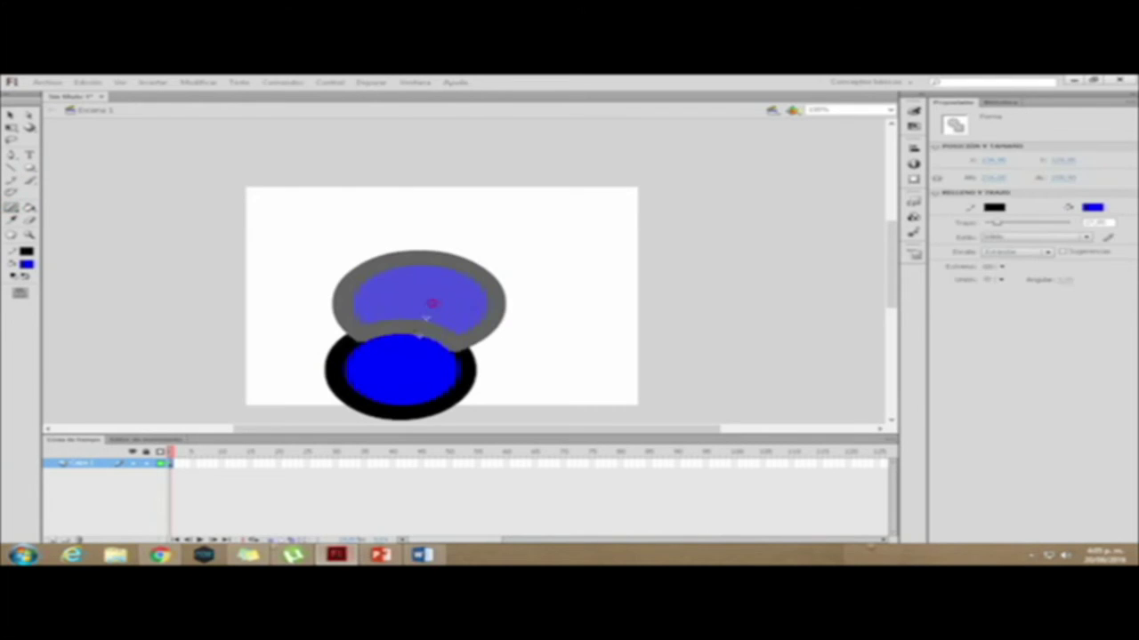
{"action": "double_click", "coordinate": [402, 374], "text": "shift"}
{"action": "left_click_drag", "start_coordinate": [403, 359], "coordinate": [418, 296]}
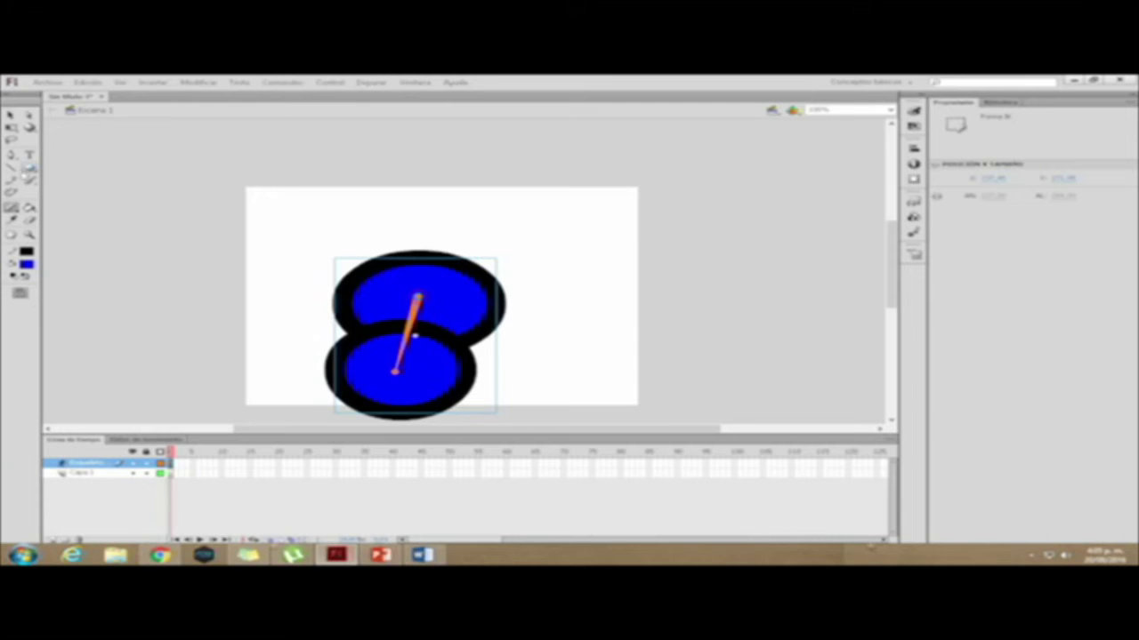
Repose the bone-linked ovals with the Selection tool by pulling the lower and upper ovals in different directions
{"action": "left_click", "coordinate": [12, 117]}
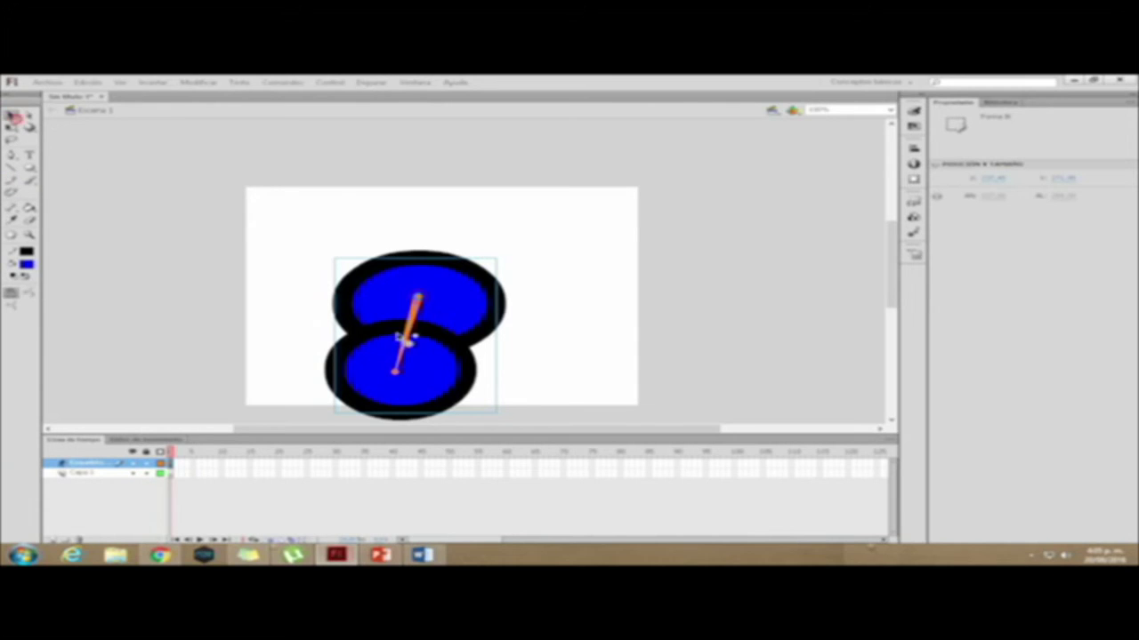
{"action": "left_click_drag", "start_coordinate": [423, 301], "coordinate": [389, 390]}
{"action": "left_click", "coordinate": [403, 422]}
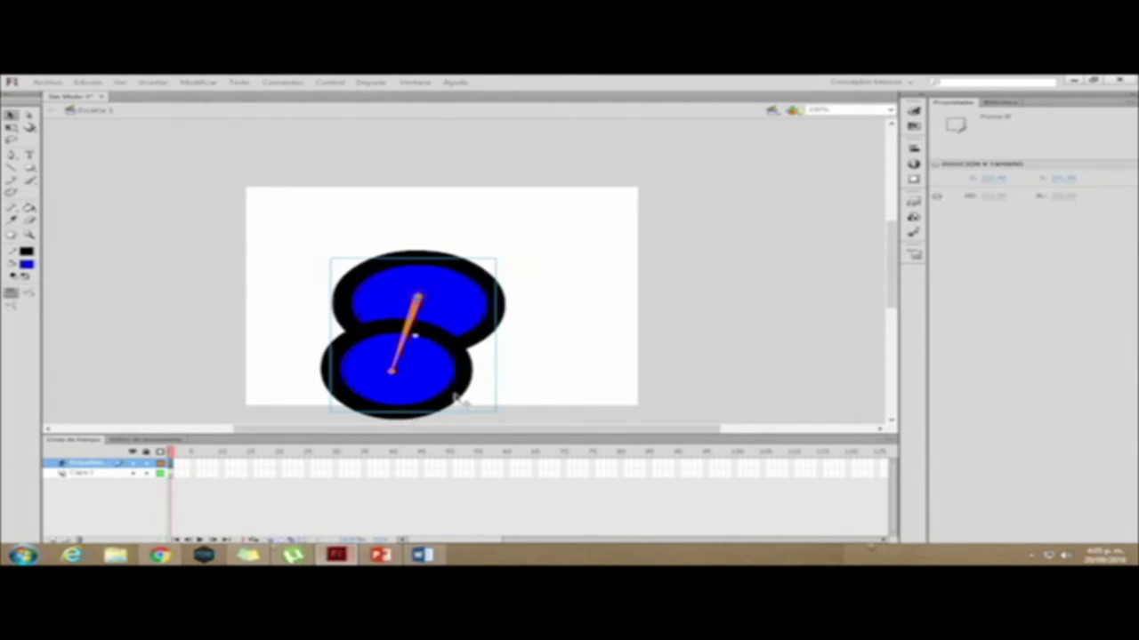
{"action": "left_click_drag", "start_coordinate": [394, 370], "coordinate": [437, 364]}
{"action": "left_click_drag", "start_coordinate": [416, 303], "coordinate": [399, 218]}
{"action": "left_click_drag", "start_coordinate": [427, 263], "coordinate": [511, 383]}
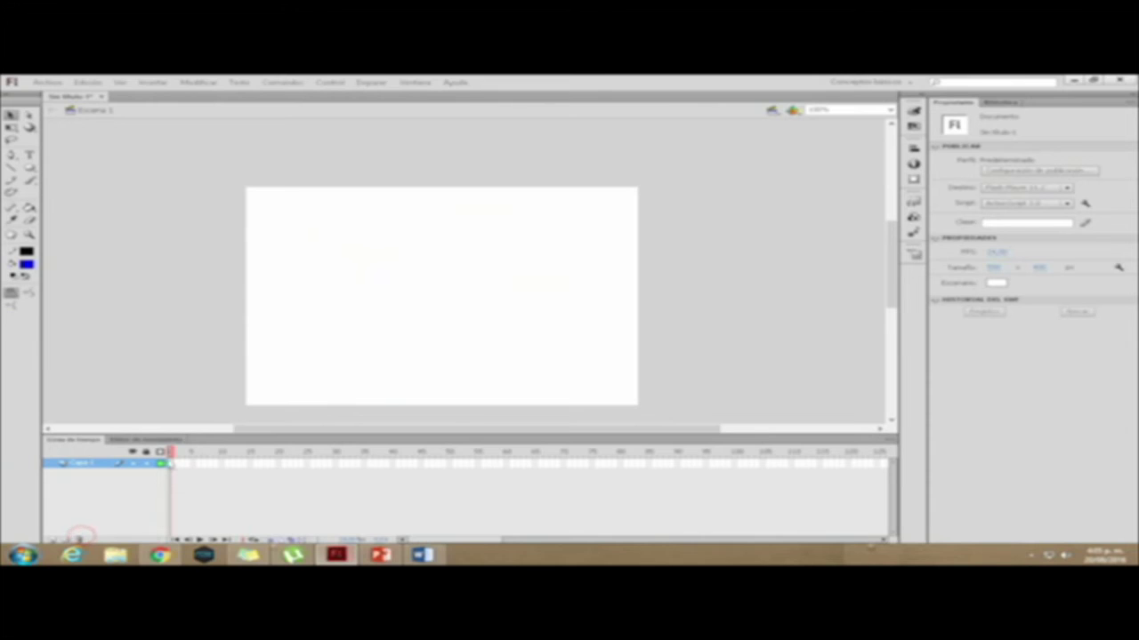
Sample the grey area beside the stage as the fill color with the Eyedropper tool
{"action": "left_click", "coordinate": [11, 219]}
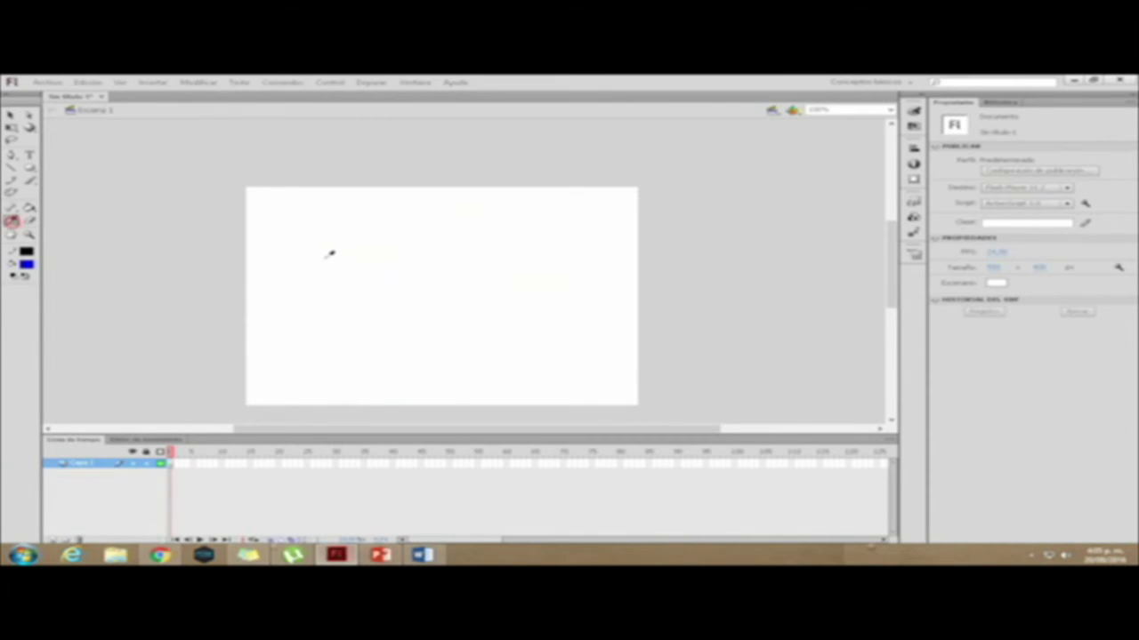
{"action": "left_click", "coordinate": [239, 238]}
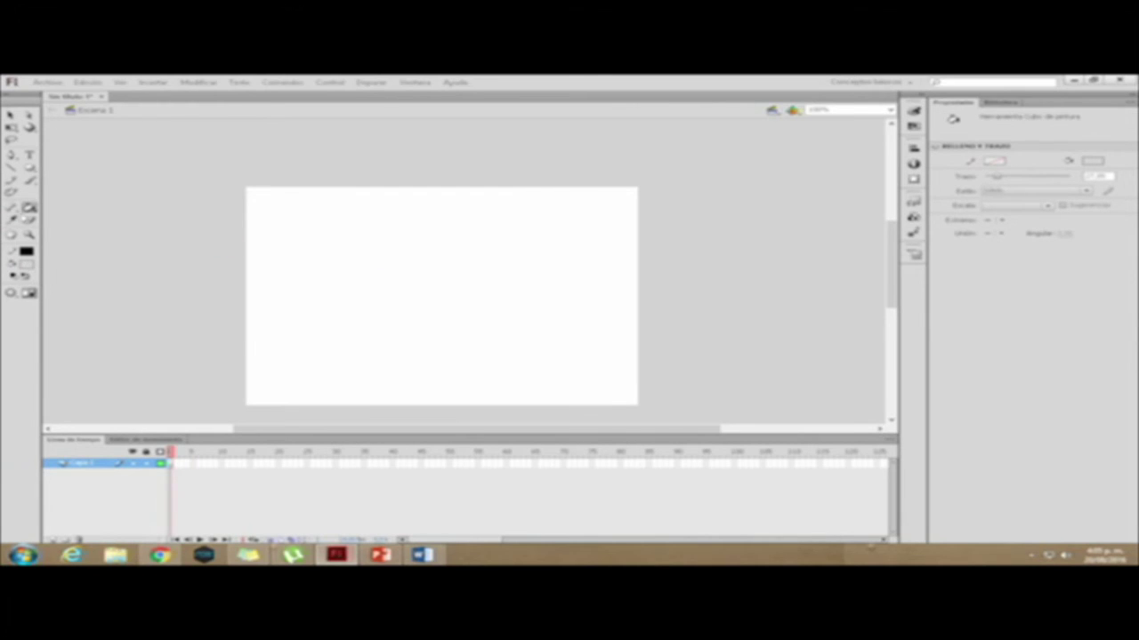
{"action": "left_click", "coordinate": [11, 220]}
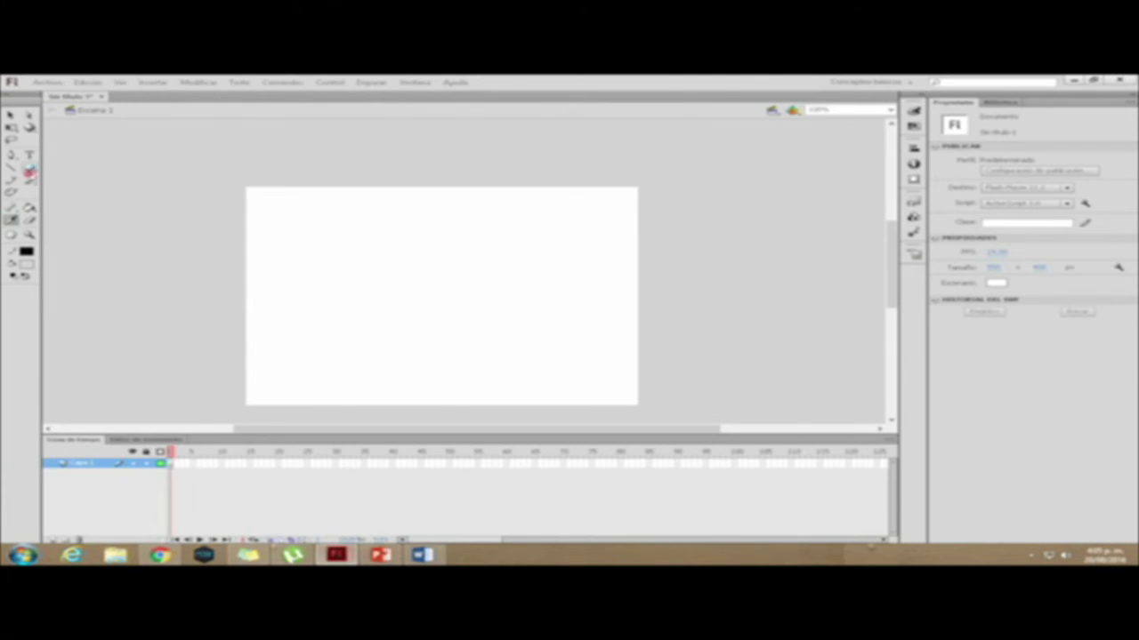
Draw a thick black triangle with crossing line ends using the Line tool and erase the overhanging ends with the Eraser
{"action": "left_click", "coordinate": [11, 167]}
{"action": "mouse_move", "coordinate": [377, 297]}
{"action": "left_mouse_down"}
{"action": "mouse_move", "coordinate": [511, 371]}
{"action": "mouse_move", "coordinate": [557, 365]}
{"action": "mouse_move", "coordinate": [602, 274]}
{"action": "mouse_move", "coordinate": [535, 227]}
{"action": "mouse_move", "coordinate": [387, 322]}
{"action": "left_mouse_up"}
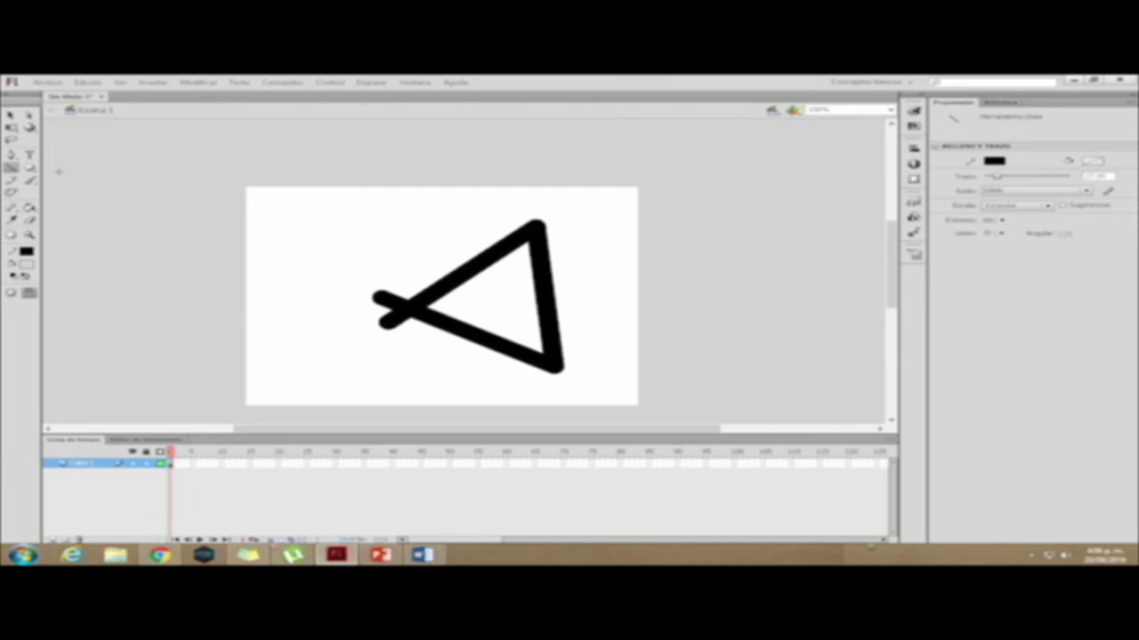
{"action": "left_click", "coordinate": [29, 220]}
{"action": "mouse_move", "coordinate": [373, 288]}
{"action": "left_mouse_down"}
{"action": "mouse_move", "coordinate": [404, 295]}
{"action": "mouse_move", "coordinate": [376, 306]}
{"action": "mouse_move", "coordinate": [402, 293]}
{"action": "mouse_move", "coordinate": [380, 308]}
{"action": "mouse_move", "coordinate": [415, 330]}
{"action": "mouse_move", "coordinate": [377, 326]}
{"action": "left_mouse_up"}
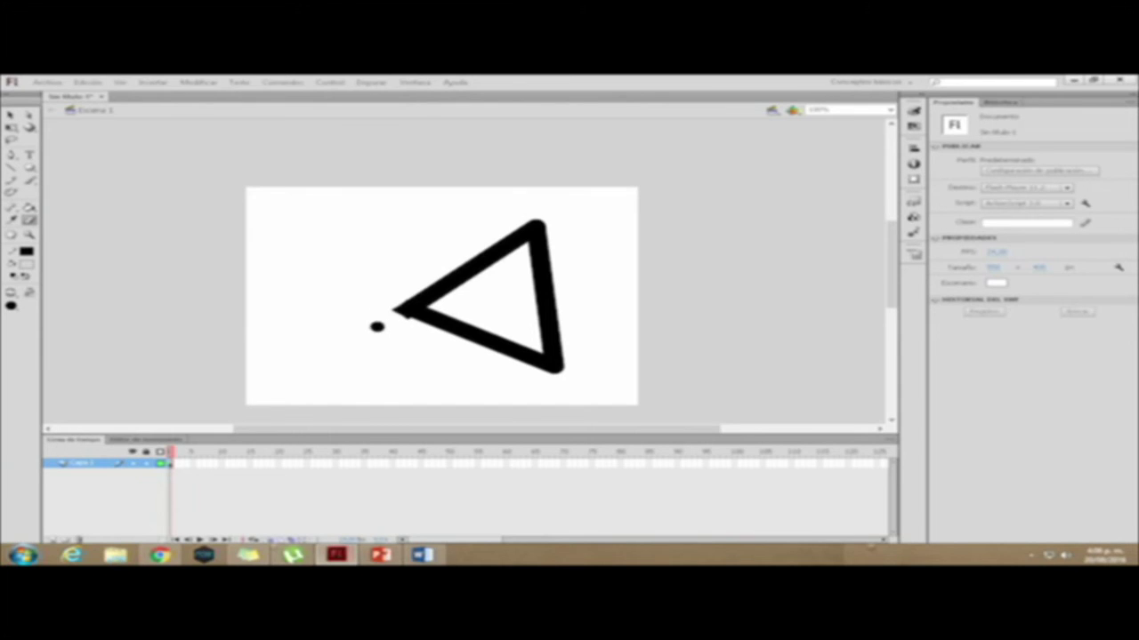
Clear the triangle and shift the empty stage up and to the left with the Hand tool
{"action": "left_click", "coordinate": [173, 463]}
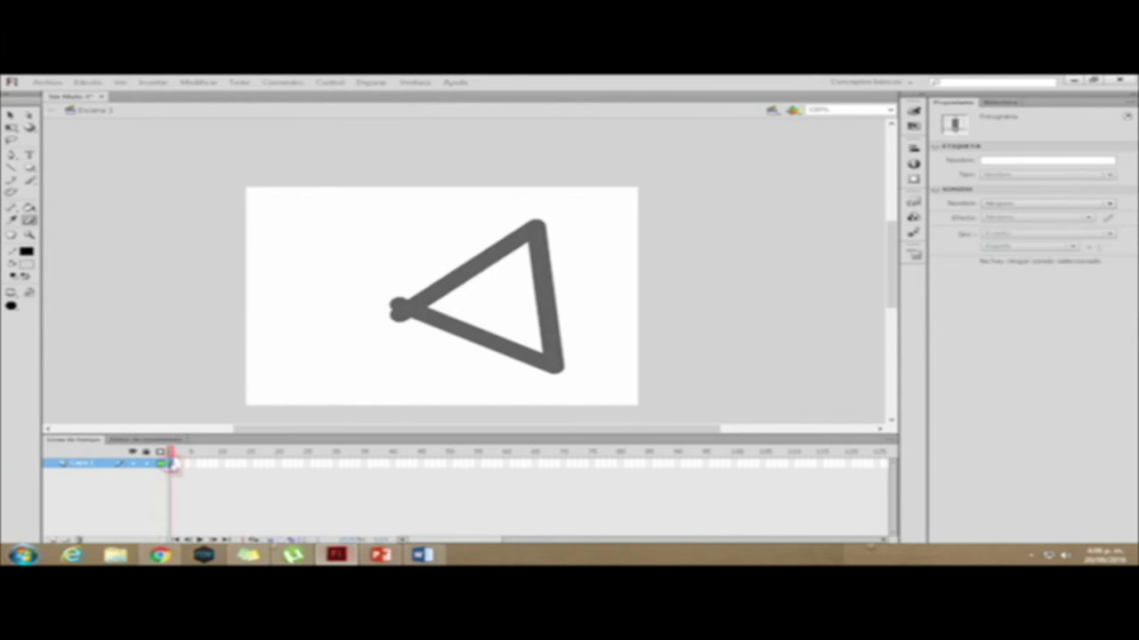
{"action": "key", "text": "Delete"}
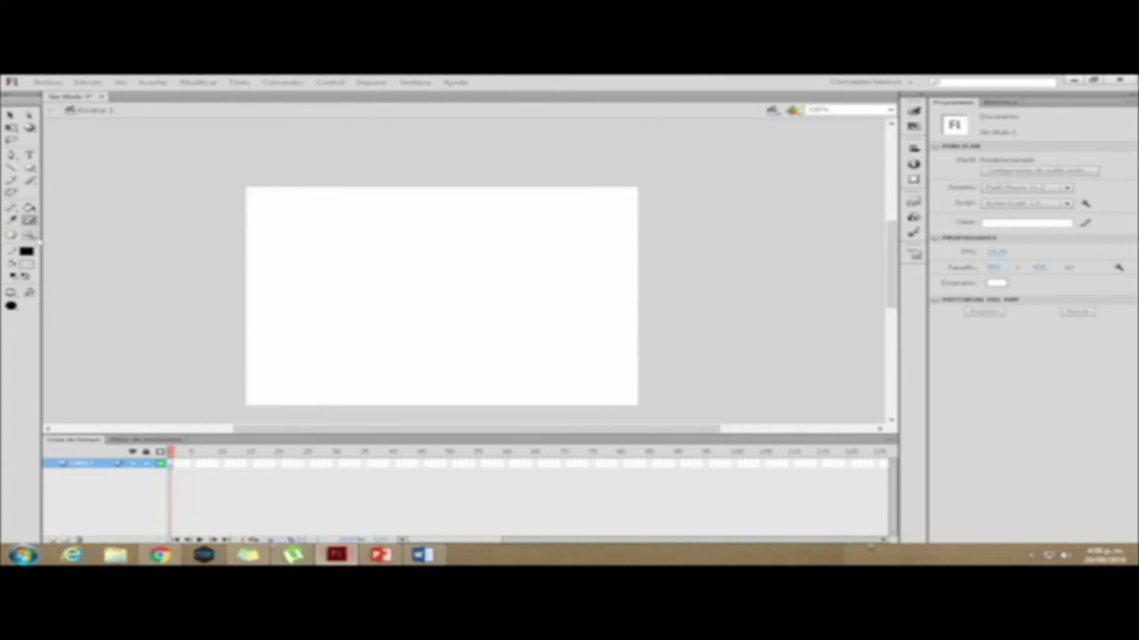
{"action": "left_click", "coordinate": [11, 234]}
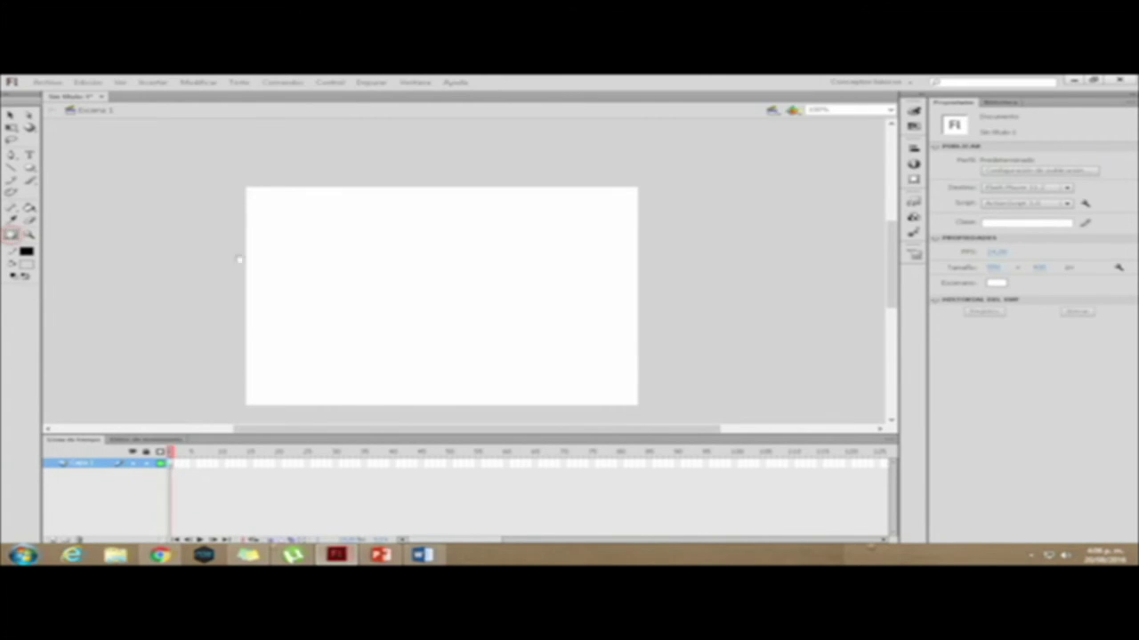
{"action": "mouse_move", "coordinate": [409, 290]}
{"action": "left_mouse_down"}
{"action": "mouse_move", "coordinate": [320, 246]}
{"action": "mouse_move", "coordinate": [176, 246]}
{"action": "left_mouse_up"}
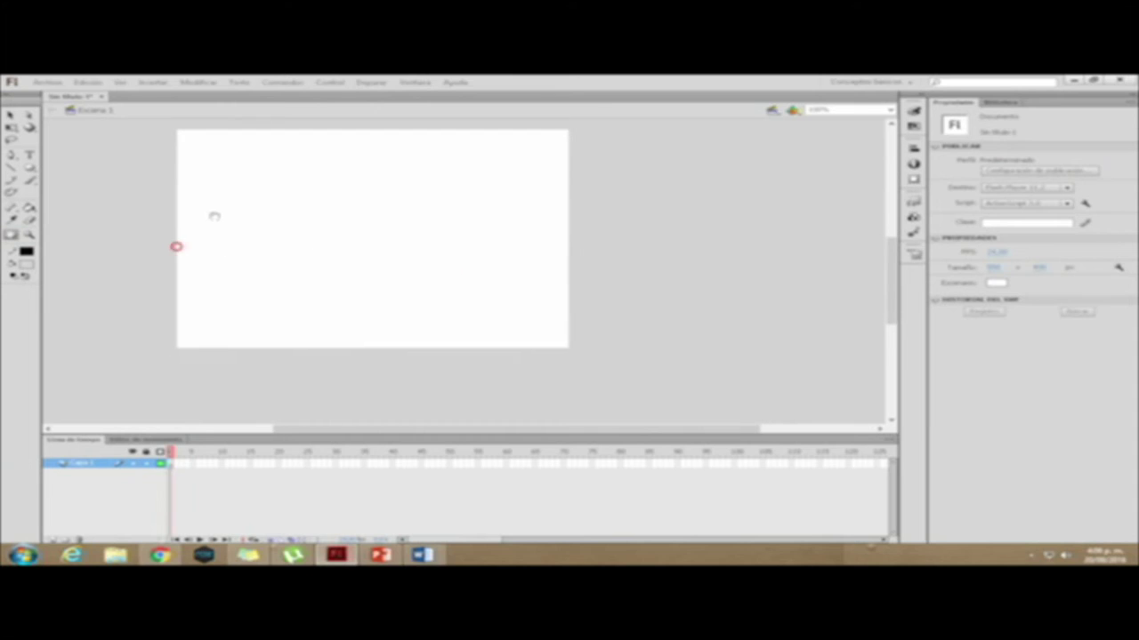
Magnify part of the stage with the Zoom tool and restore the magnification to 100%
{"action": "key", "text": "z"}
{"action": "left_click_drag", "start_coordinate": [282, 282], "coordinate": [479, 179]}
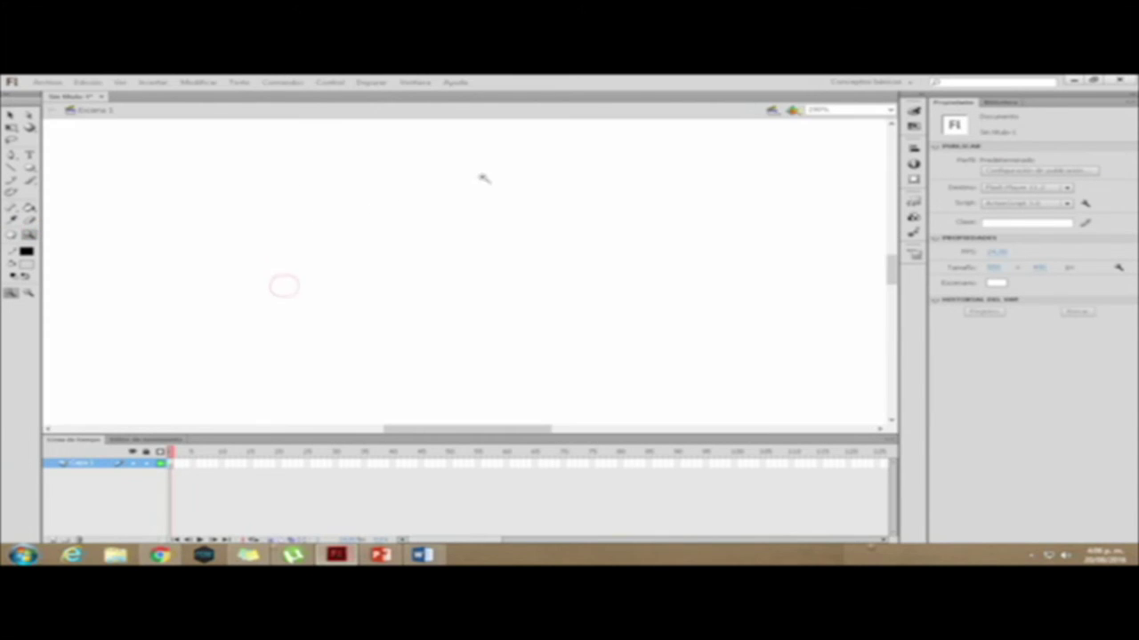
{"action": "left_click", "coordinate": [889, 110]}
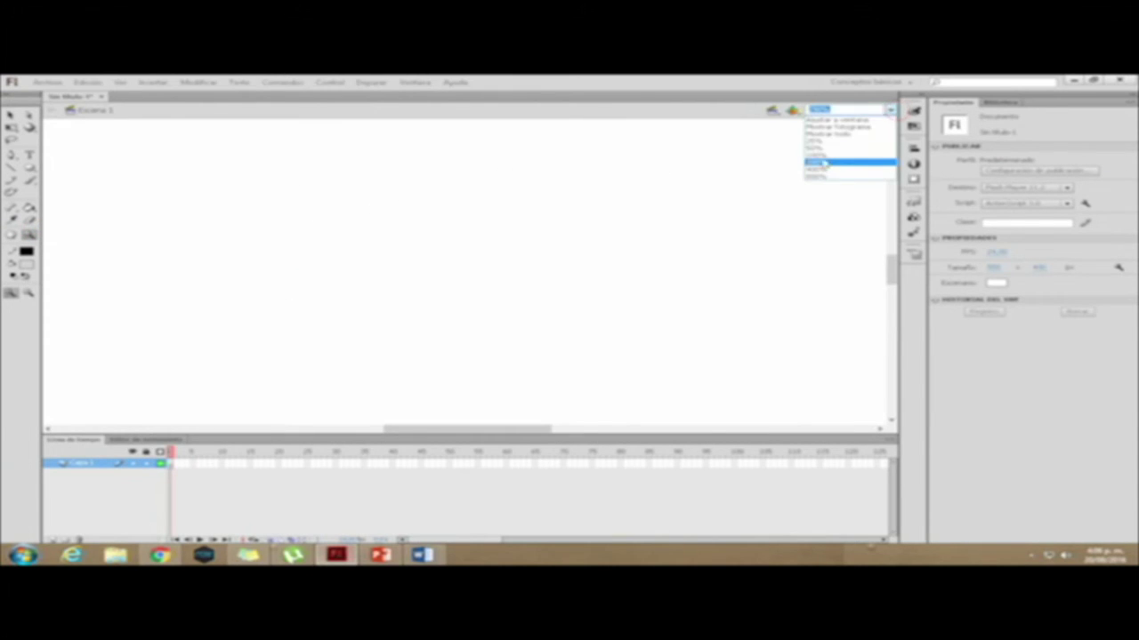
{"action": "left_click", "coordinate": [822, 160]}
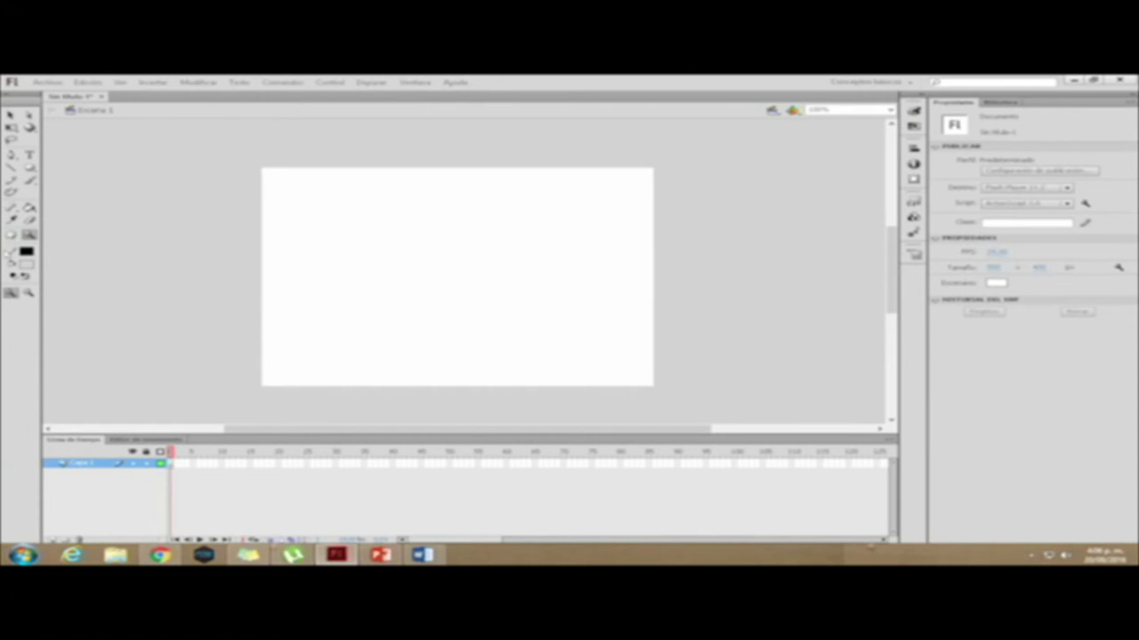
Draw an oval near the stage's center with a thick bright green outline and a dark red fill
{"action": "left_click", "coordinate": [29, 168]}
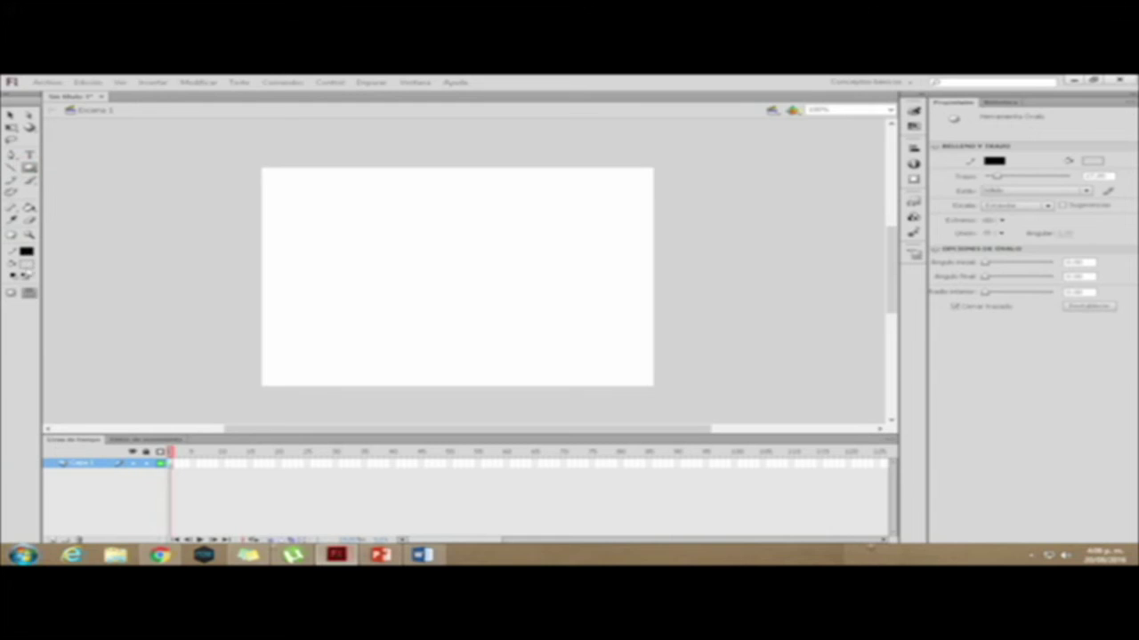
{"action": "left_click", "coordinate": [26, 251]}
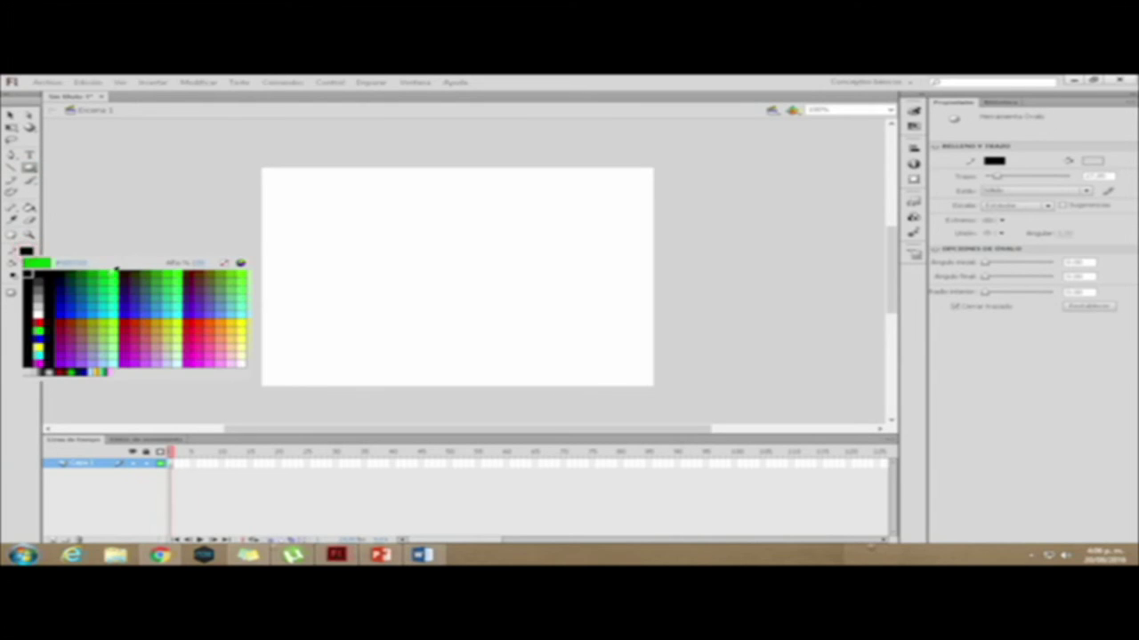
{"action": "left_click", "coordinate": [109, 274]}
{"action": "left_click", "coordinate": [27, 264]}
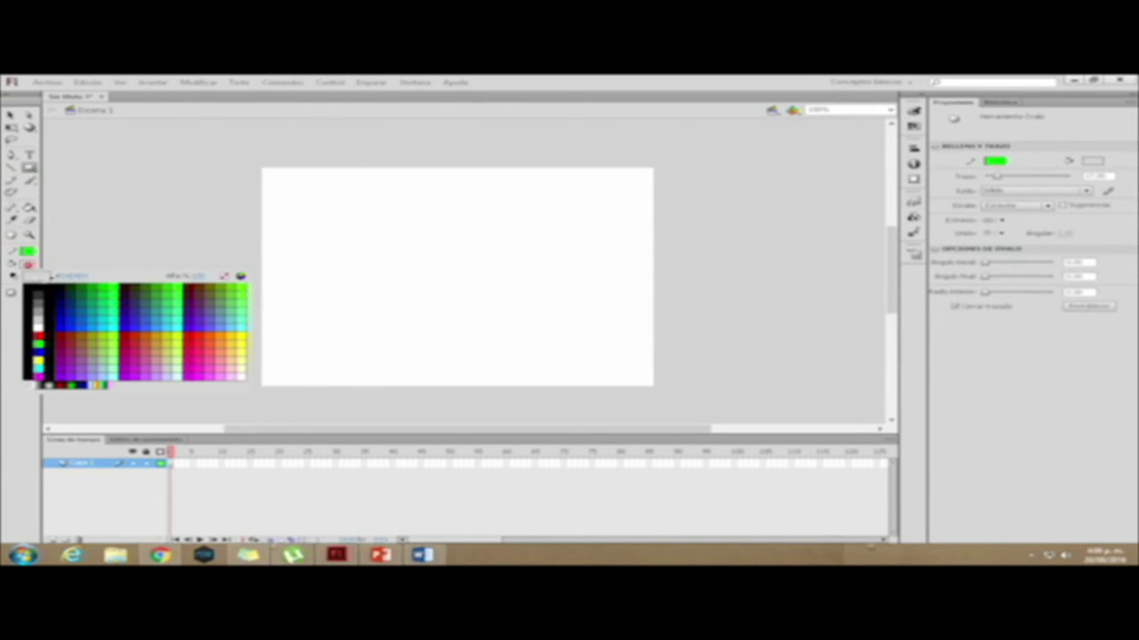
{"action": "left_click", "coordinate": [64, 334]}
{"action": "mouse_move", "coordinate": [358, 214]}
{"action": "left_mouse_down"}
{"action": "mouse_move", "coordinate": [471, 318]}
{"action": "mouse_move", "coordinate": [523, 327]}
{"action": "left_mouse_up"}
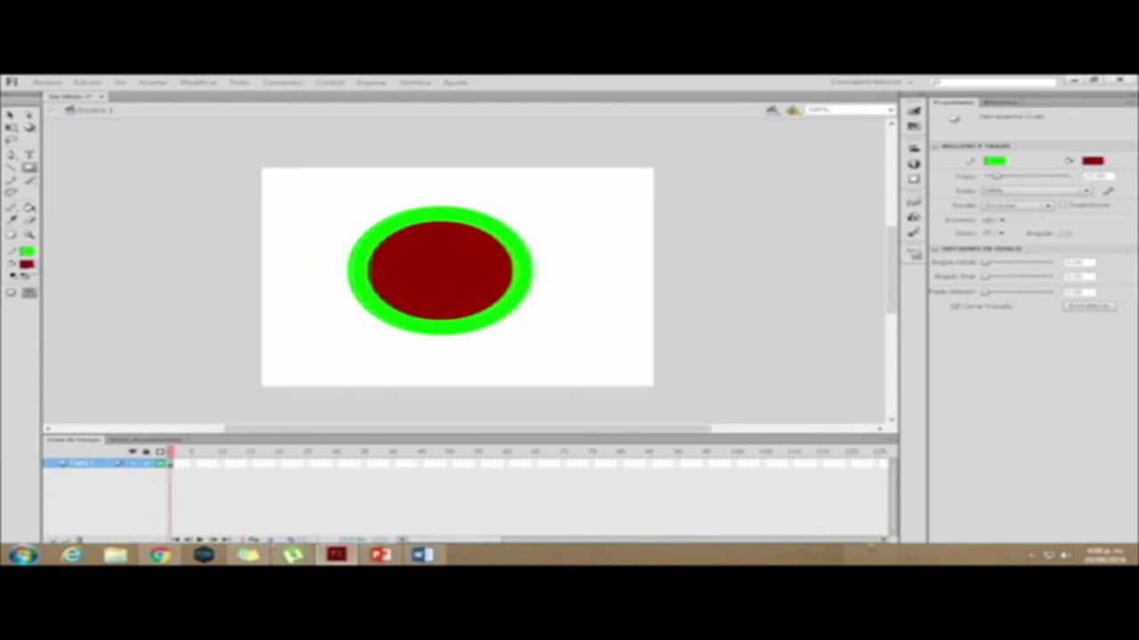
Shift the stage slightly down with the Hand tool and reset the stroke and fill colors to default black and white
{"action": "left_click", "coordinate": [10, 235]}
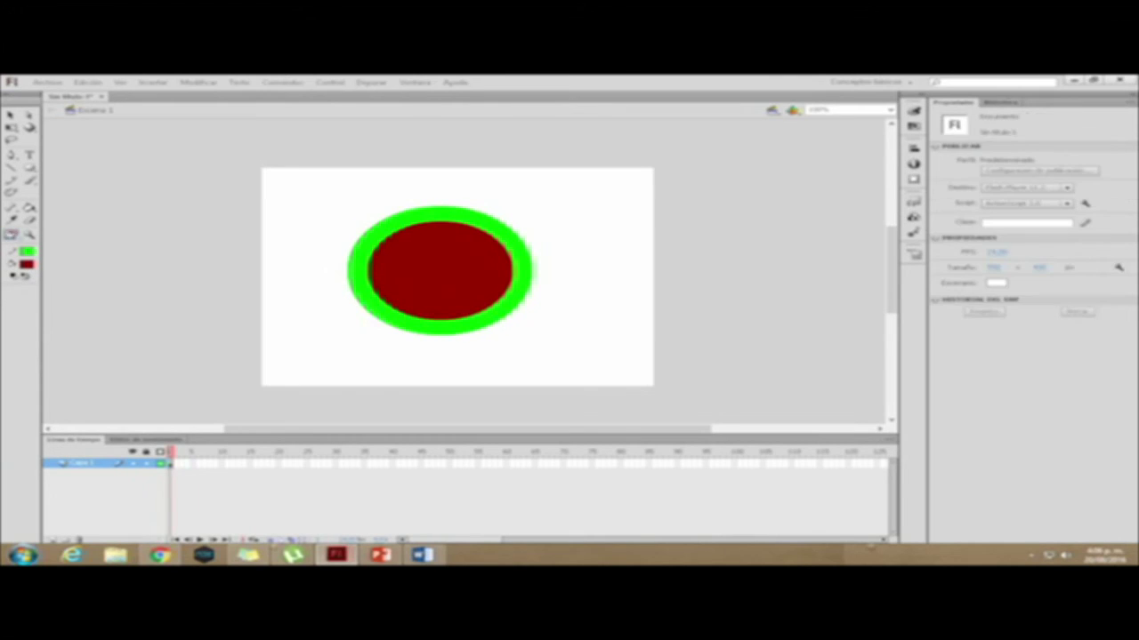
{"action": "left_click_drag", "start_coordinate": [424, 259], "coordinate": [416, 272]}
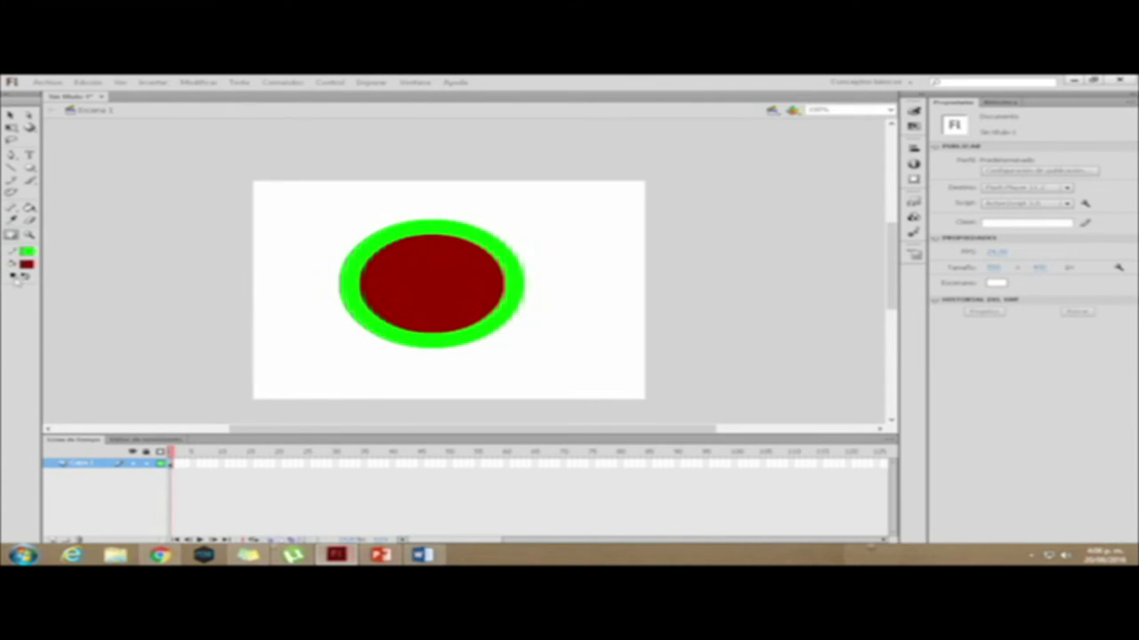
{"action": "left_click", "coordinate": [14, 276]}
Examine the option settings offered for the Pen, Brush and Eraser tools
{"action": "left_click", "coordinate": [12, 157]}
{"action": "left_click", "coordinate": [29, 181]}
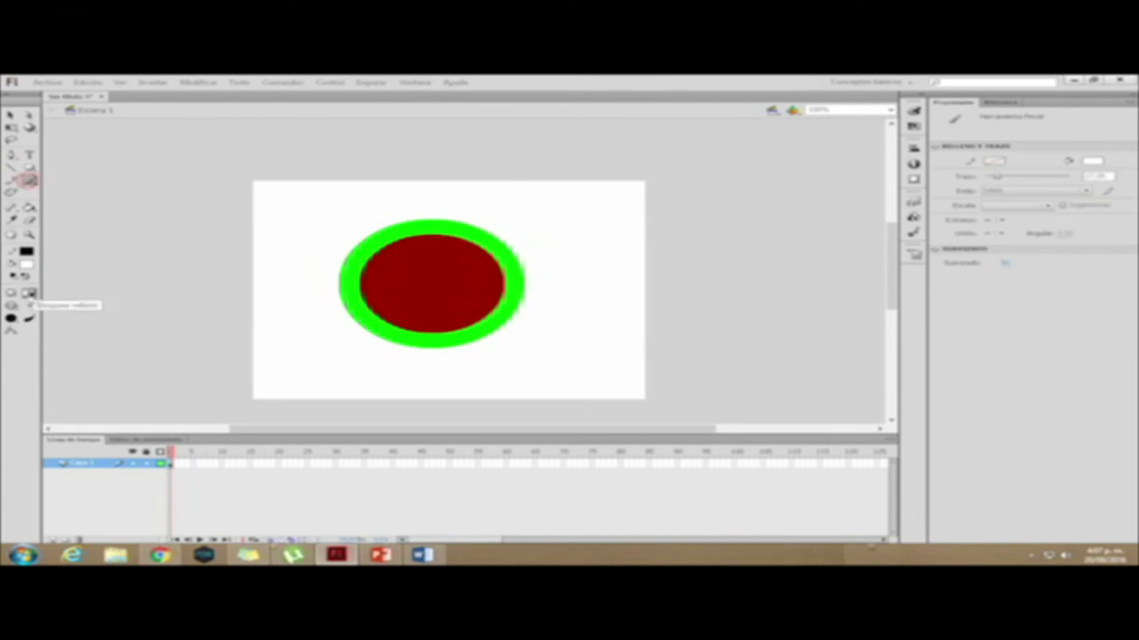
{"action": "left_click", "coordinate": [29, 219]}
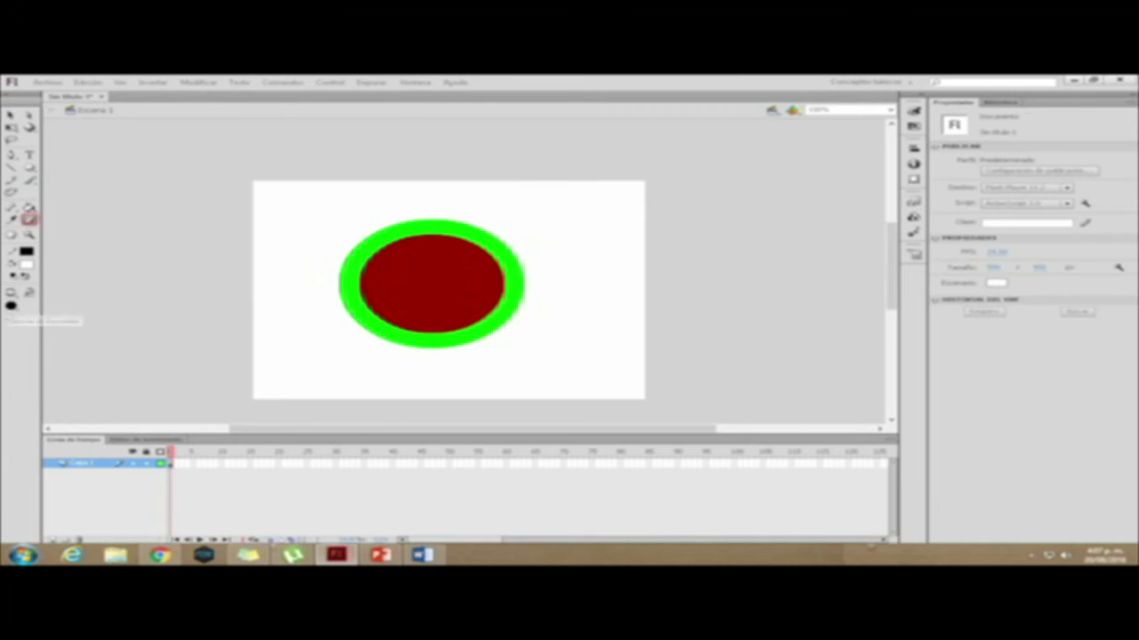
Erase two small marks along the oval's lower edge using a smaller round eraser tip
{"action": "left_click", "coordinate": [10, 305]}
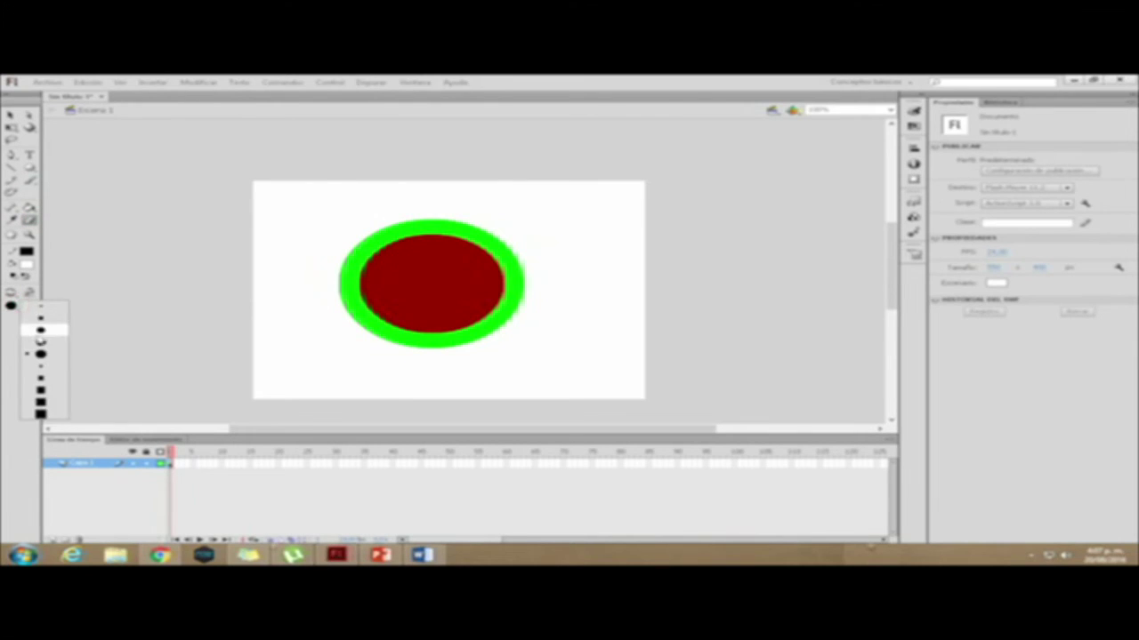
{"action": "left_click", "coordinate": [40, 336]}
{"action": "mouse_move", "coordinate": [356, 297]}
{"action": "left_mouse_down"}
{"action": "mouse_move", "coordinate": [372, 325]}
{"action": "mouse_move", "coordinate": [395, 312]}
{"action": "left_mouse_up"}
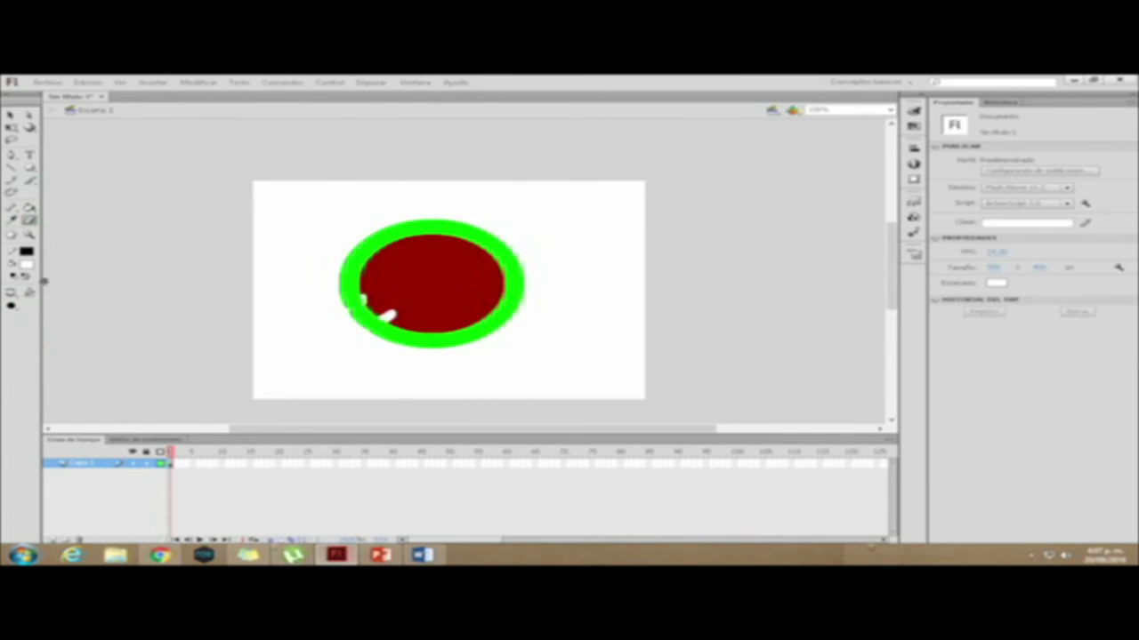
Set up the Brush tool with a round tip and a slightly larger brush size
{"action": "left_click", "coordinate": [29, 181]}
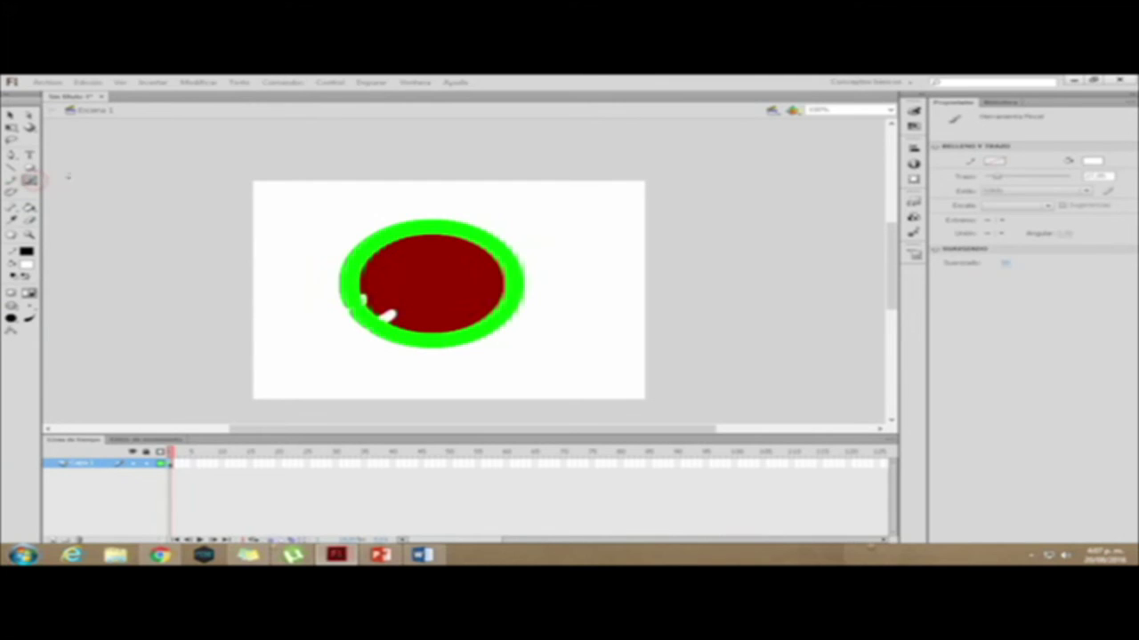
{"action": "left_click", "coordinate": [10, 317]}
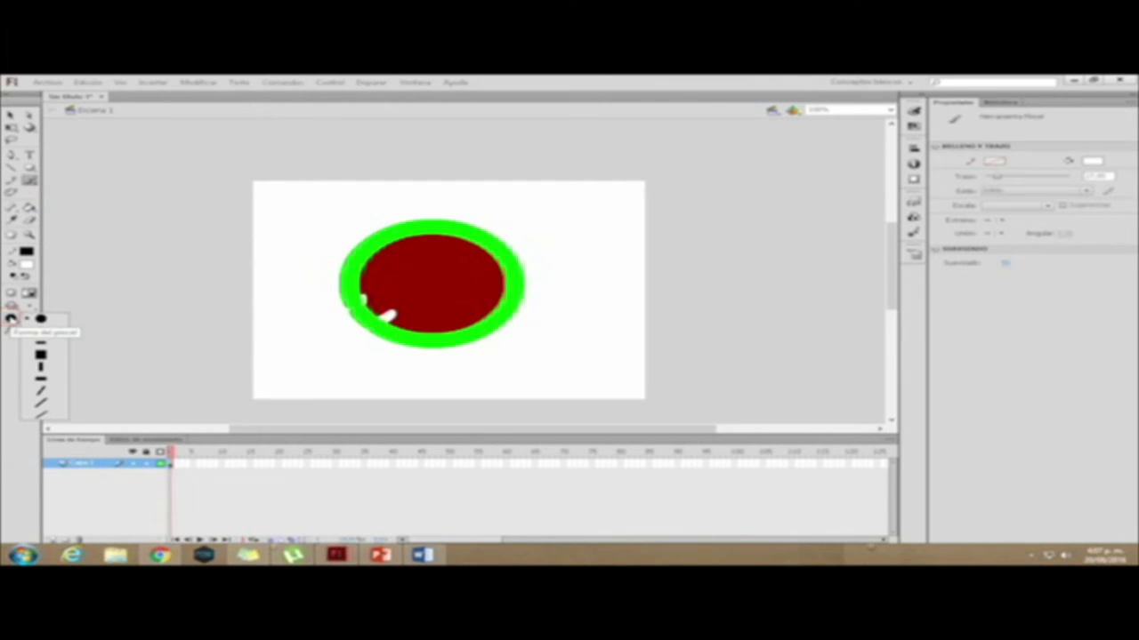
{"action": "left_click", "coordinate": [53, 358]}
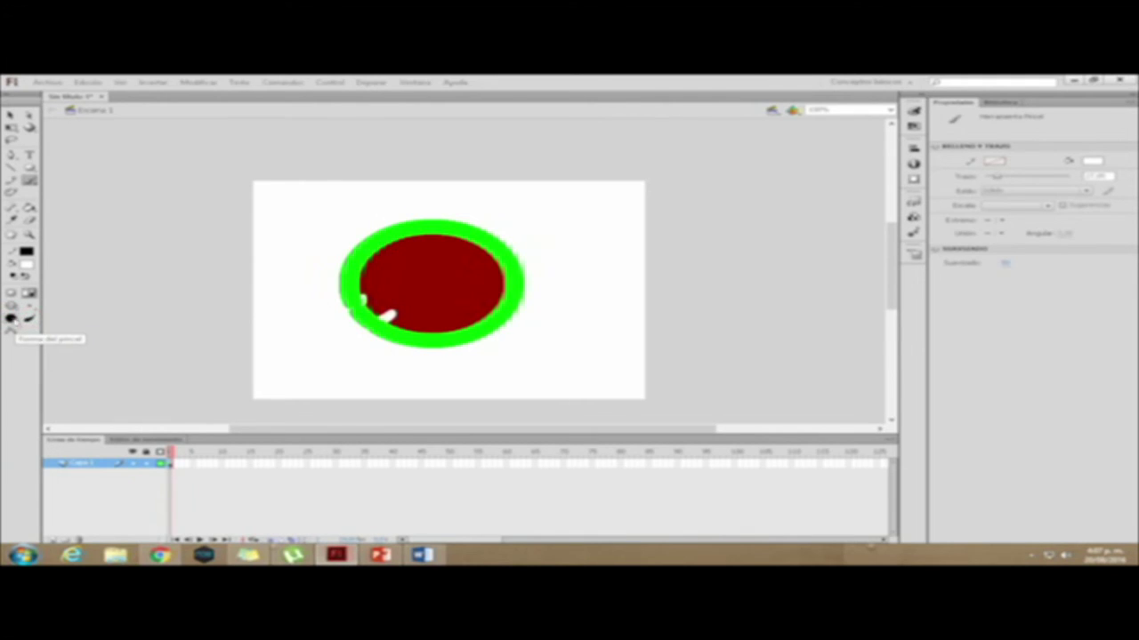
{"action": "left_click", "coordinate": [11, 319]}
{"action": "left_click", "coordinate": [11, 319]}
{"action": "left_click", "coordinate": [29, 318]}
{"action": "left_click", "coordinate": [29, 317]}
{"action": "left_click", "coordinate": [29, 318]}
{"action": "left_click", "coordinate": [67, 344]}
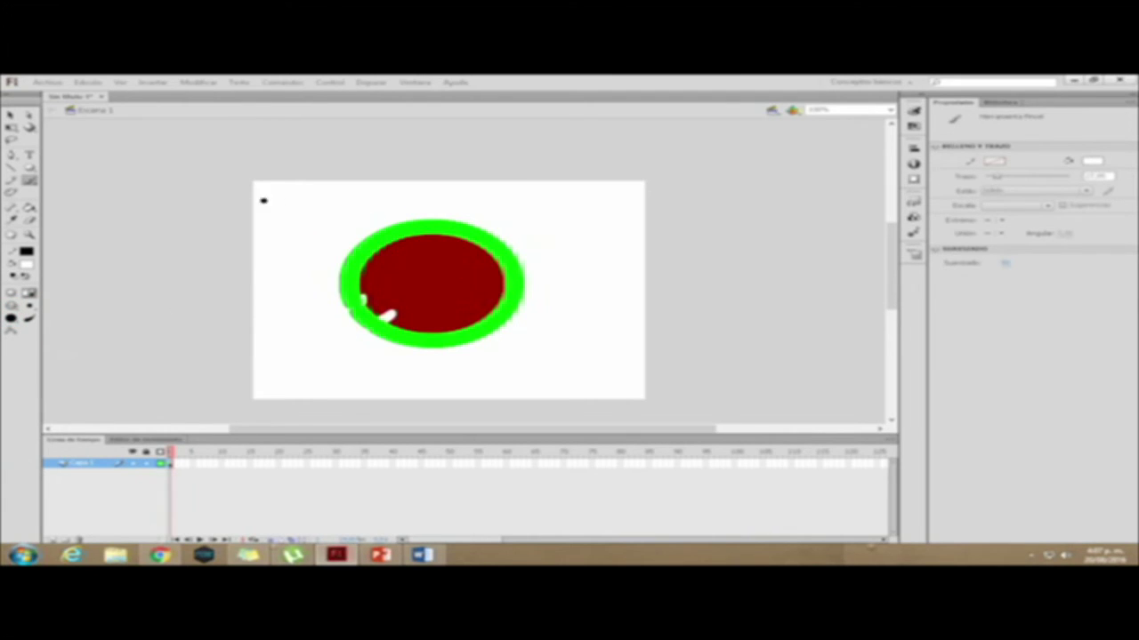
Change the fill color to dark green and paint a wavy brush stroke just above the oval
{"action": "left_click", "coordinate": [26, 264]}
{"action": "left_click", "coordinate": [67, 287]}
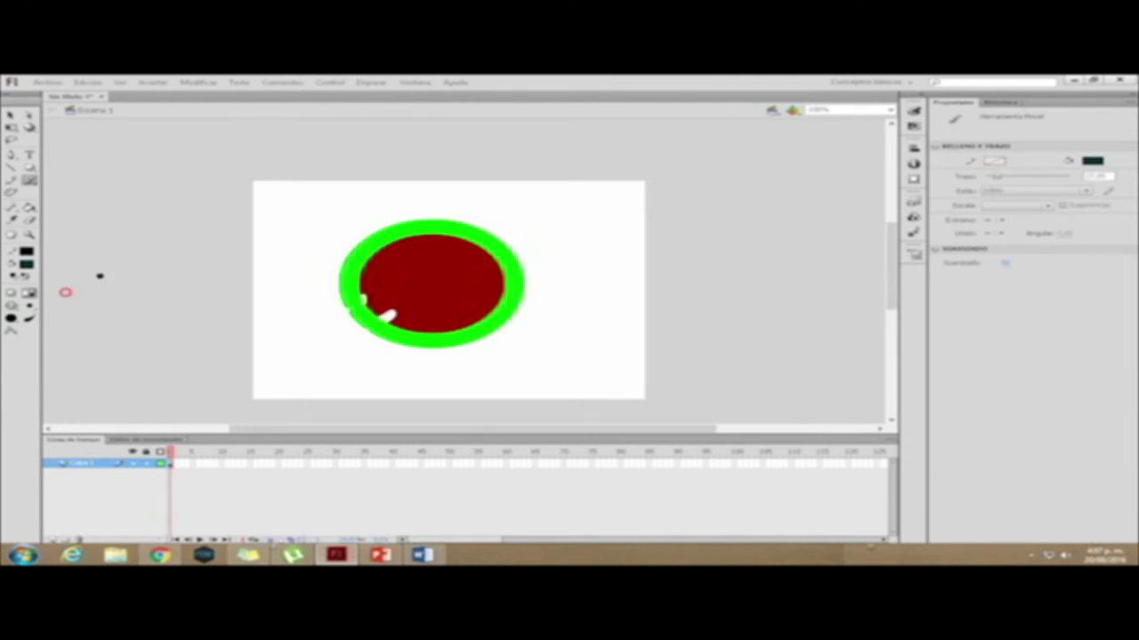
{"action": "mouse_move", "coordinate": [313, 219]}
{"action": "left_mouse_down"}
{"action": "mouse_move", "coordinate": [423, 219]}
{"action": "mouse_move", "coordinate": [463, 198]}
{"action": "left_mouse_up"}
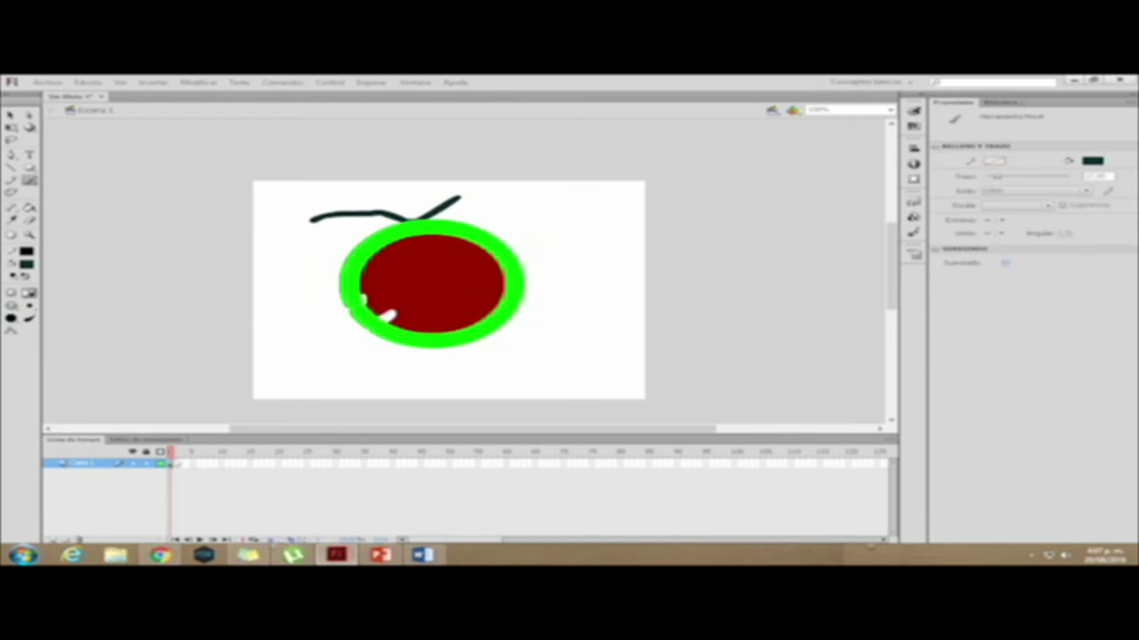
Clear frame 1 of Capa 1 and paint a dark green bracket, a smiling face and an arrow with the brush
{"action": "left_click", "coordinate": [171, 463]}
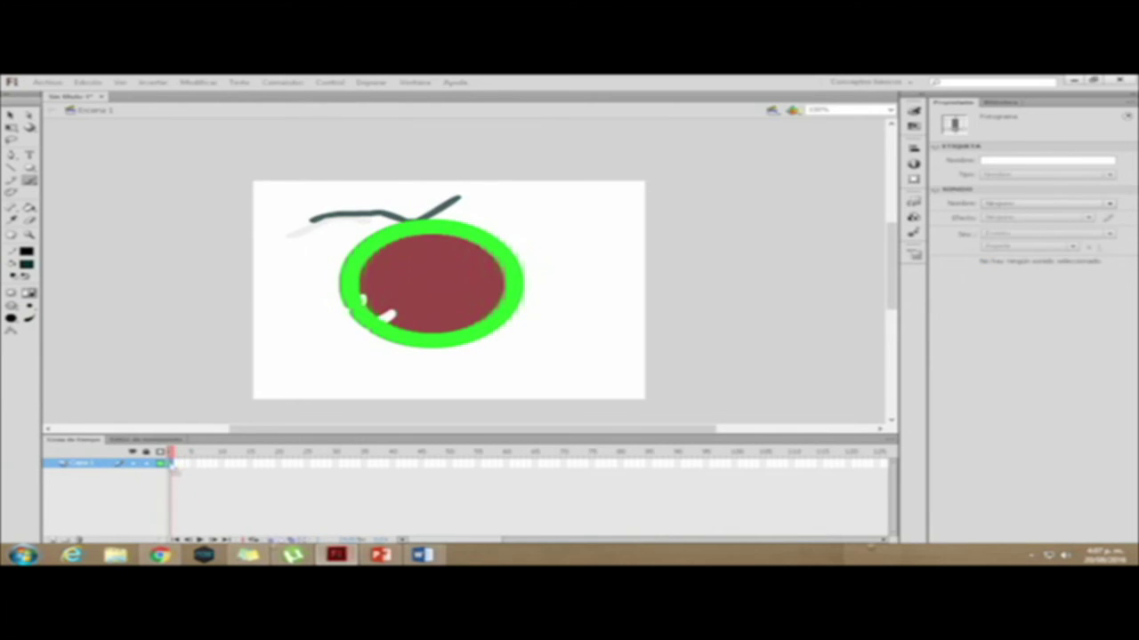
{"action": "key", "text": "Delete"}
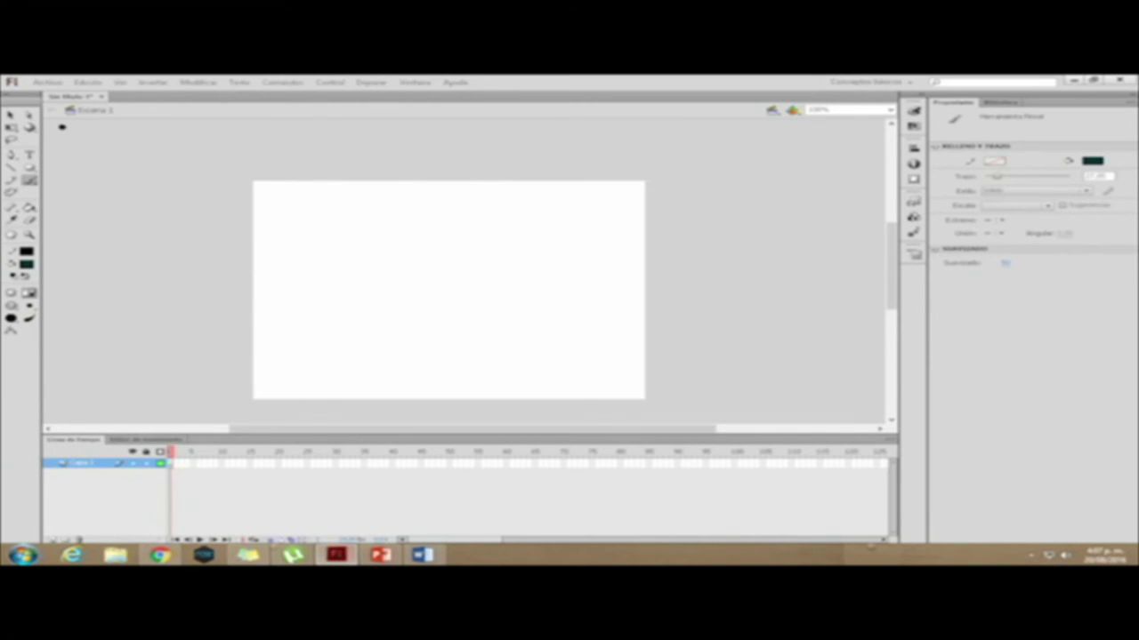
{"action": "left_click_drag", "start_coordinate": [245, 431], "coordinate": [406, 435]}
{"action": "left_click_drag", "start_coordinate": [892, 260], "coordinate": [892, 283]}
{"action": "mouse_move", "coordinate": [61, 313]}
{"action": "left_mouse_down"}
{"action": "mouse_move", "coordinate": [137, 309]}
{"action": "mouse_move", "coordinate": [142, 236]}
{"action": "mouse_move", "coordinate": [138, 122]}
{"action": "mouse_move", "coordinate": [58, 122]}
{"action": "left_mouse_up"}
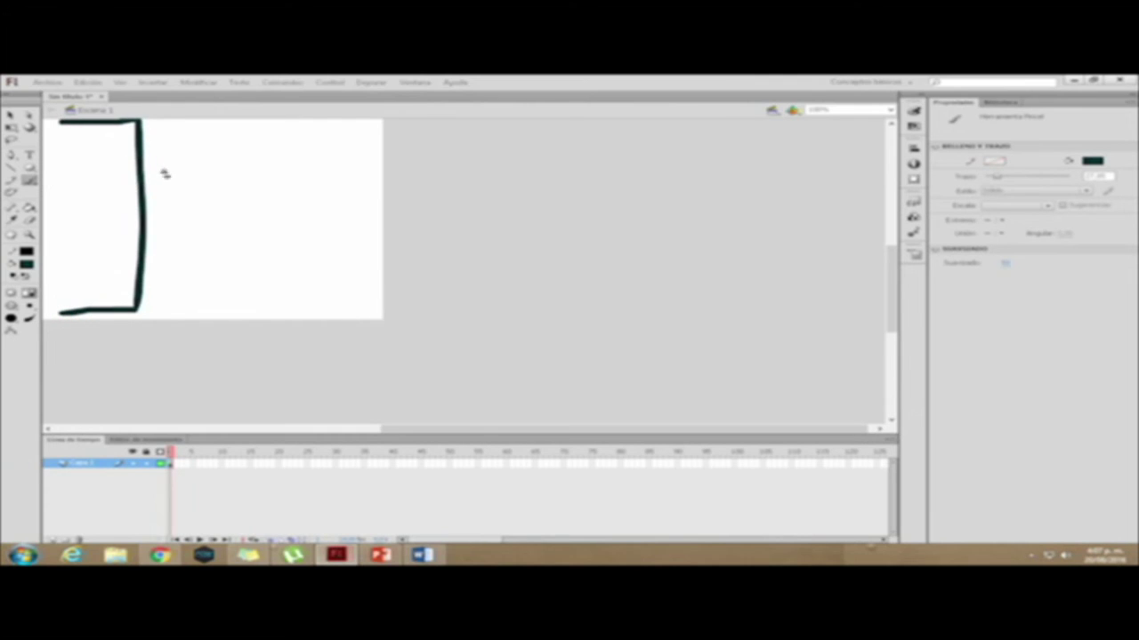
{"action": "mouse_move", "coordinate": [175, 178]}
{"action": "left_mouse_down"}
{"action": "mouse_move", "coordinate": [214, 201]}
{"action": "mouse_move", "coordinate": [223, 172]}
{"action": "mouse_move", "coordinate": [193, 167]}
{"action": "mouse_move", "coordinate": [208, 165]}
{"action": "left_mouse_up"}
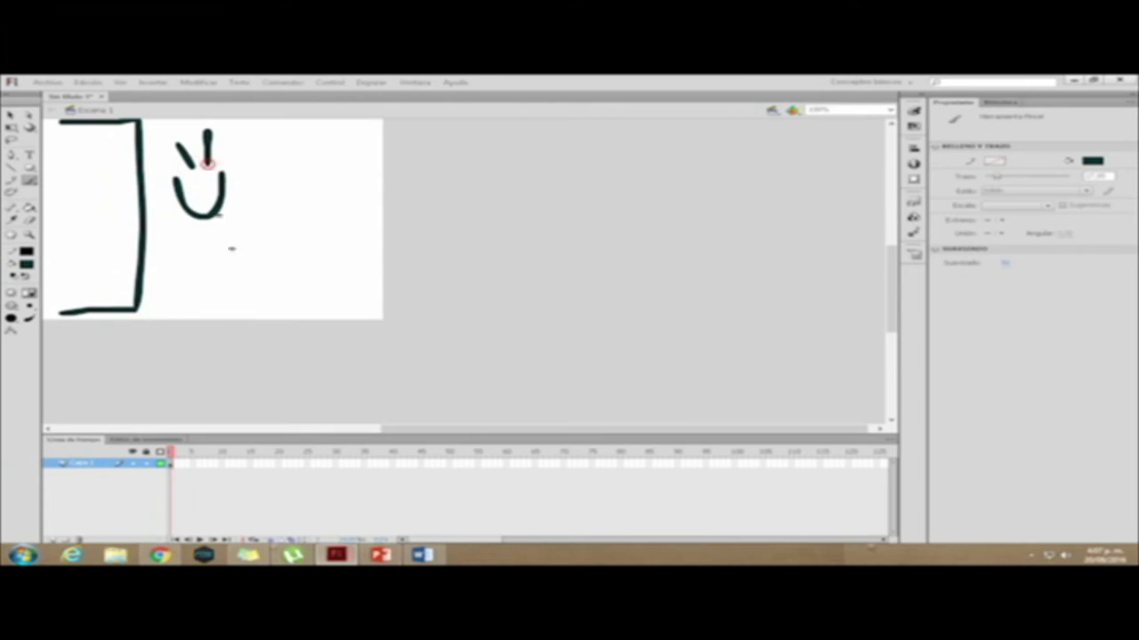
{"action": "left_click_drag", "start_coordinate": [262, 231], "coordinate": [359, 233]}
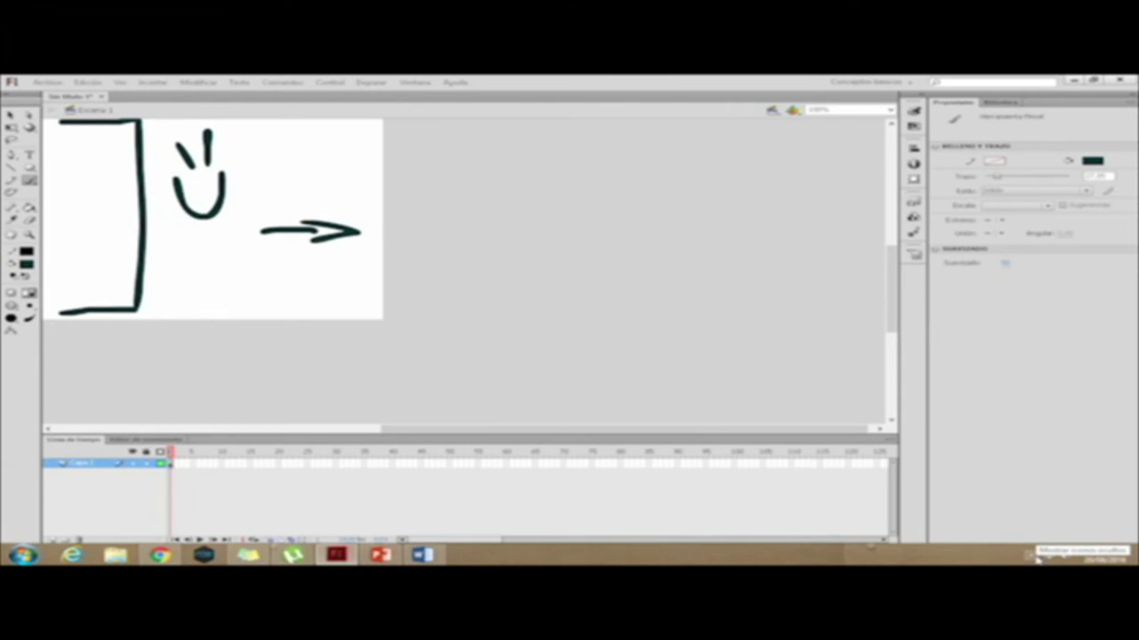
{"action": "left_click", "coordinate": [1035, 556]}
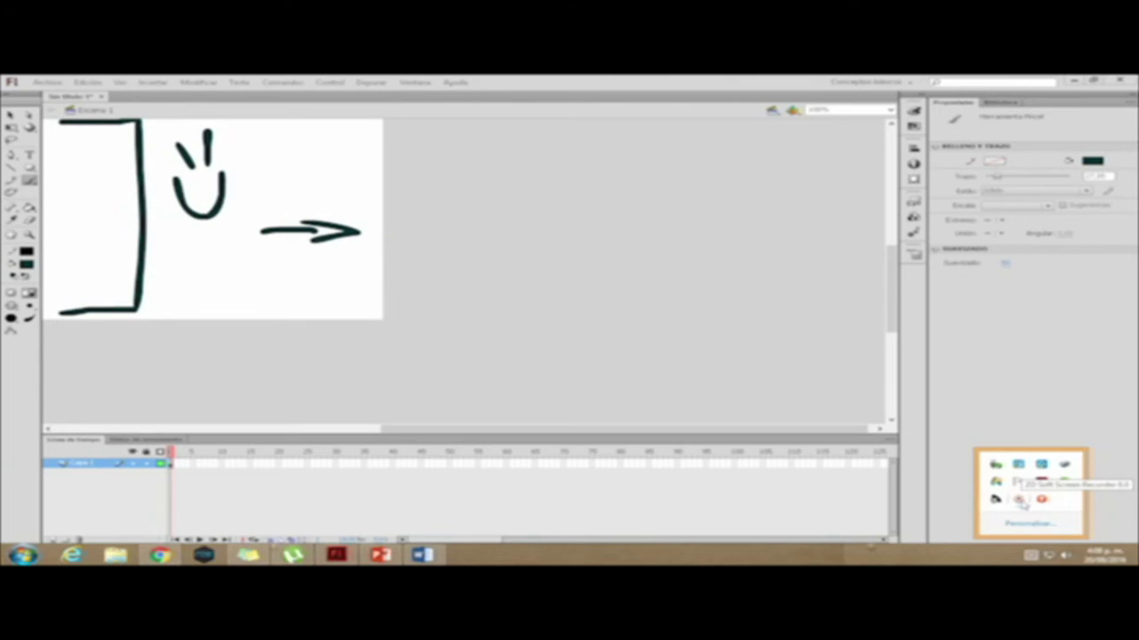
{"action": "right_click", "coordinate": [1020, 502]}
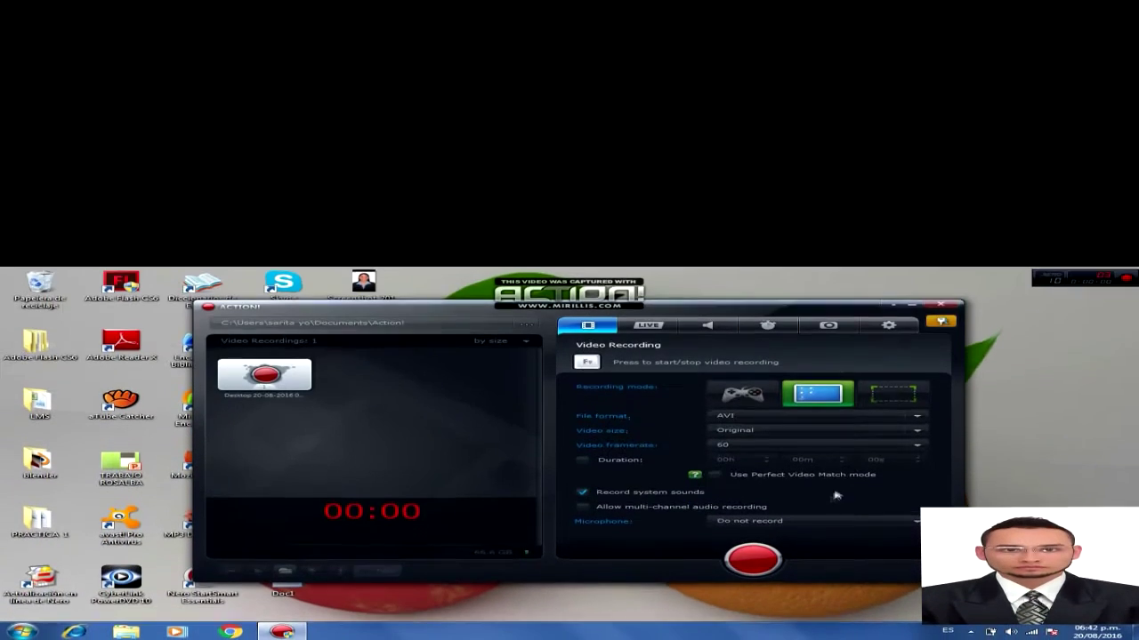
{"action": "key", "text": "F9"}
{"action": "left_click", "coordinate": [905, 65]}
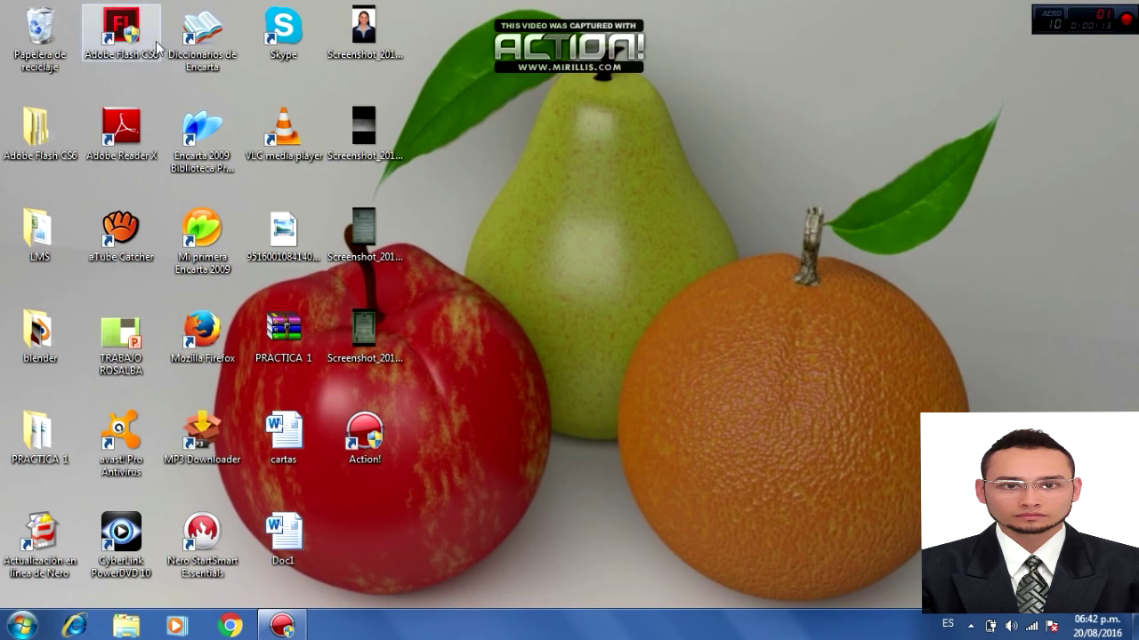
Launch Adobe Flash CS6 from the desktop and create a new ActionScript 3.0 document
{"action": "left_click", "coordinate": [114, 29]}
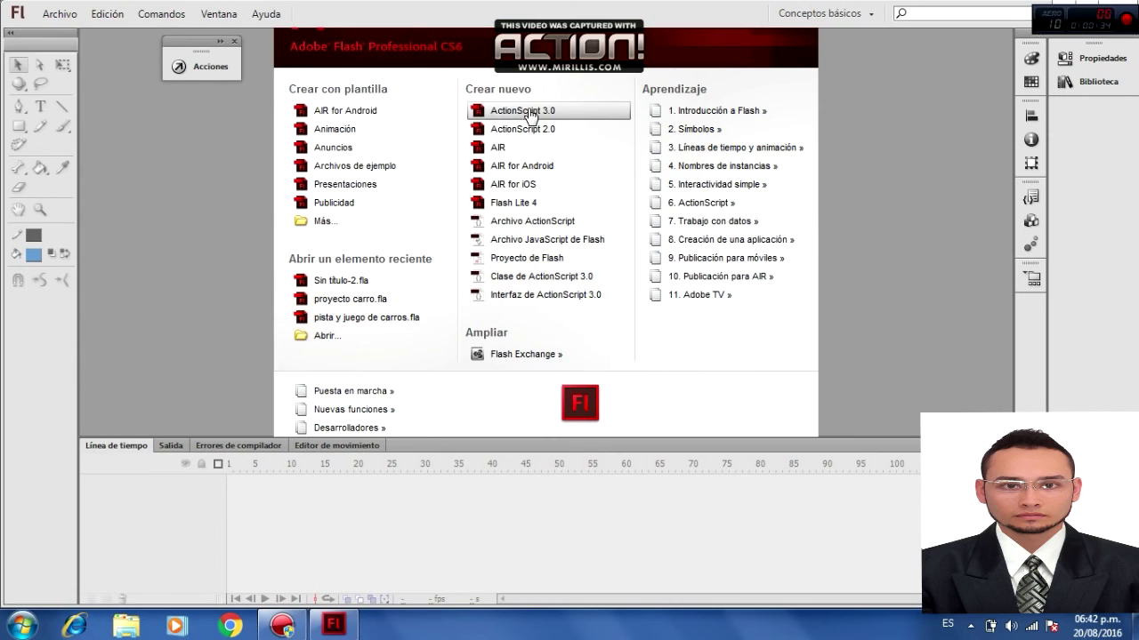
{"action": "left_click", "coordinate": [525, 110]}
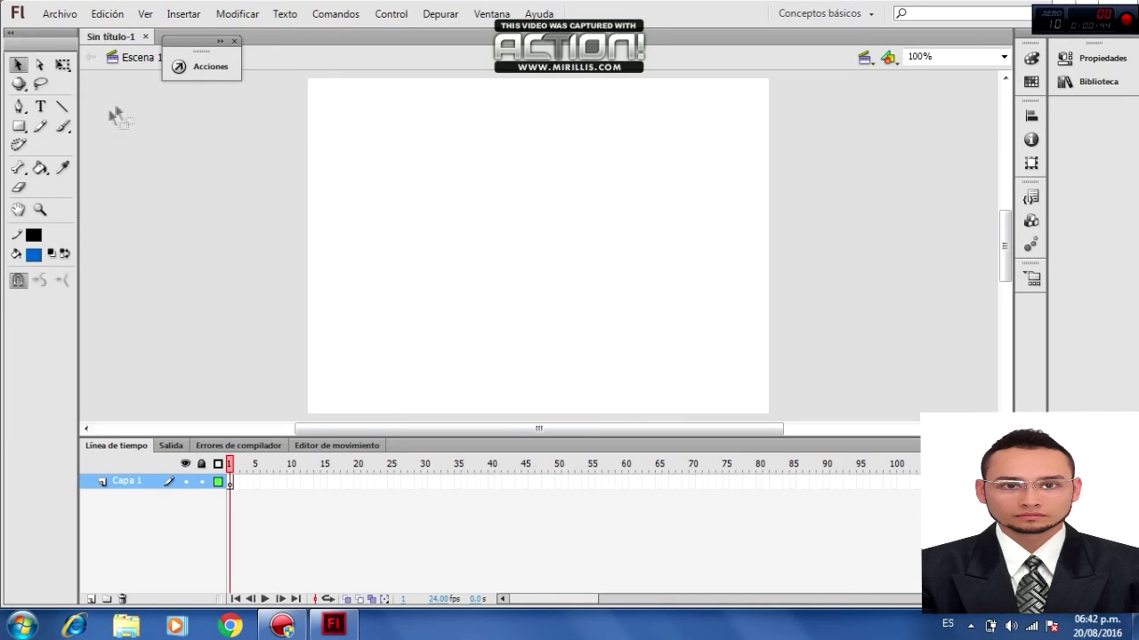
Draw a black-outlined blue rectangle about 123 by 86 px on the stage and convert it, outline included, into a movie clip symbol
{"action": "left_click", "coordinate": [18, 128]}
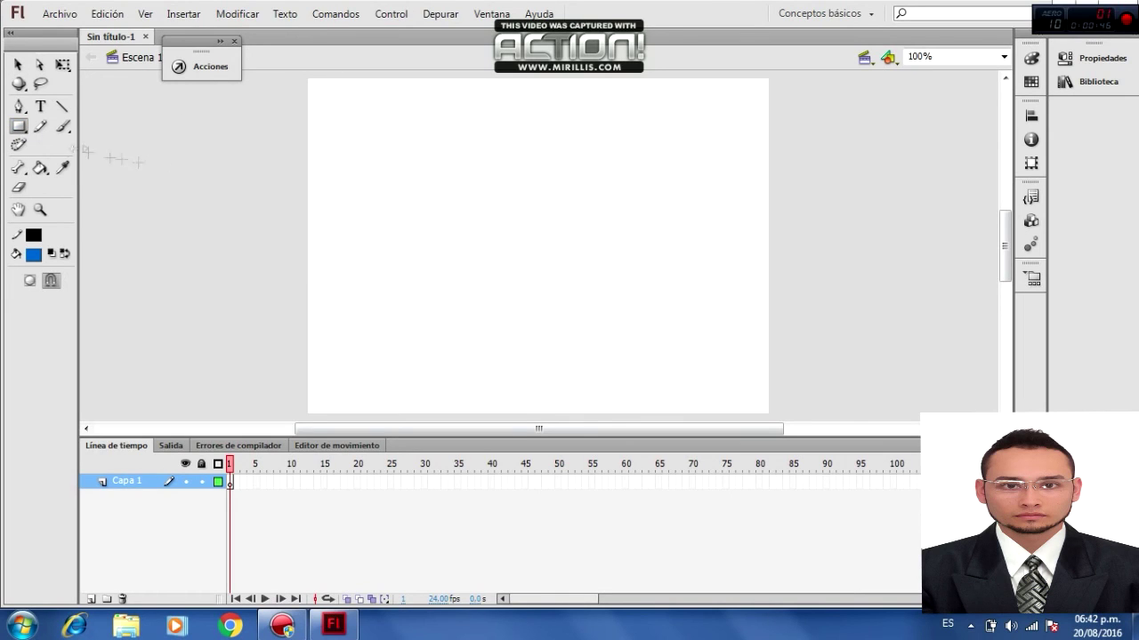
{"action": "mouse_move", "coordinate": [319, 211]}
{"action": "left_mouse_down"}
{"action": "mouse_move", "coordinate": [383, 272]}
{"action": "mouse_move", "coordinate": [423, 283]}
{"action": "left_mouse_up"}
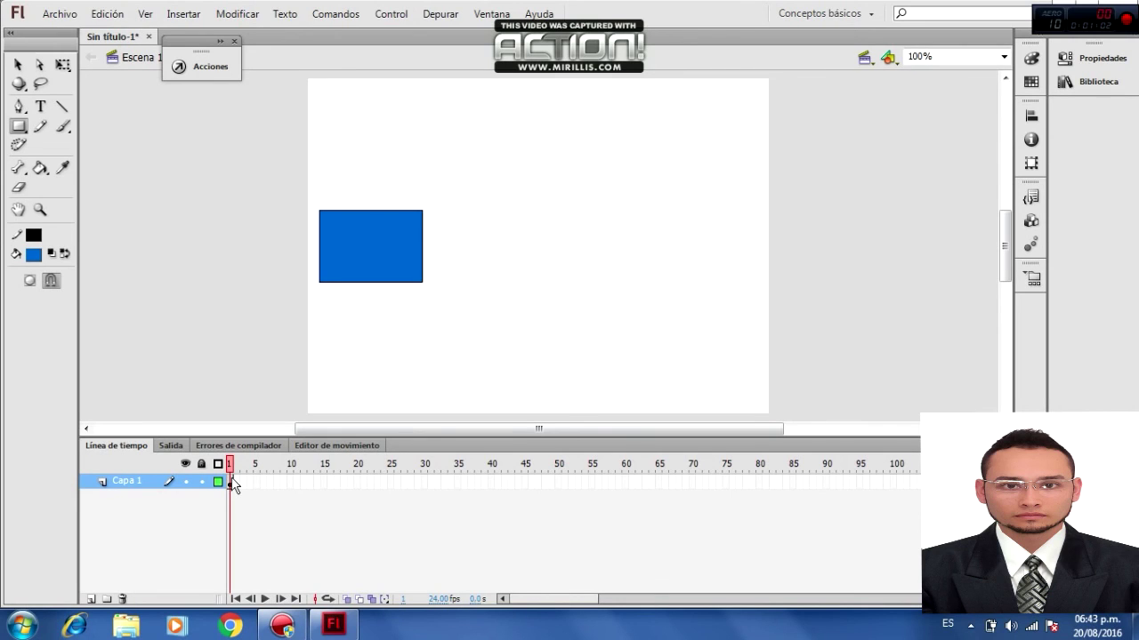
{"action": "left_click", "coordinate": [18, 65]}
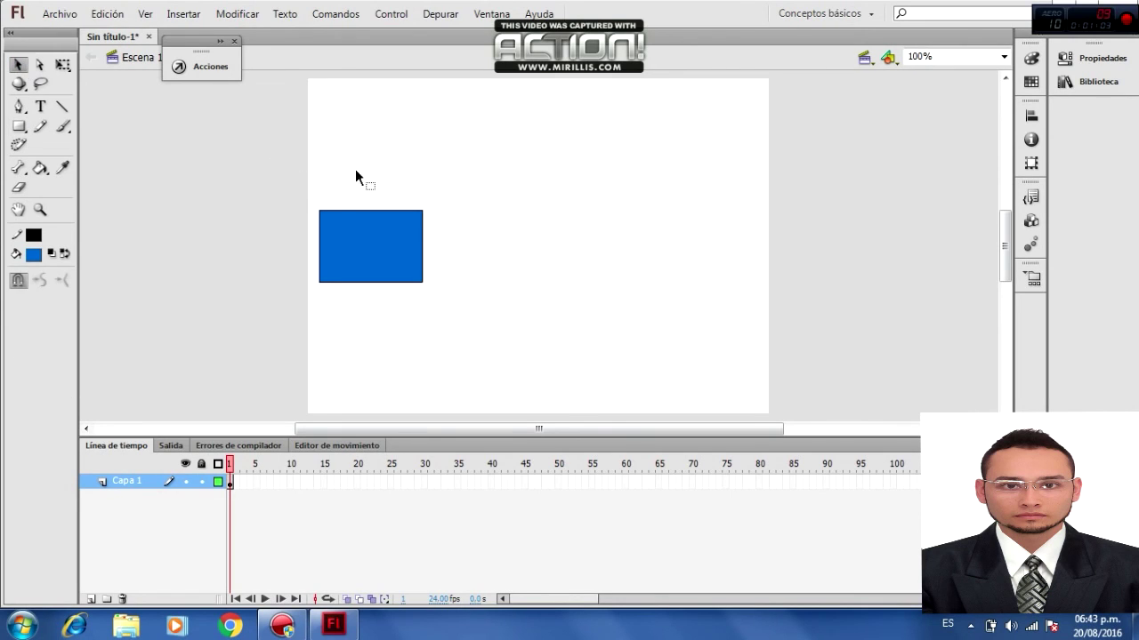
{"action": "mouse_move", "coordinate": [314, 192]}
{"action": "left_mouse_down"}
{"action": "mouse_move", "coordinate": [364, 285]}
{"action": "mouse_move", "coordinate": [439, 303]}
{"action": "left_mouse_up"}
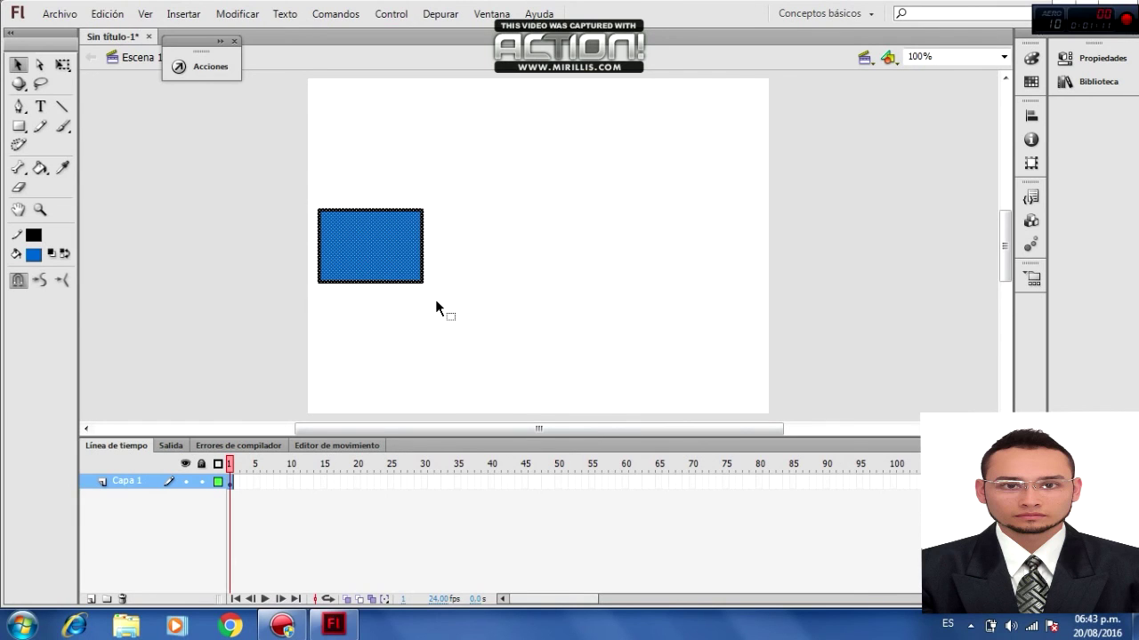
{"action": "right_click", "coordinate": [392, 253]}
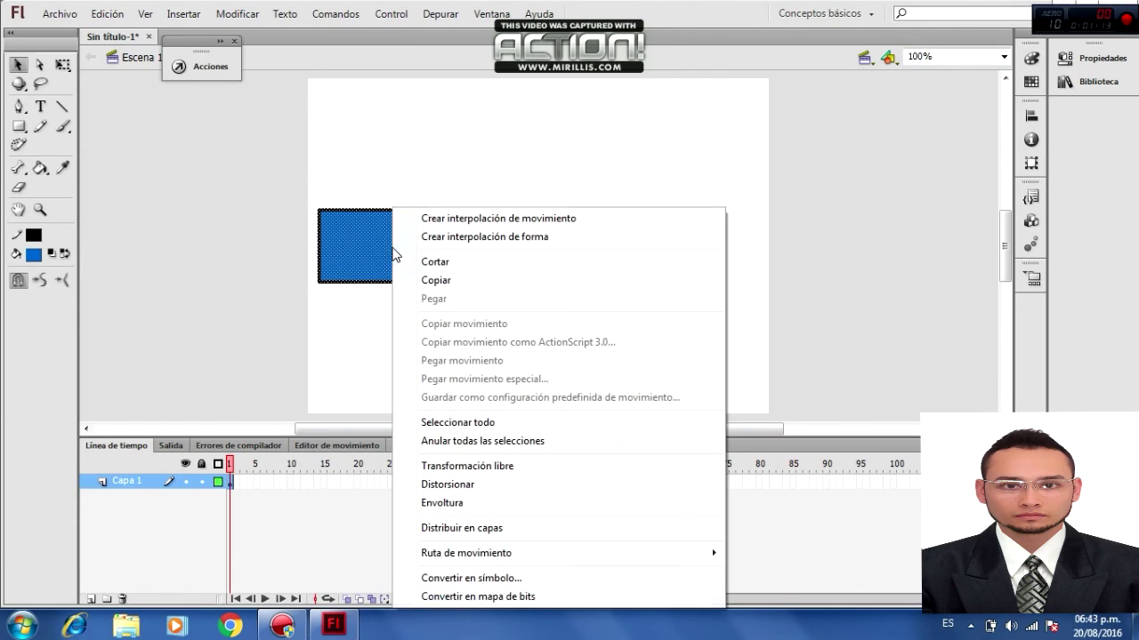
{"action": "left_click", "coordinate": [513, 585]}
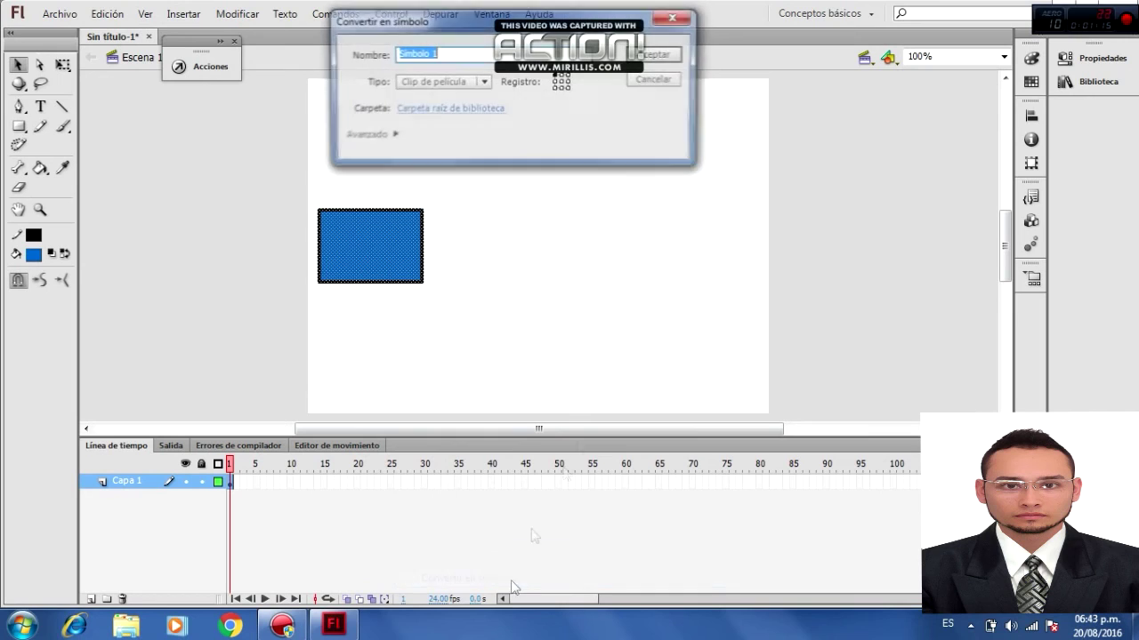
{"action": "left_click", "coordinate": [659, 54]}
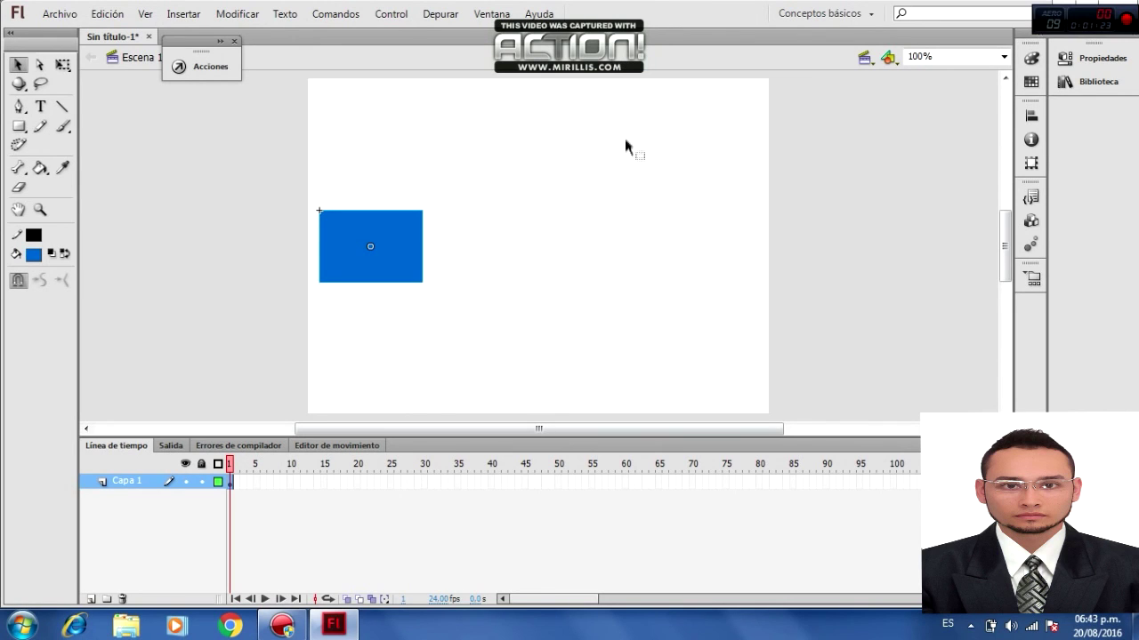
Give the rectangle's movie clip the instance name cuadrado
{"action": "left_click", "coordinate": [1094, 61]}
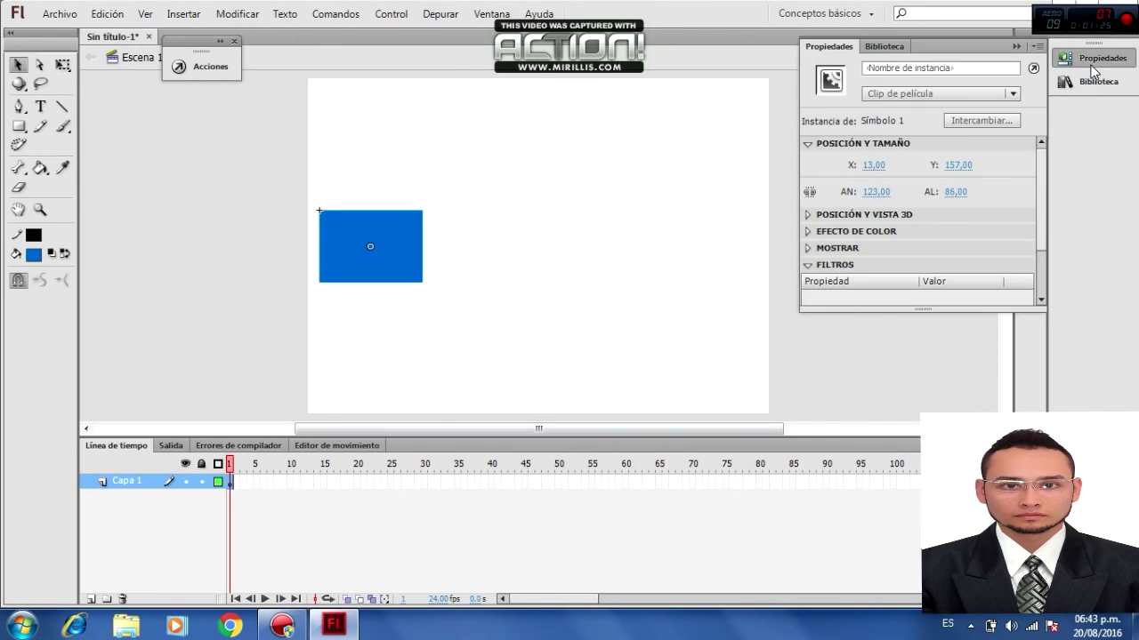
{"action": "left_click", "coordinate": [973, 67]}
{"action": "type", "text": "cuadrado"}
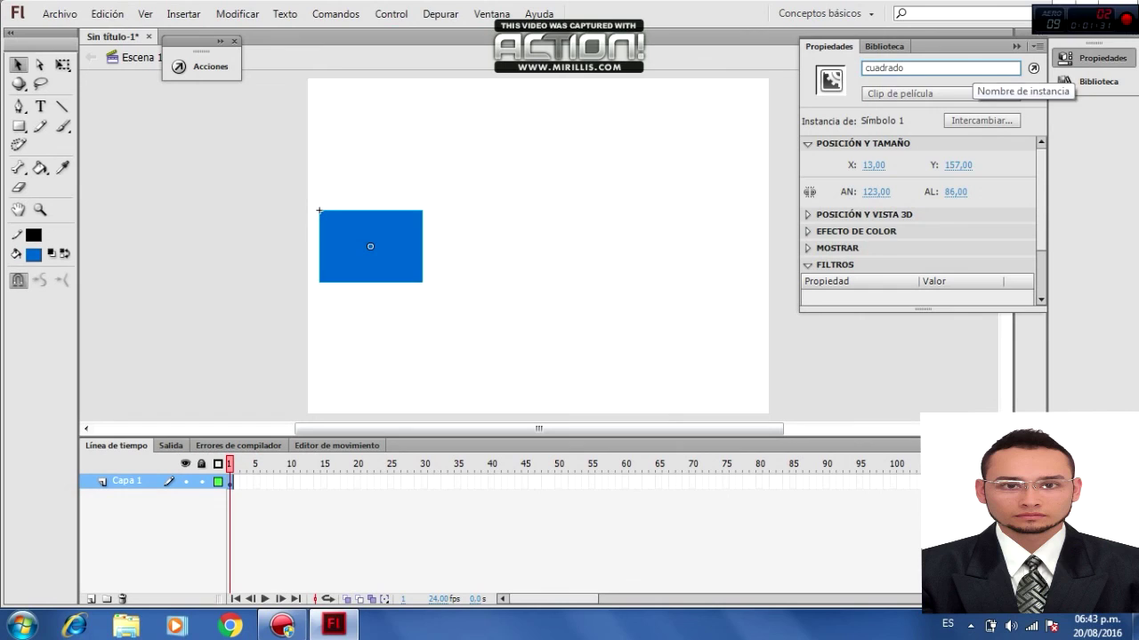
{"action": "left_click", "coordinate": [1015, 47]}
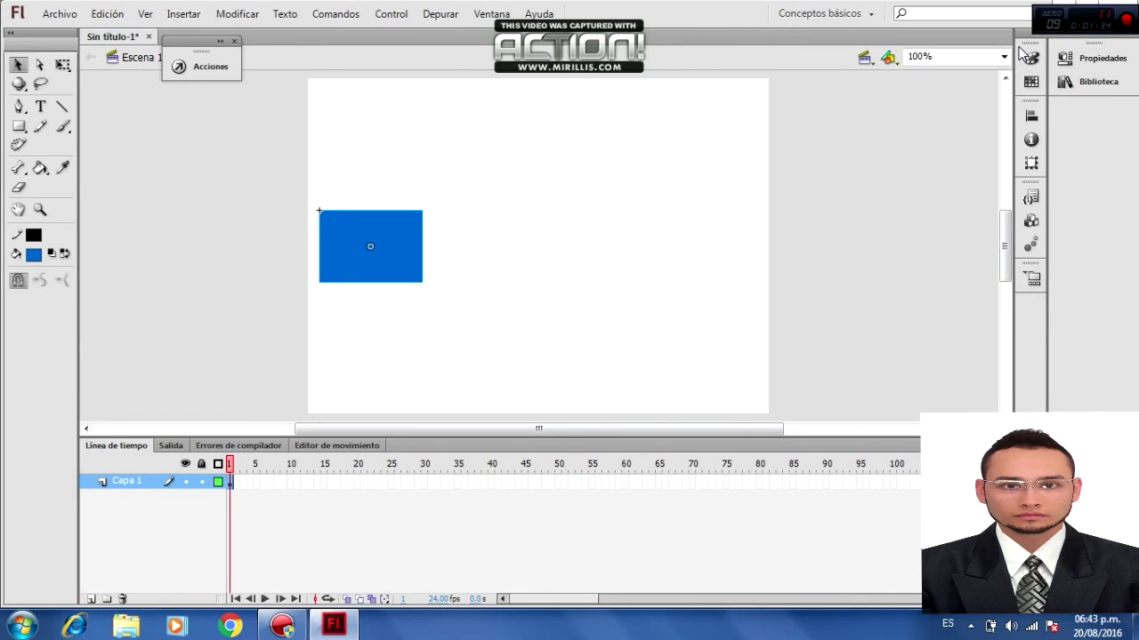
Add a new layer above Capa 1 and write the script "cuadrado.y = 50;" in its first frame
{"action": "left_click", "coordinate": [91, 600]}
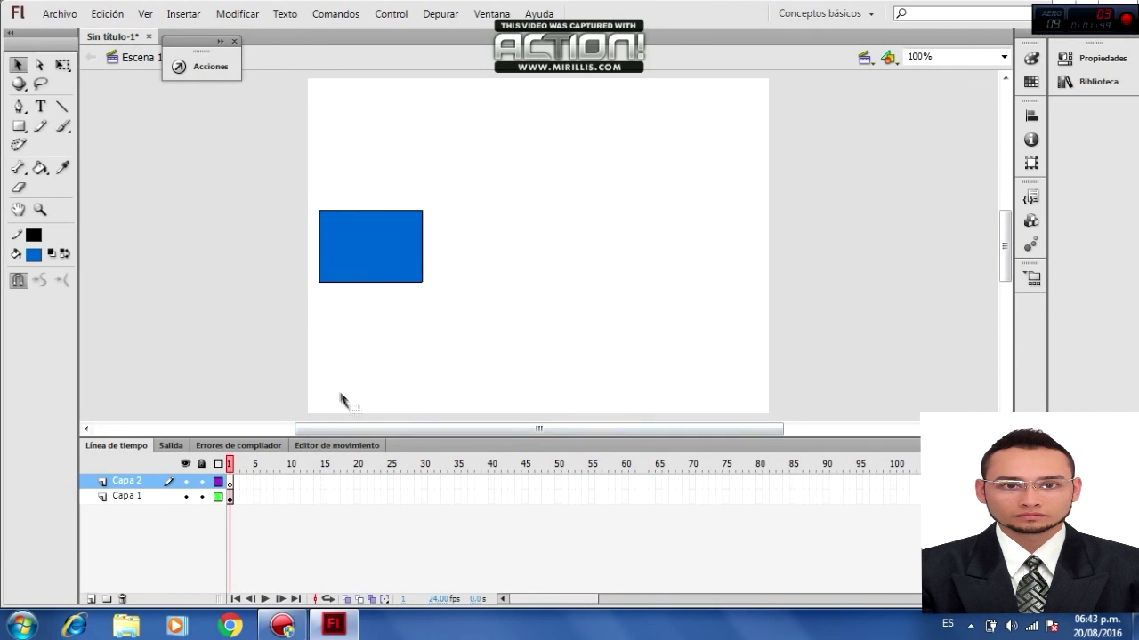
{"action": "right_click", "coordinate": [232, 485]}
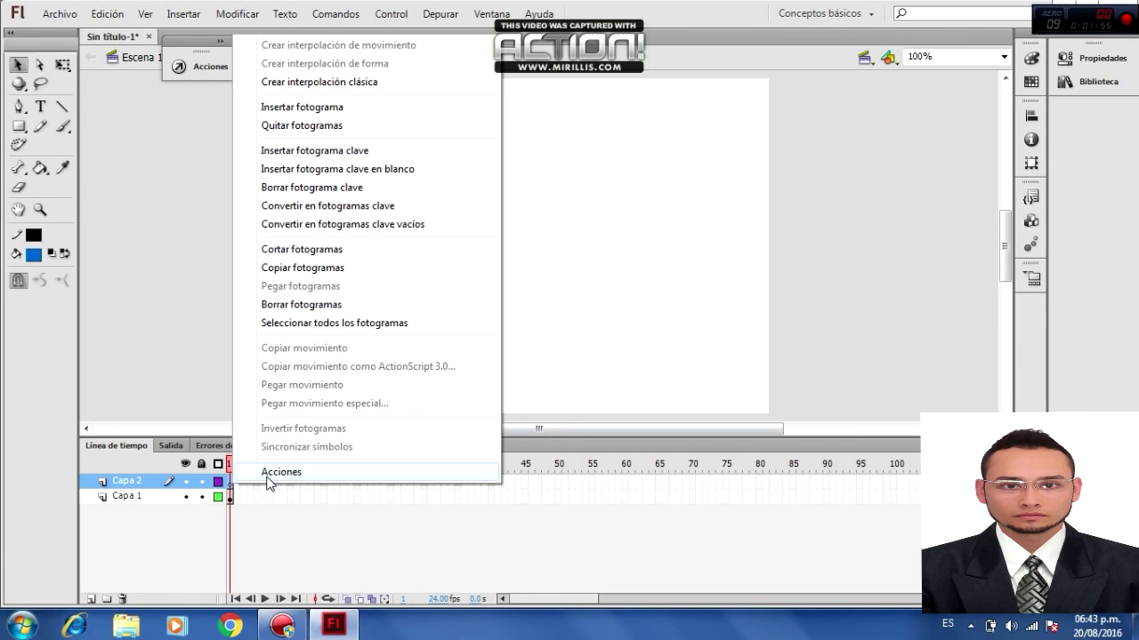
{"action": "left_click", "coordinate": [268, 473]}
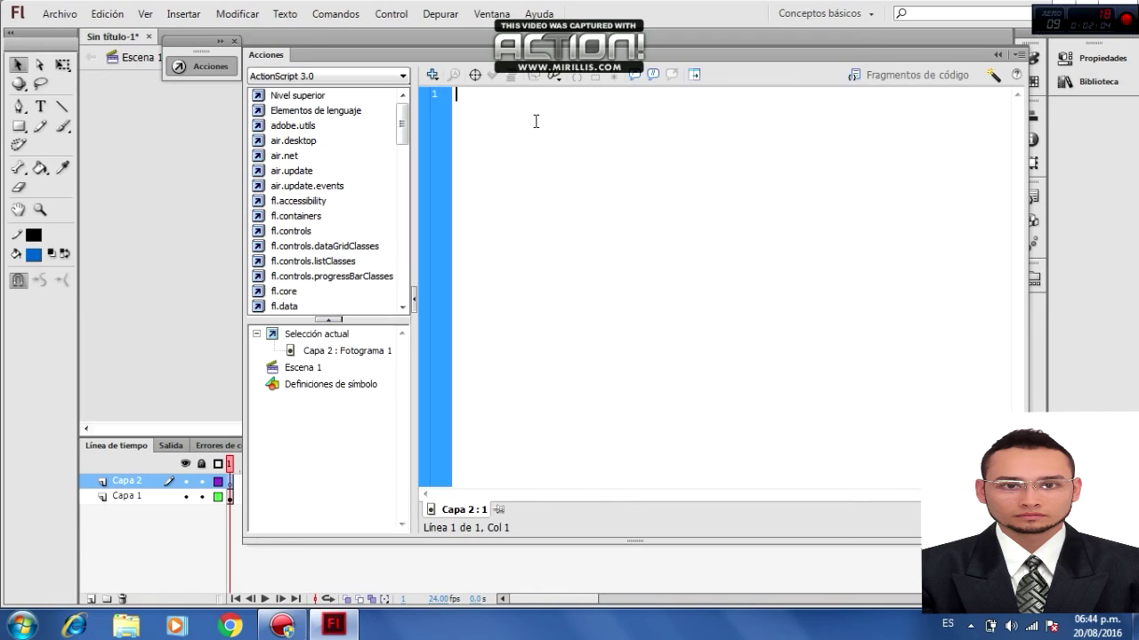
{"action": "type", "text": "cu"}
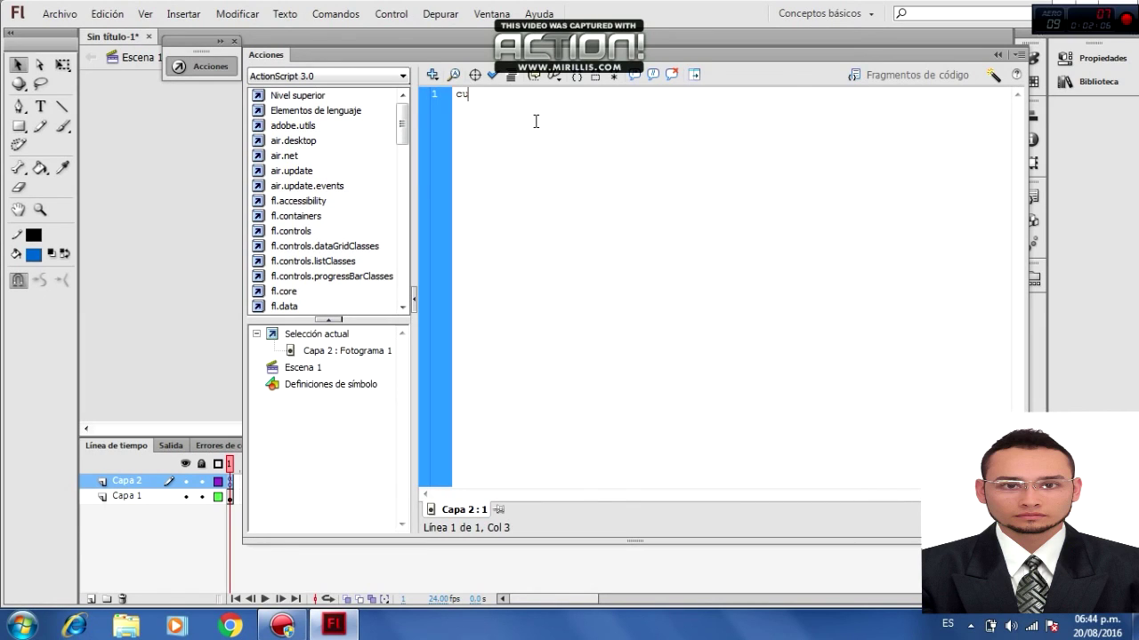
{"action": "type", "text": "adrado"}
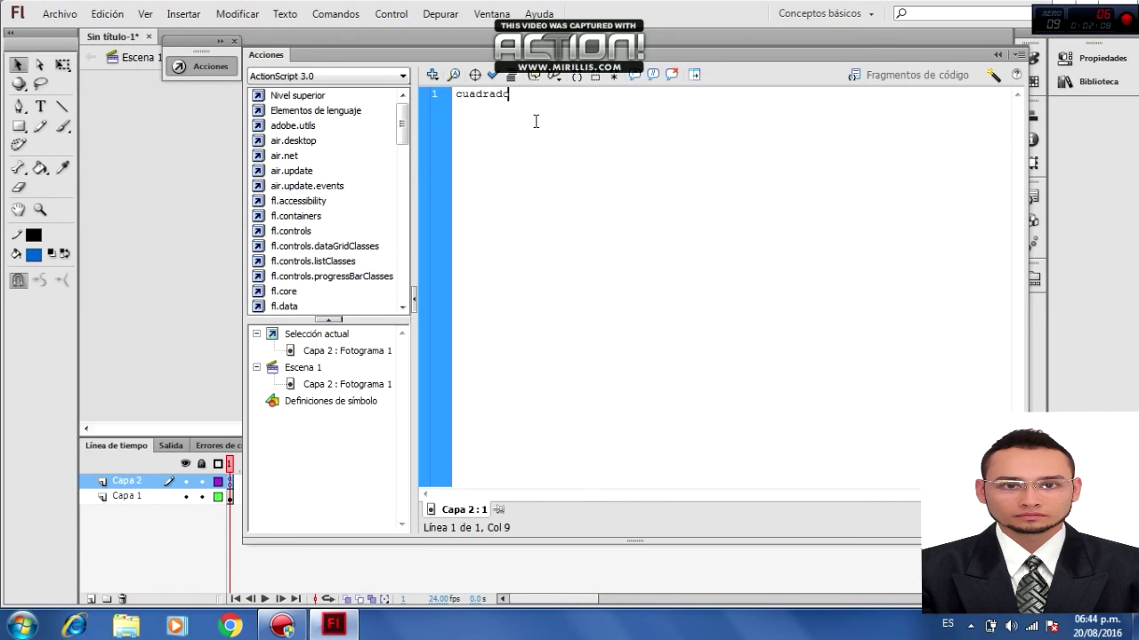
{"action": "type", "text": ".y = 50;"}
{"action": "key", "text": "Return"}
{"action": "left_click", "coordinate": [996, 52]}
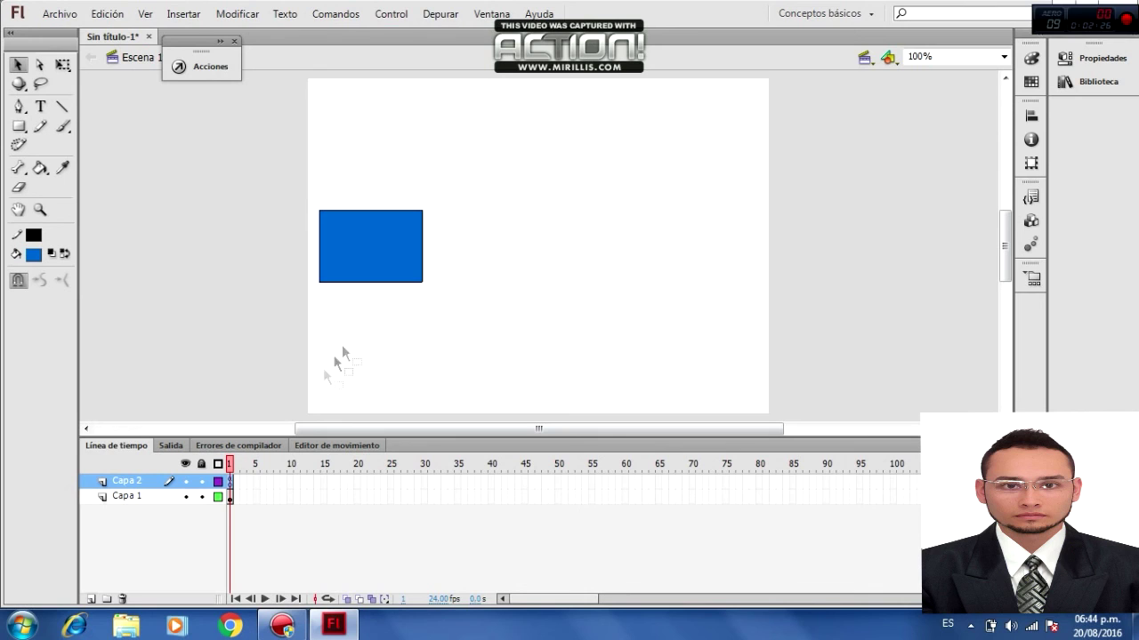
Insert a keyframe at frame 2 of Capa 2 and write the script "cuadrado.x = cuadrado.x +5;" in it
{"action": "right_click", "coordinate": [236, 480]}
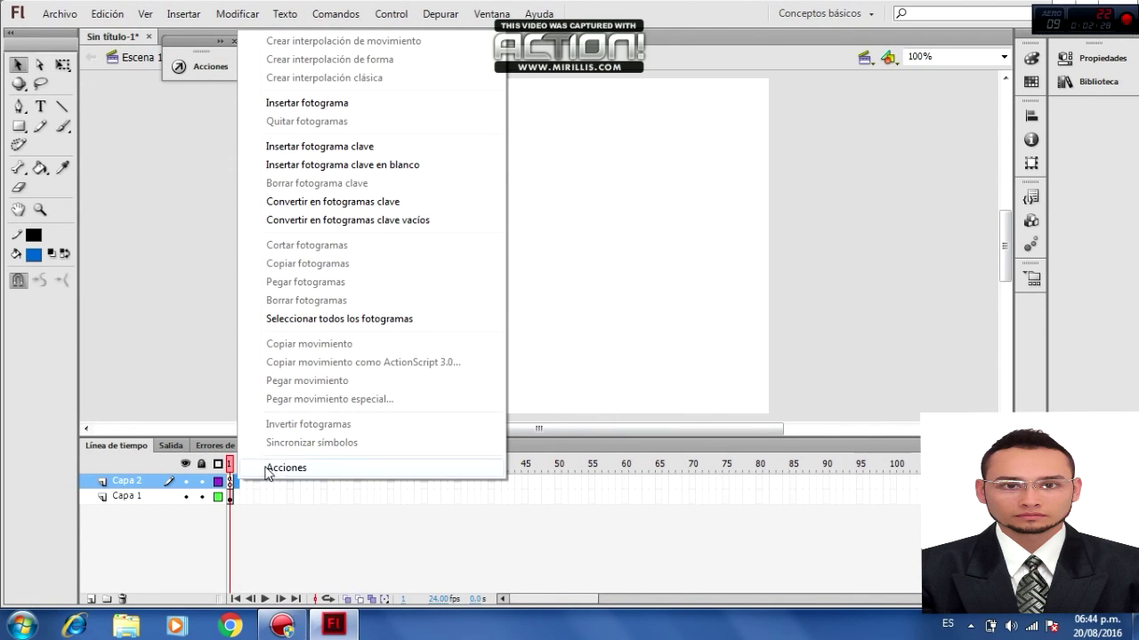
{"action": "left_click", "coordinate": [364, 146]}
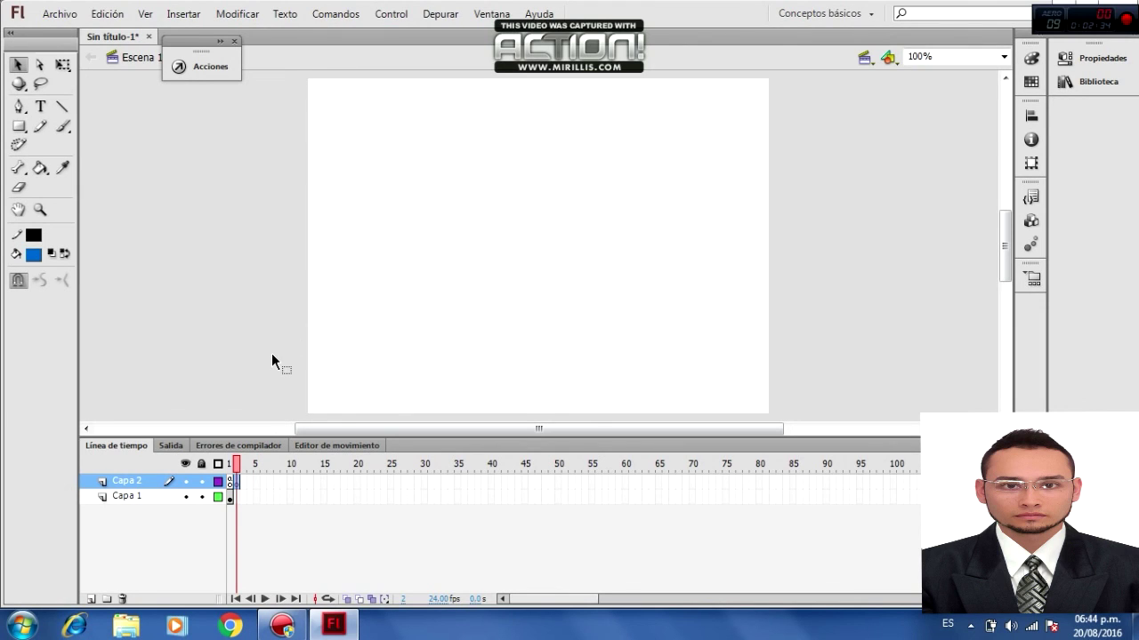
{"action": "right_click", "coordinate": [239, 484]}
{"action": "left_click", "coordinate": [260, 476]}
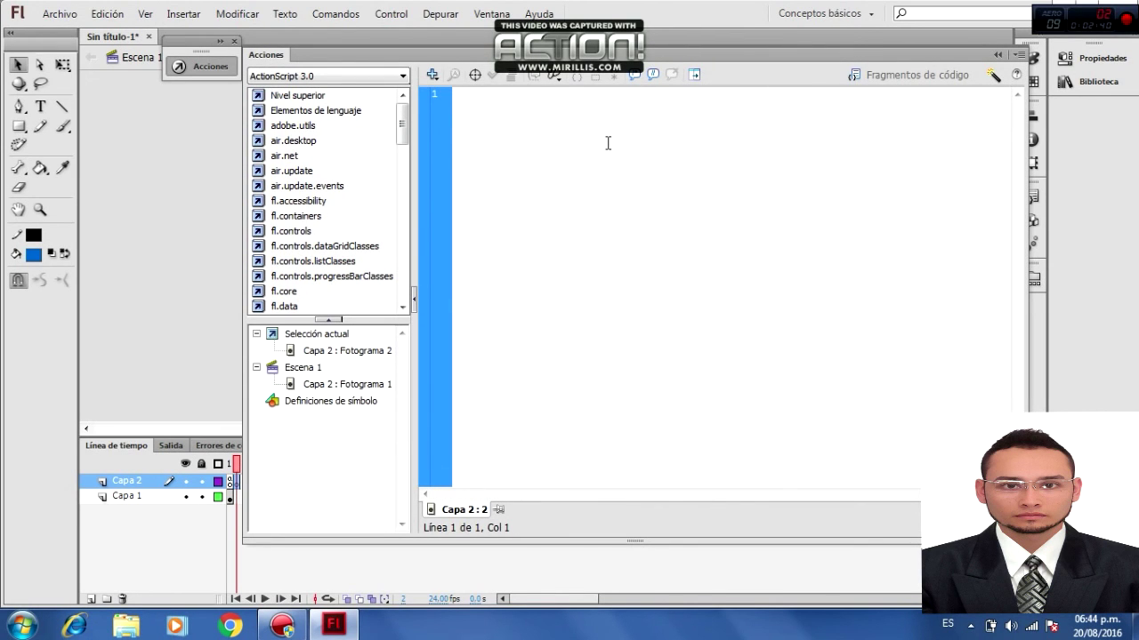
{"action": "type", "text": "c"}
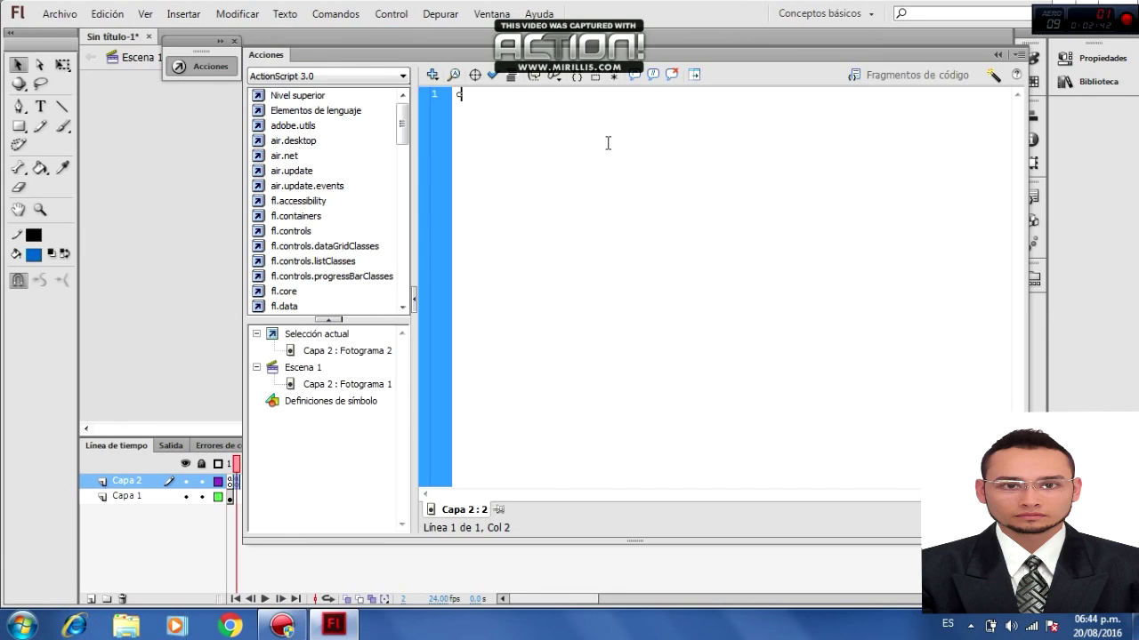
{"action": "type", "text": "uadrado"}
{"action": "type", "text": "."}
{"action": "type", "text": "x"}
{"action": "type", "text": " ="}
{"action": "type", "text": " cuadr"}
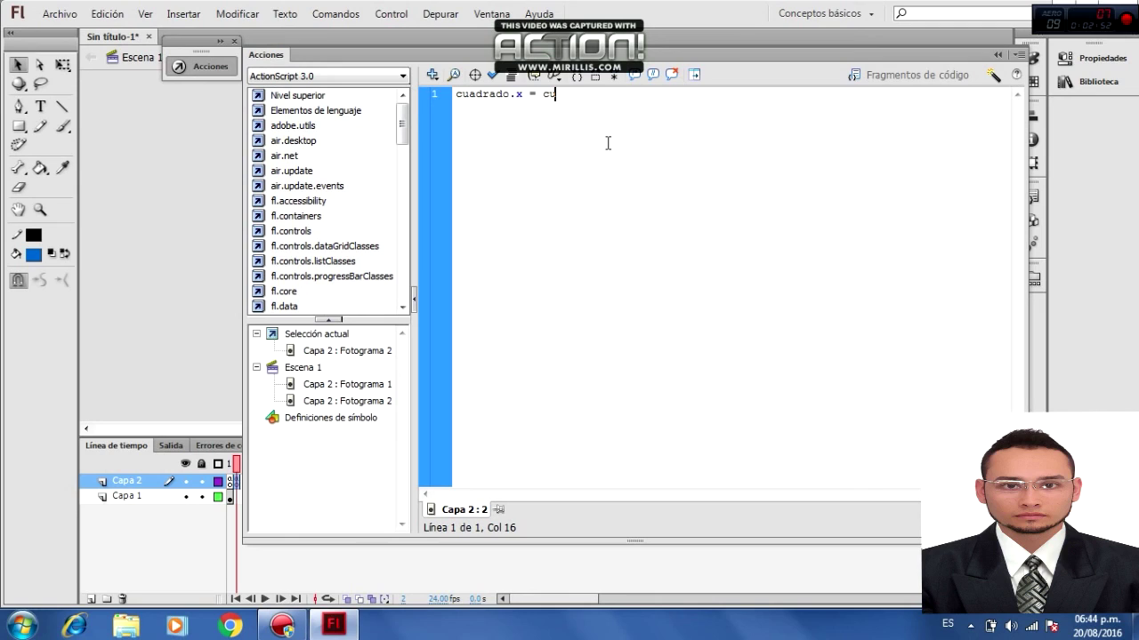
{"action": "type", "text": "ado.x +5;"}
{"action": "left_click", "coordinate": [1000, 56]}
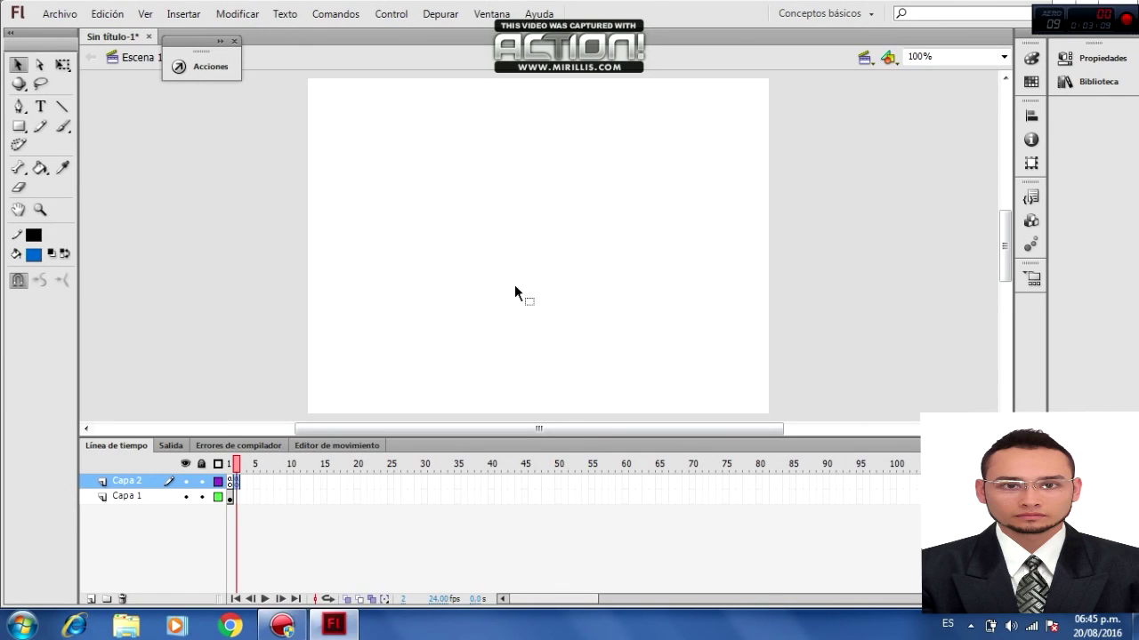
Insert a keyframe at frame 3 of Capa 2 and write the script "gotoAndPlay(2);" in it
{"action": "right_click", "coordinate": [243, 483]}
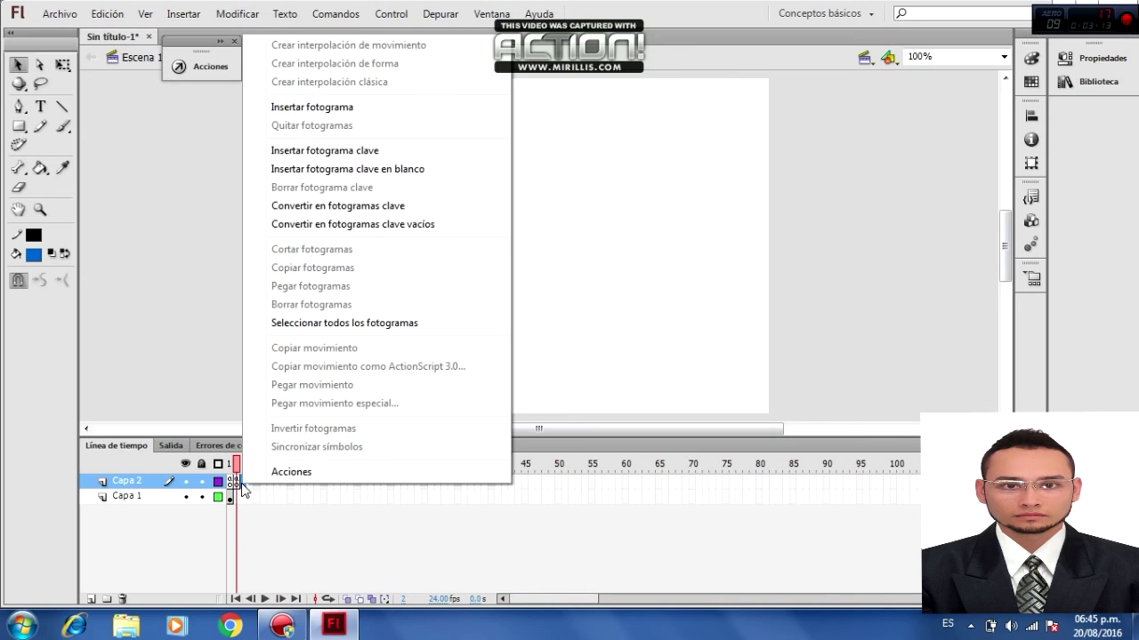
{"action": "left_click", "coordinate": [364, 153]}
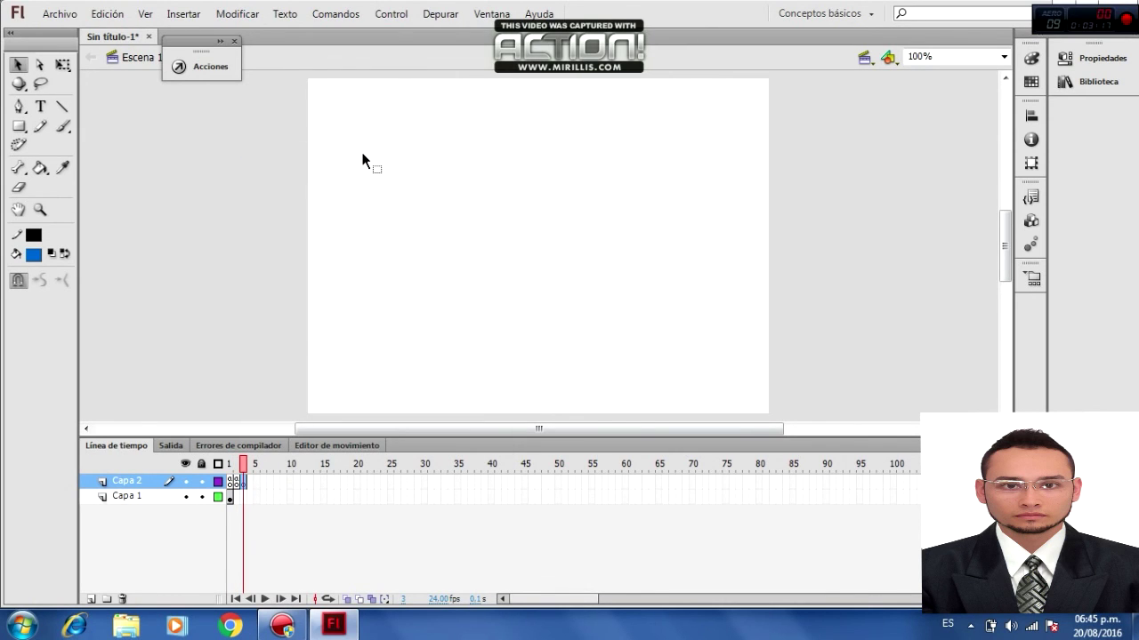
{"action": "right_click", "coordinate": [252, 485]}
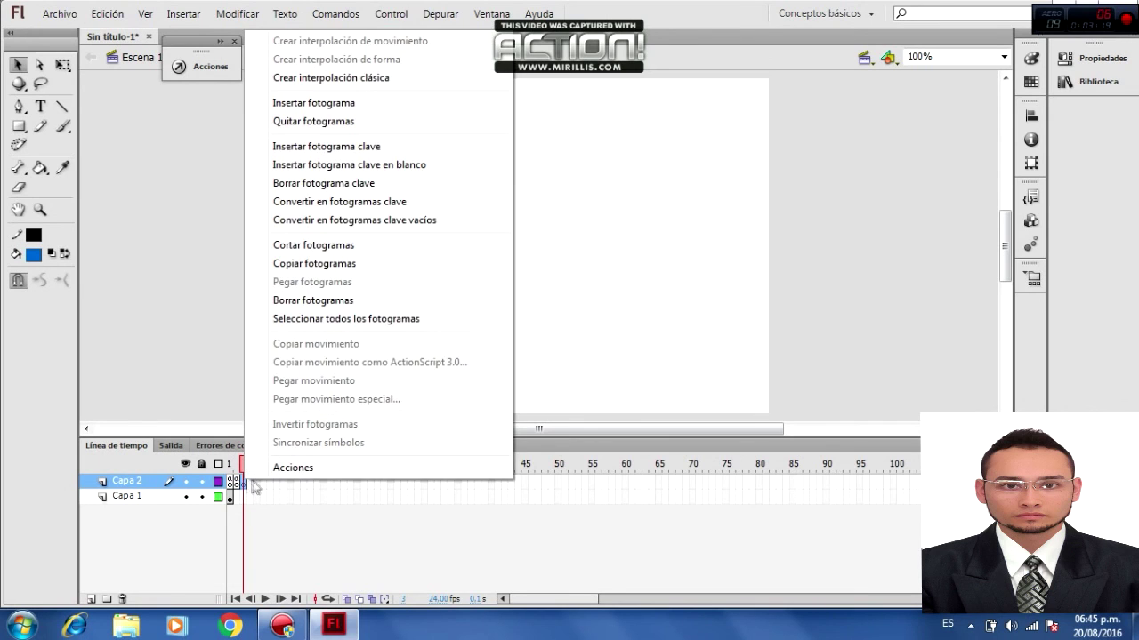
{"action": "left_click", "coordinate": [267, 468]}
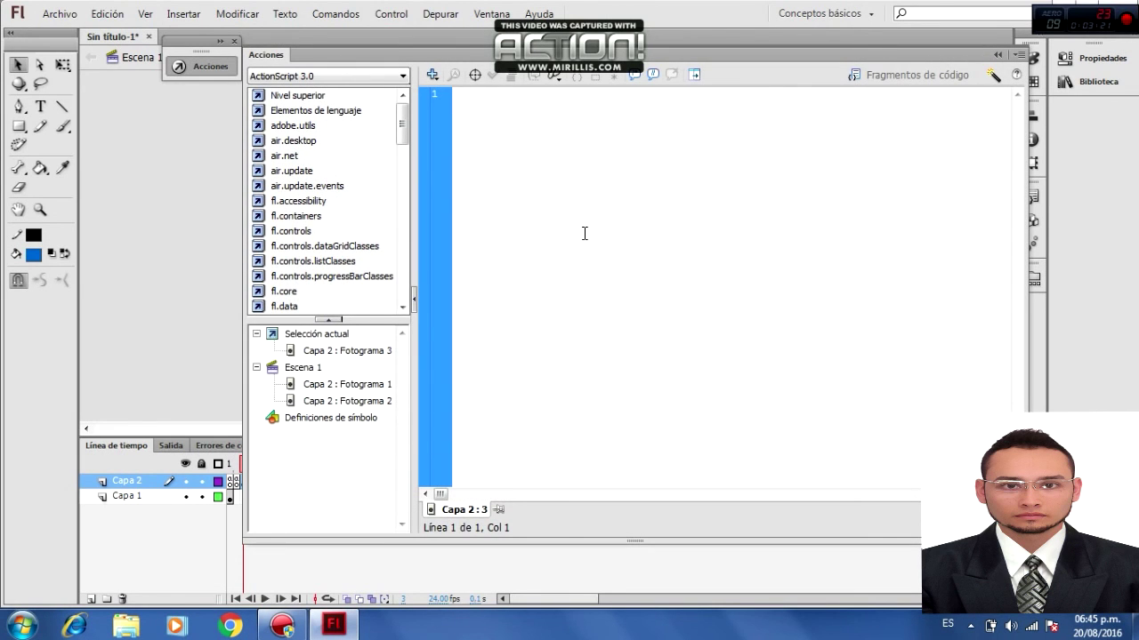
{"action": "left_click", "coordinate": [564, 200]}
{"action": "type", "text": "go"}
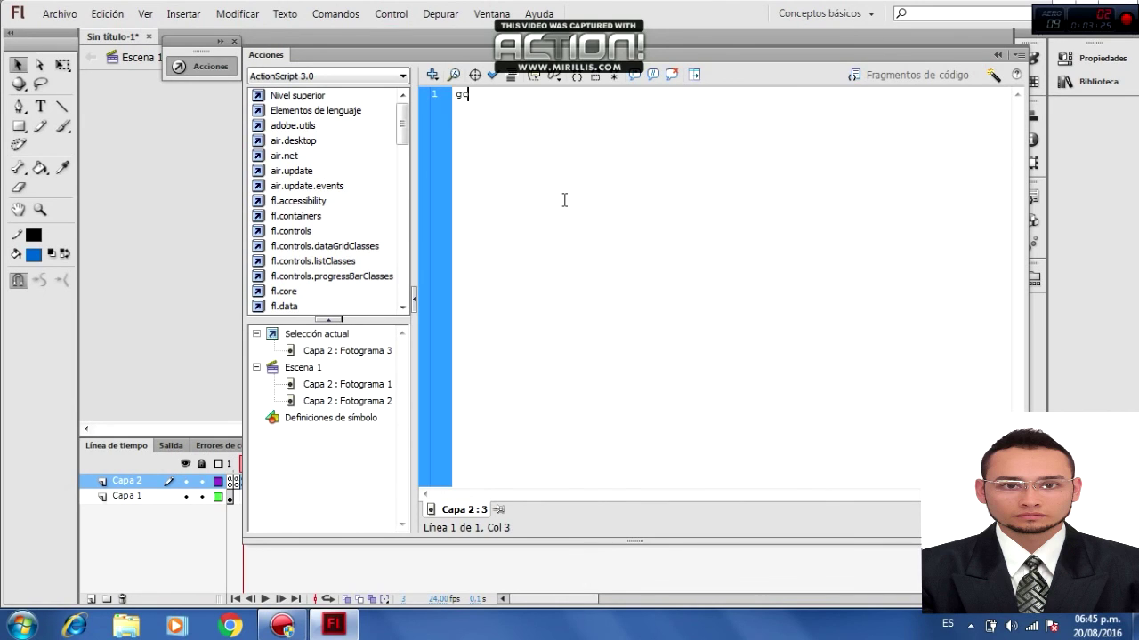
{"action": "type", "text": "toAndPla"}
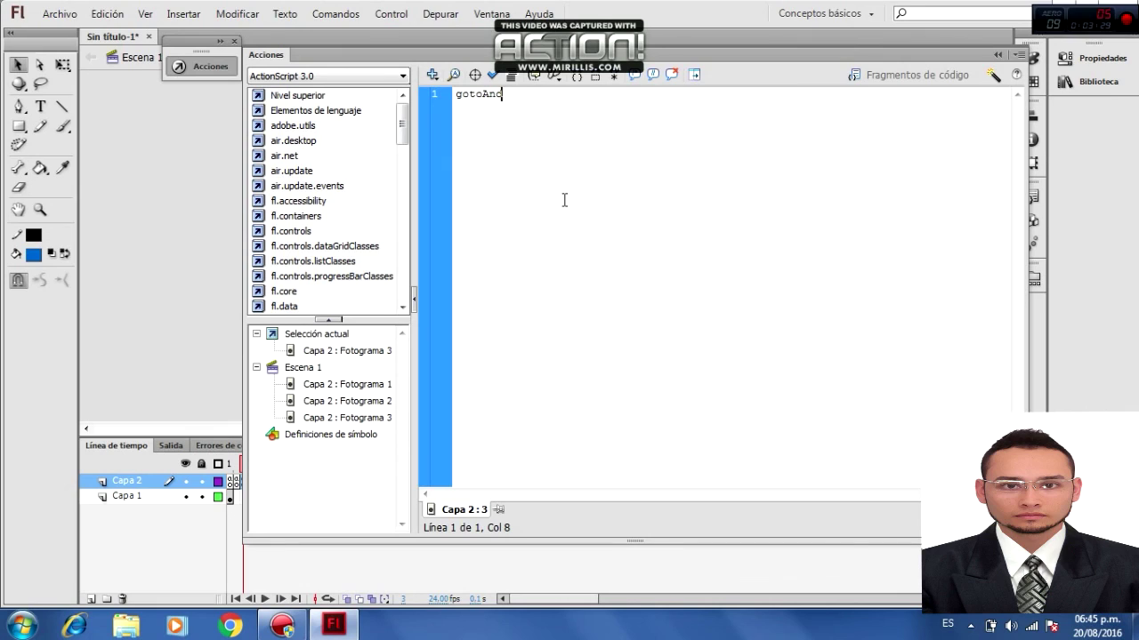
{"action": "type", "text": "y(2"}
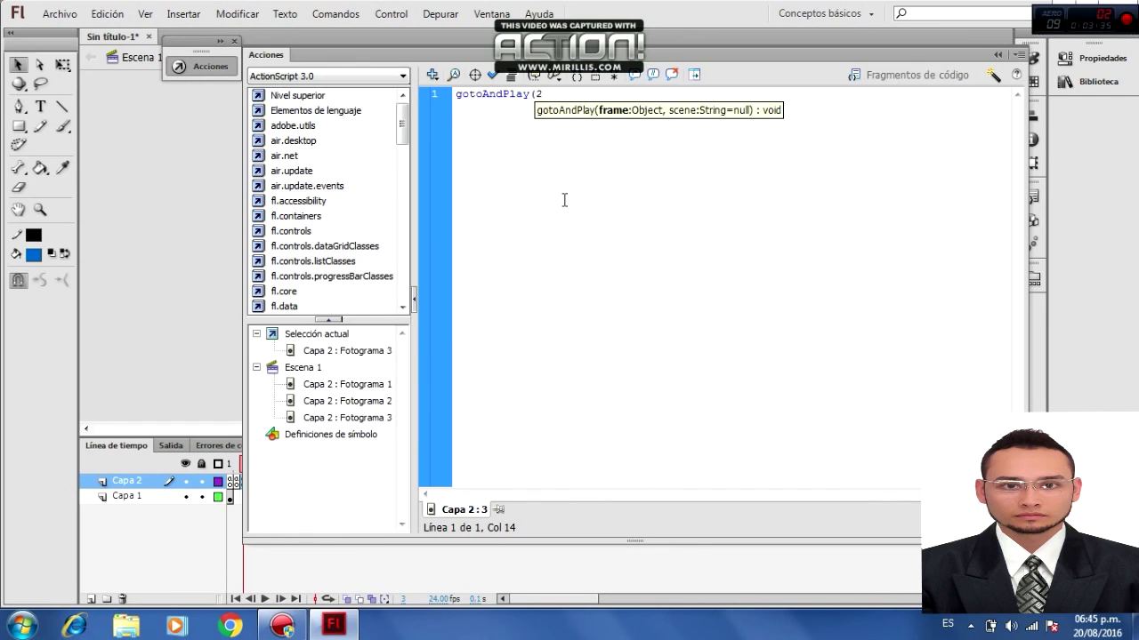
{"action": "type", "text": ");"}
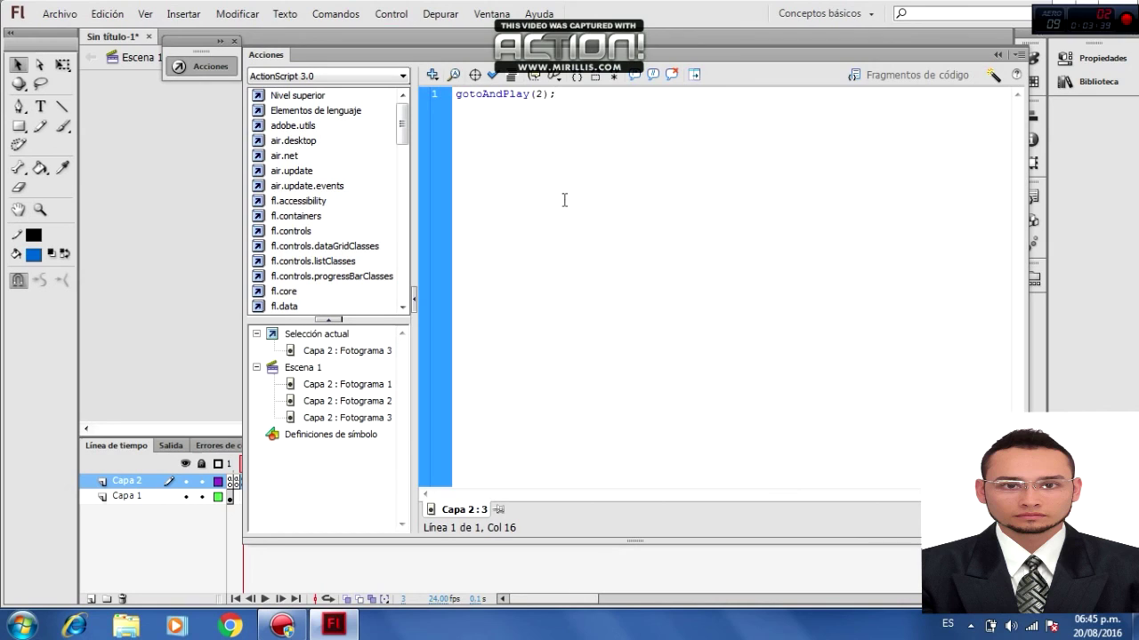
{"action": "left_click", "coordinate": [998, 55]}
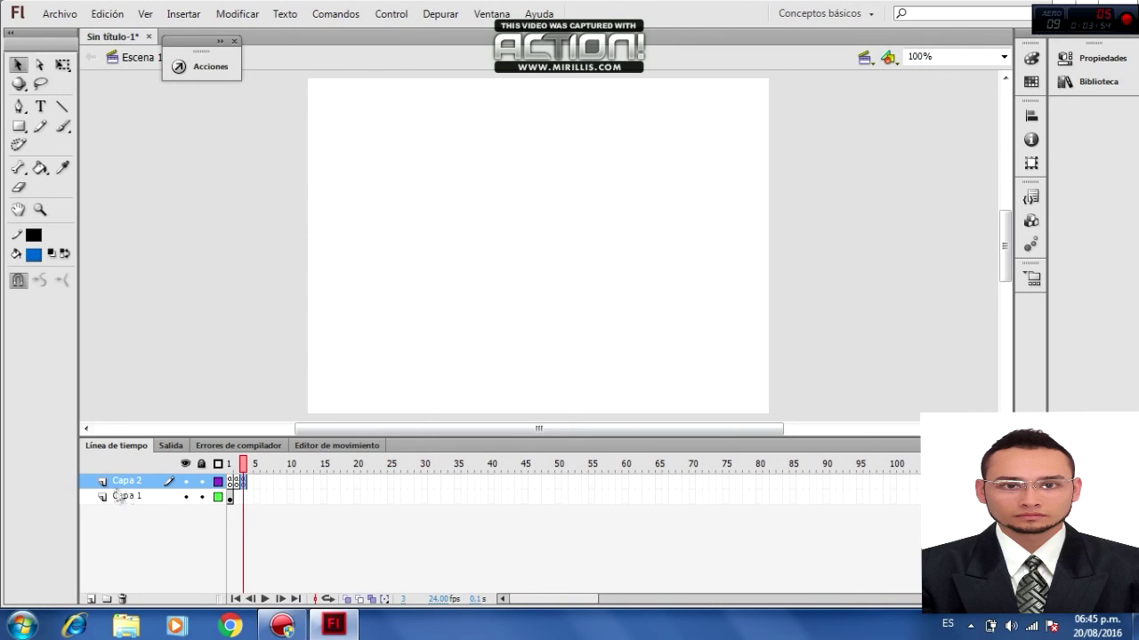
Extend Capa 1 to frame 3, test the movie, and close its preview window
{"action": "left_click", "coordinate": [242, 498]}
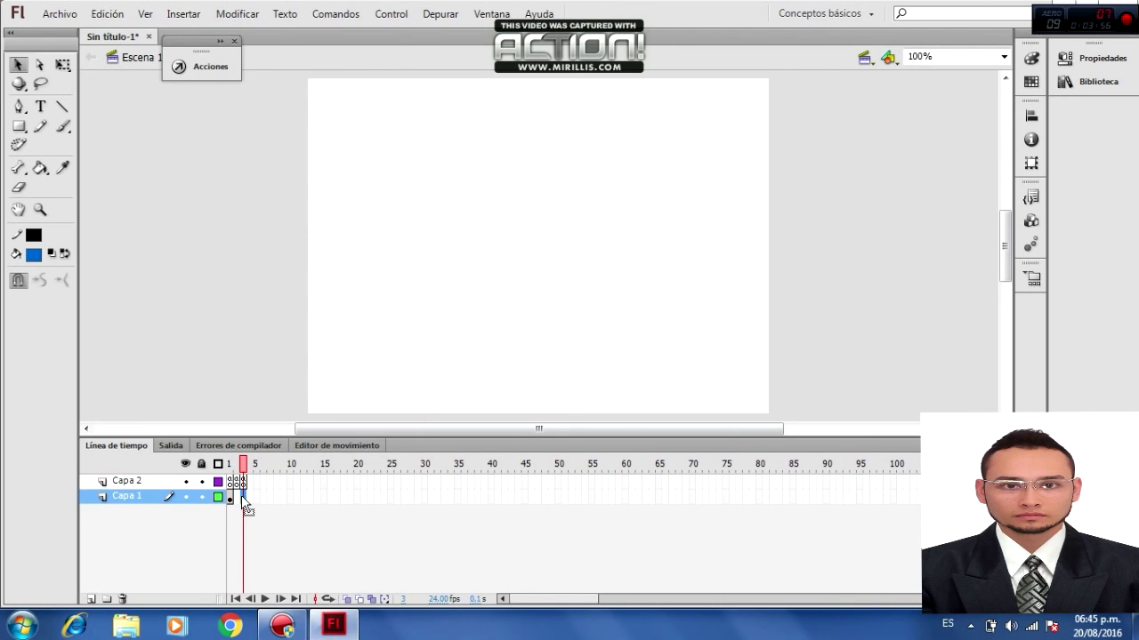
{"action": "key", "text": "ctrl+shift+v"}
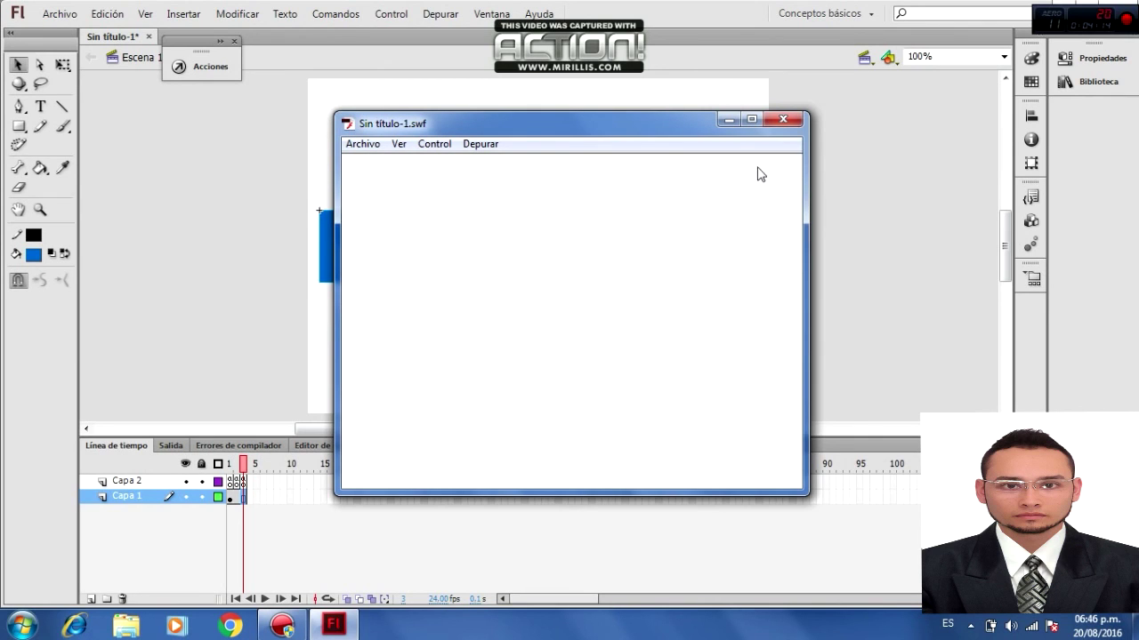
{"action": "left_click", "coordinate": [791, 119]}
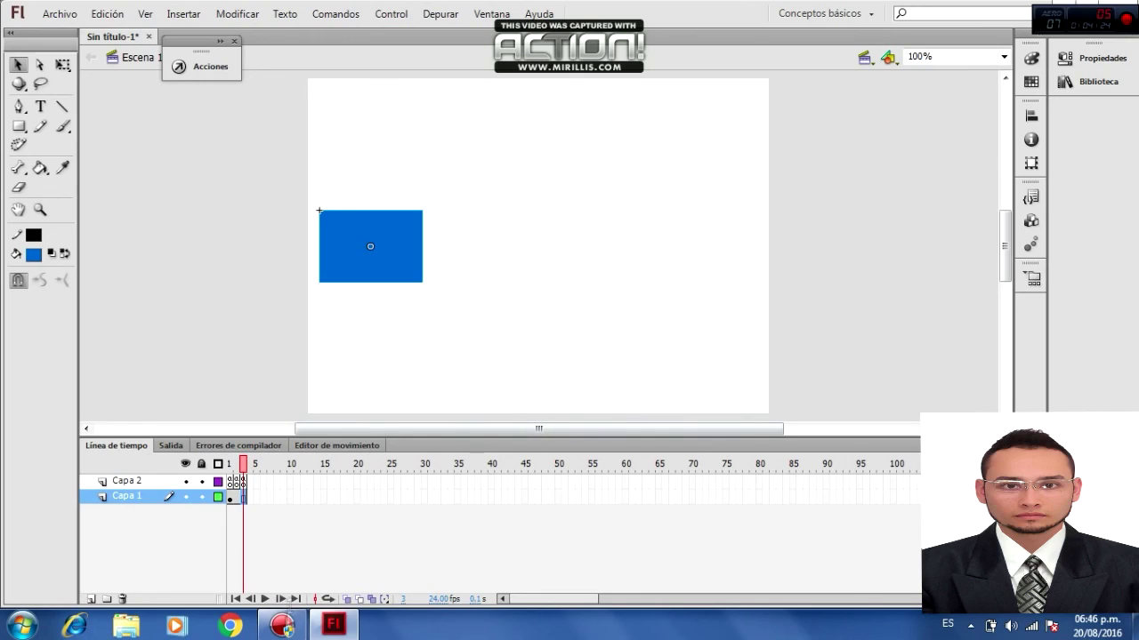
{"action": "left_click", "coordinate": [282, 627]}
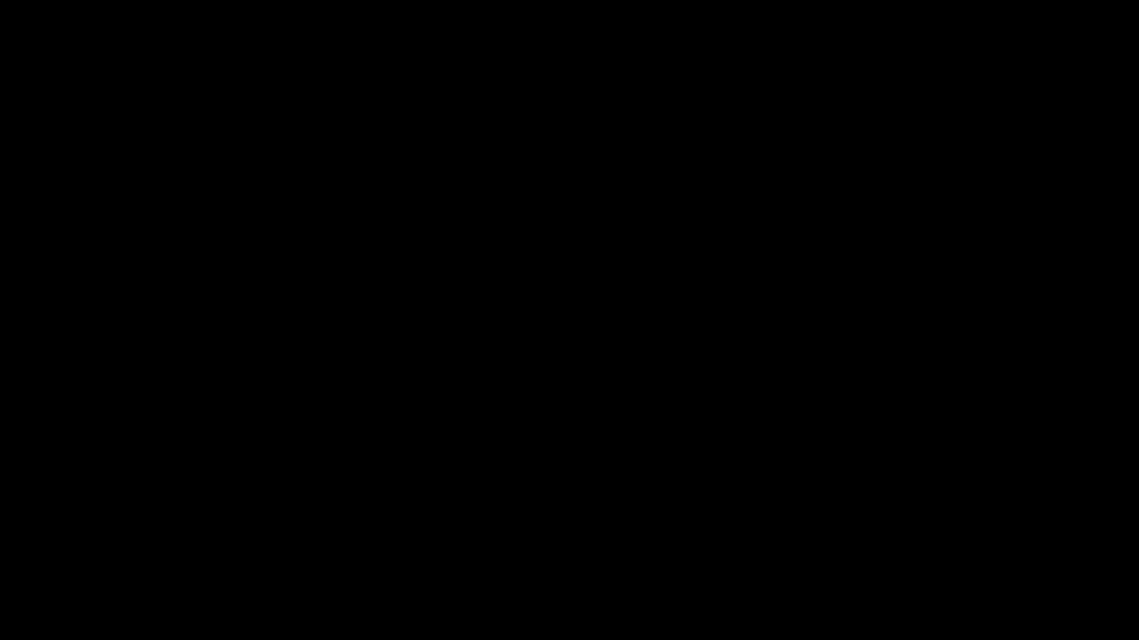